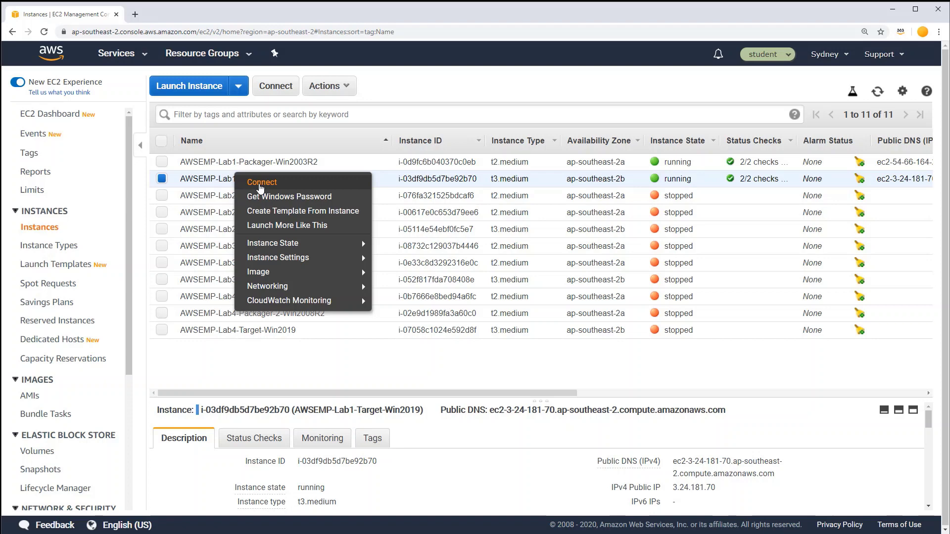
- Decrypt the Windows Administrator password of AWSEMP-Lab1-Target-Win2019 with my-key.pem and copy the decrypted password
click(267, 196)
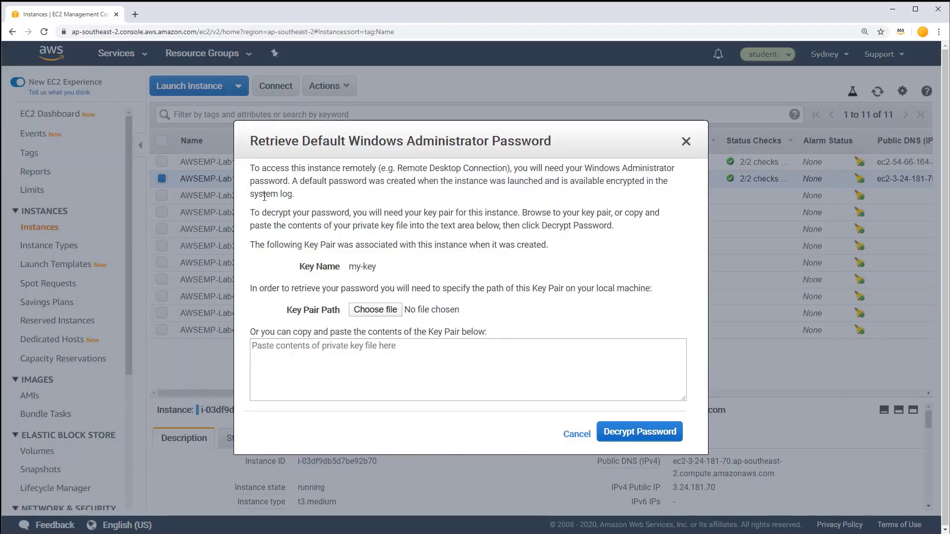
click(373, 311)
click(184, 70)
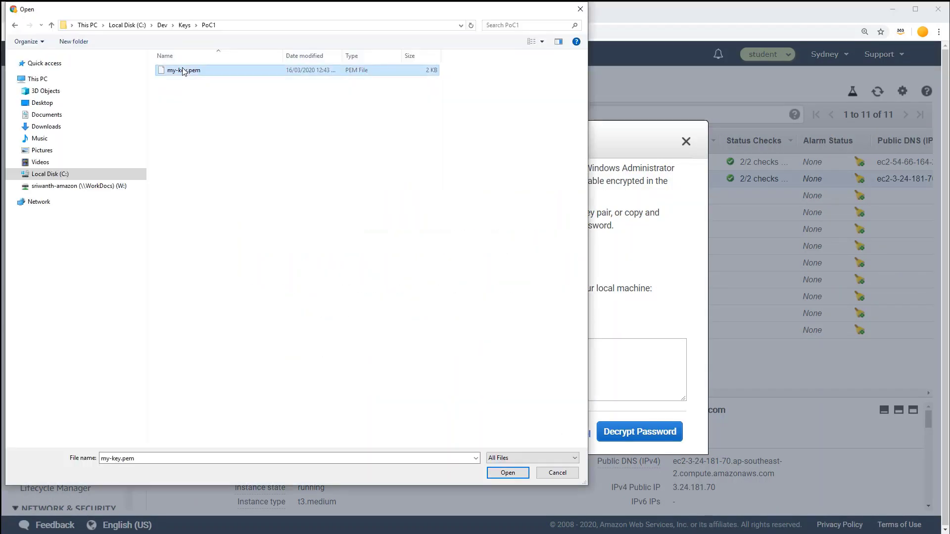
click(507, 472)
click(639, 432)
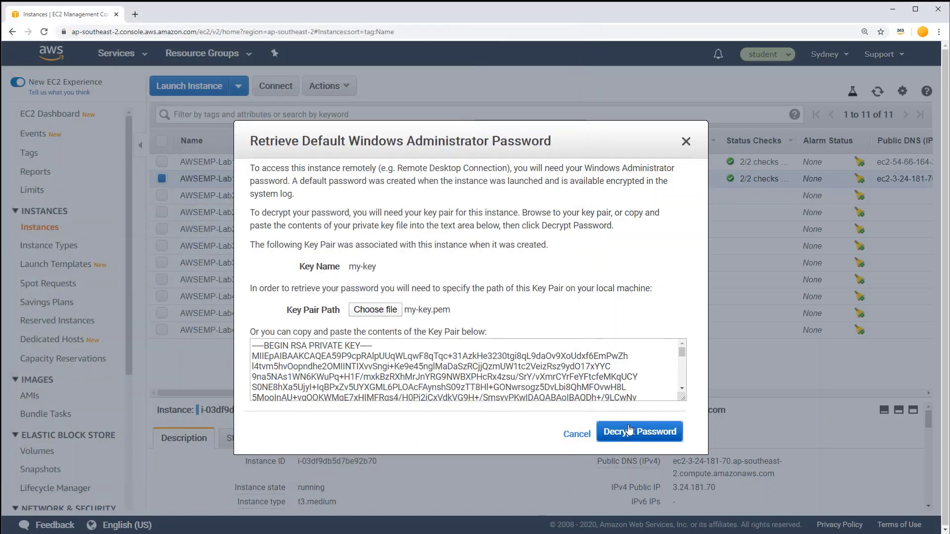
click(503, 389)
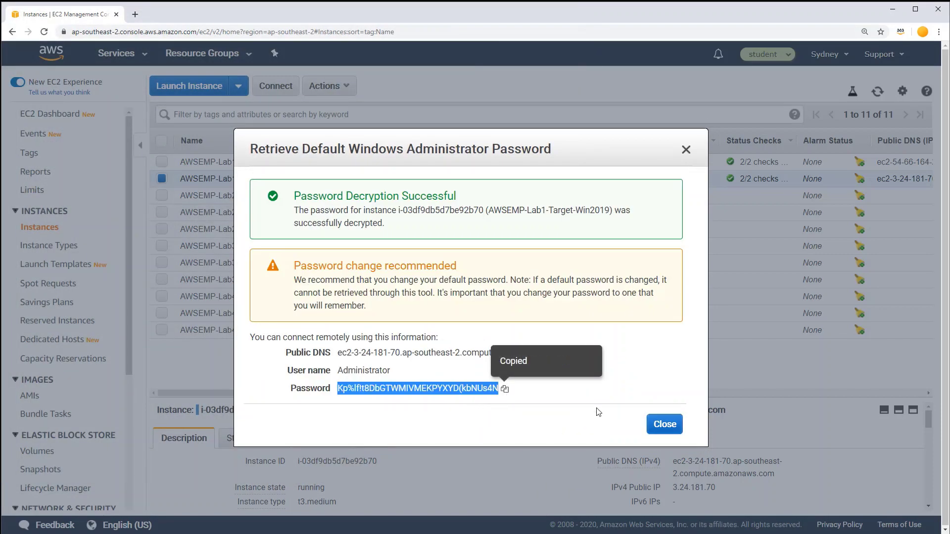
click(664, 424)
- Download the Remote Desktop file for the AWSEMP-Lab1-Target-Win2019 instance and open it
right_click(275, 176)
click(296, 186)
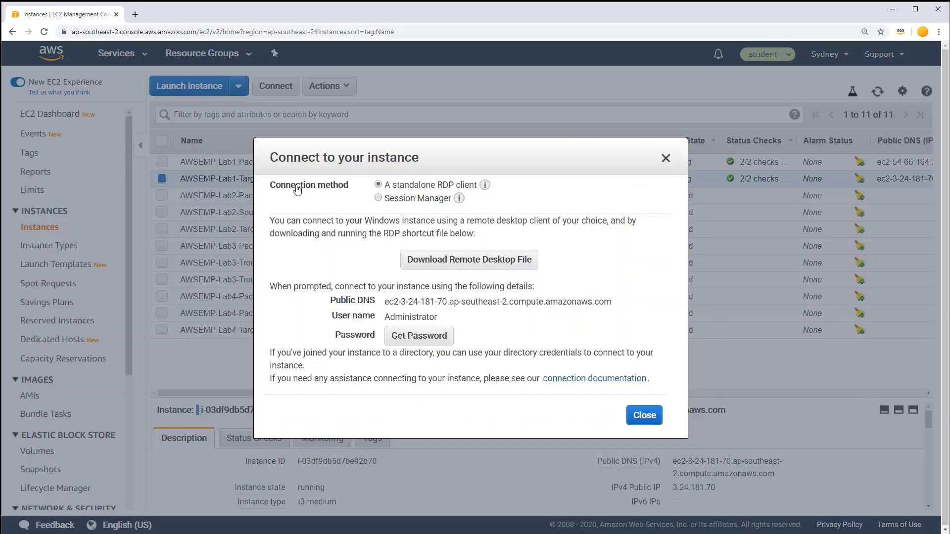
click(469, 260)
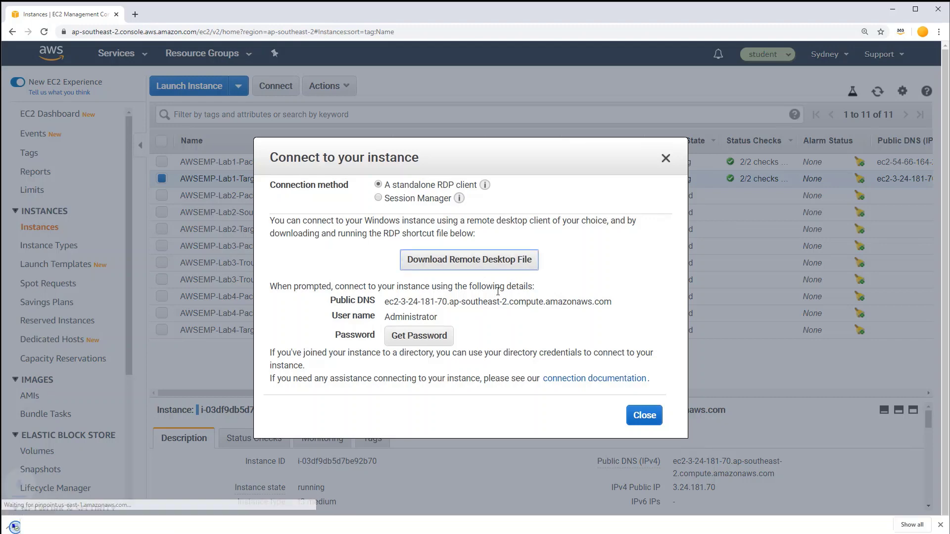
click(28, 517)
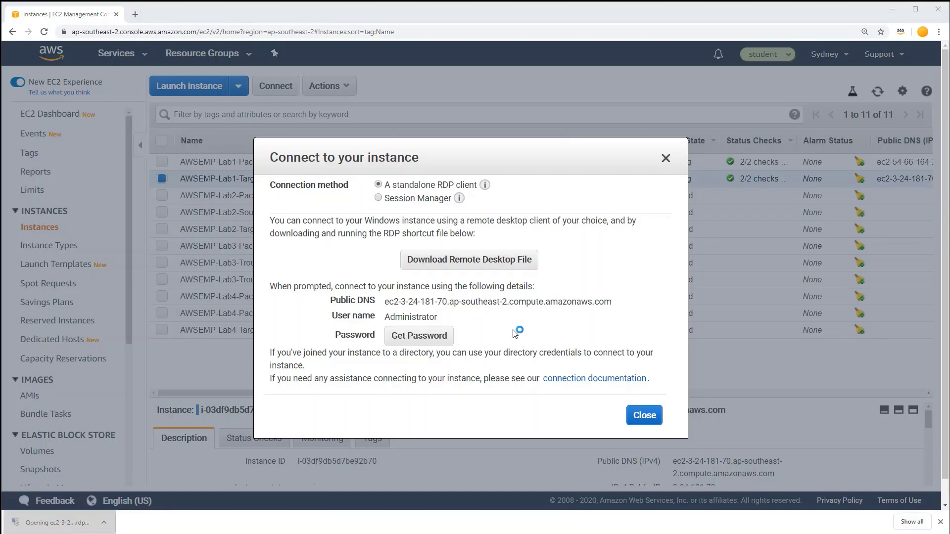
- Connect to the target instance by entering the Administrator password, having it remembered, and accepting the unverified certificate
click(496, 351)
key(ctrl+v)
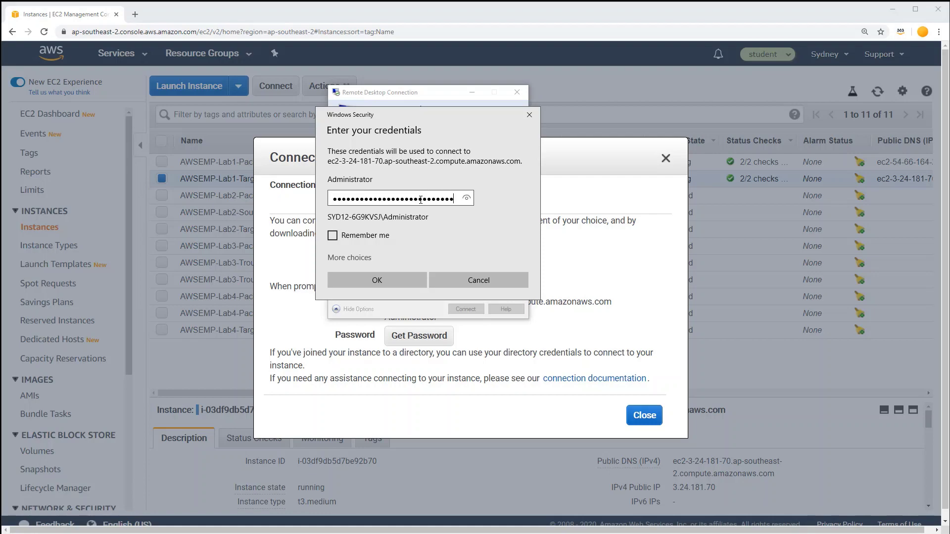
click(354, 237)
click(377, 280)
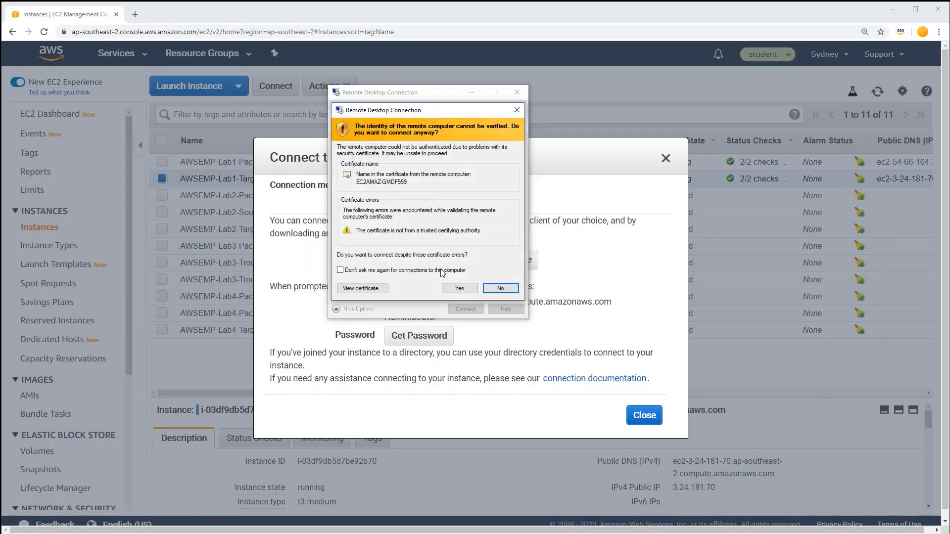
click(459, 288)
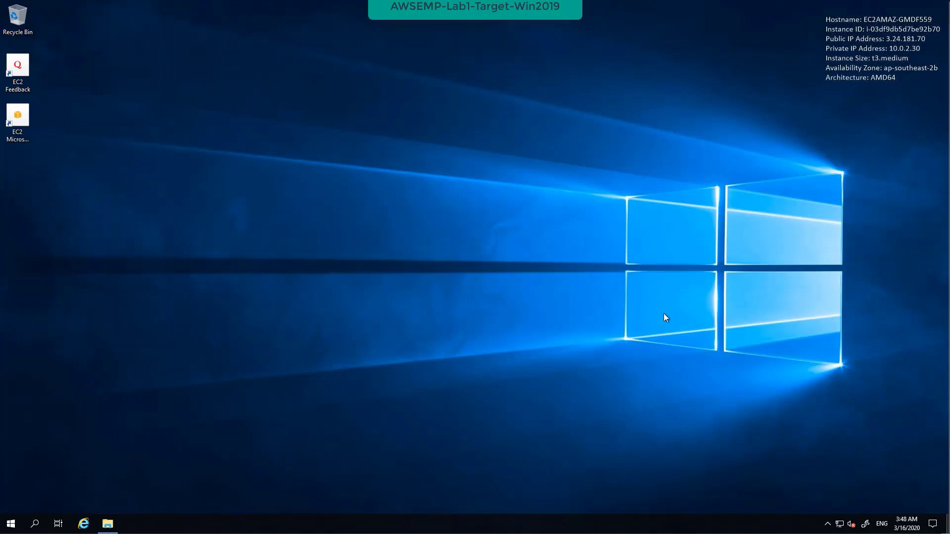
- Open the folder C:\EMP\Media\SQLServer2000 on the target server
click(107, 523)
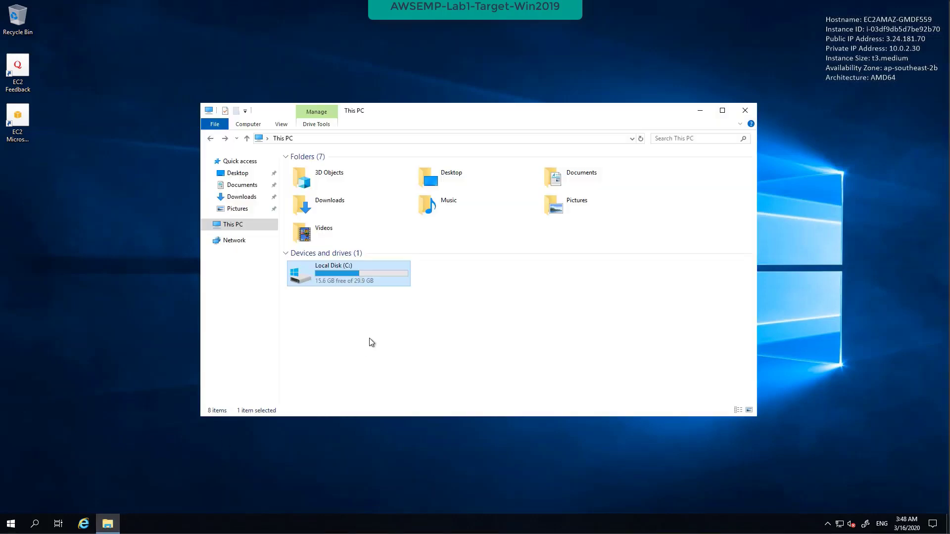
double_click(346, 272)
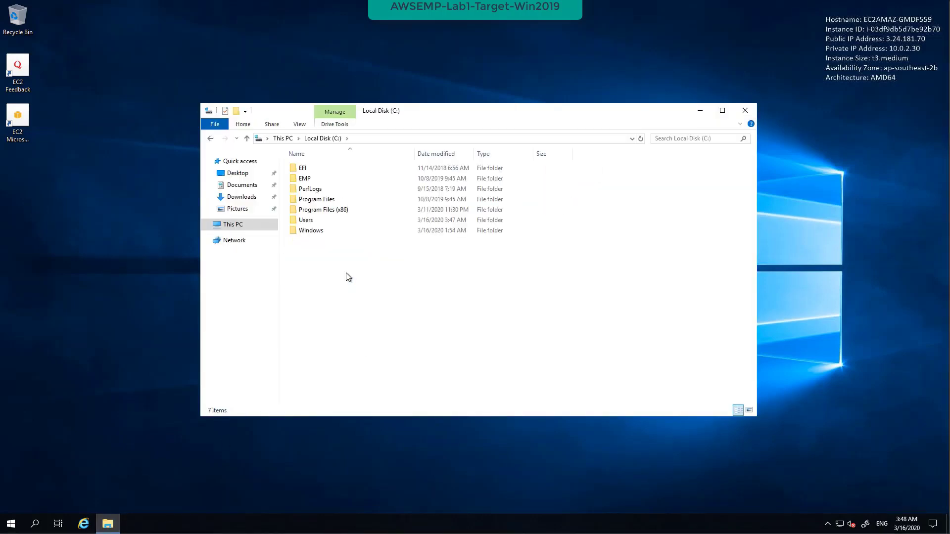
double_click(317, 178)
double_click(319, 171)
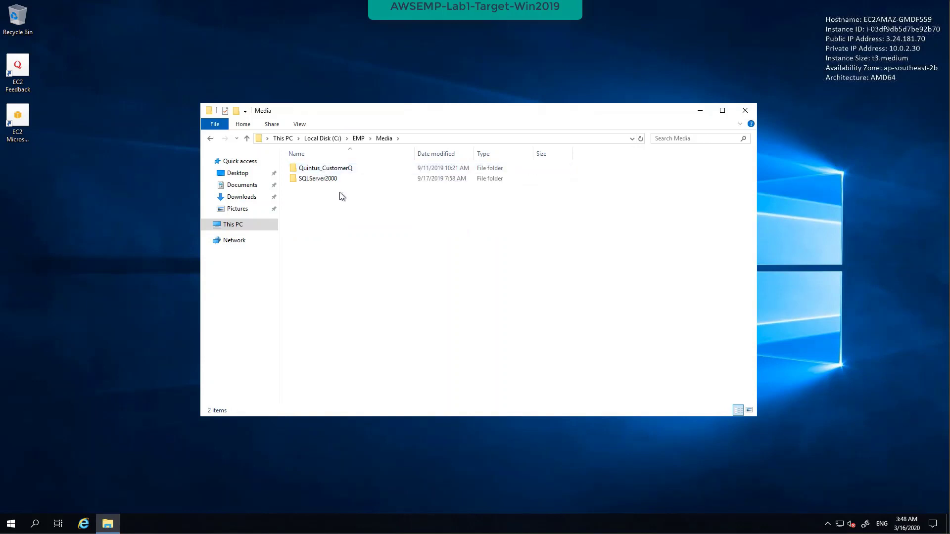
double_click(332, 183)
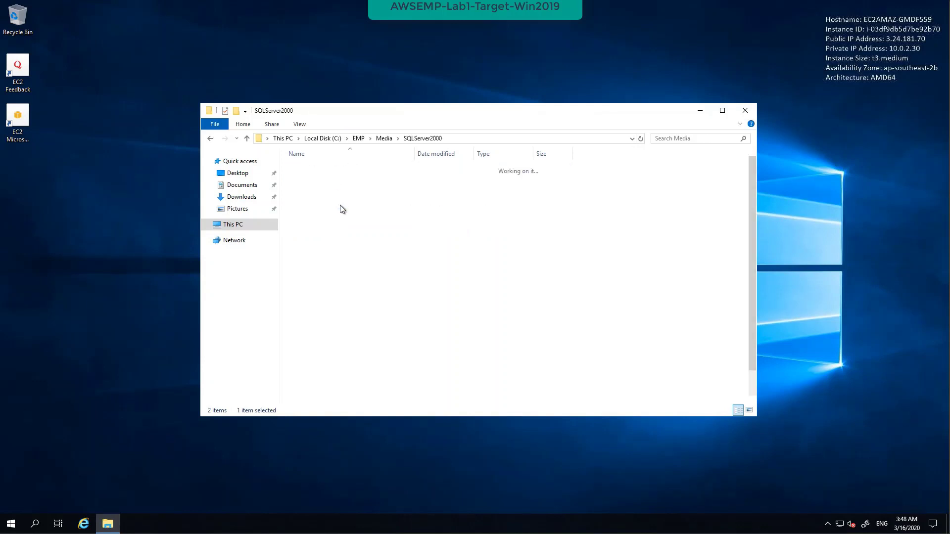
- Try to run autorun.exe from the SQLServer2000 folder and dismiss the resulting dialog
scroll(362, 281, down, 1)
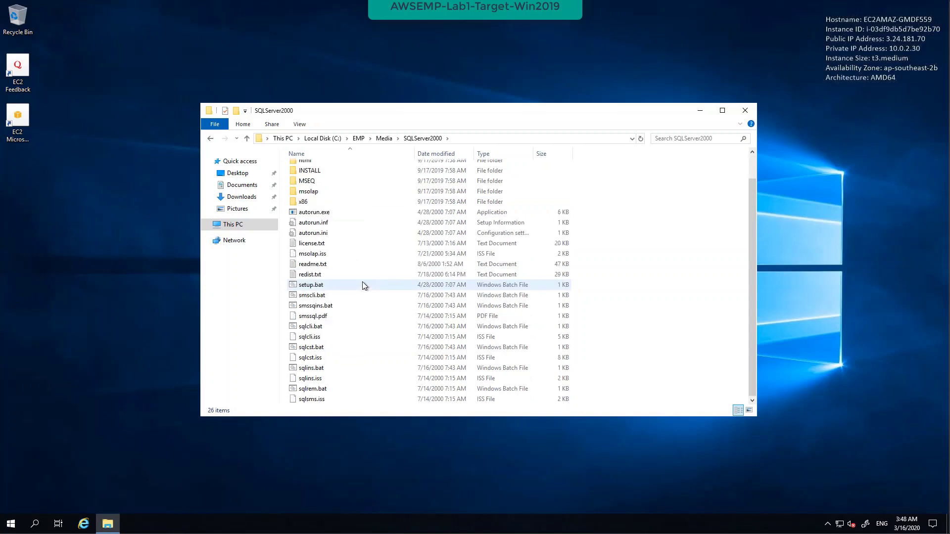
double_click(322, 215)
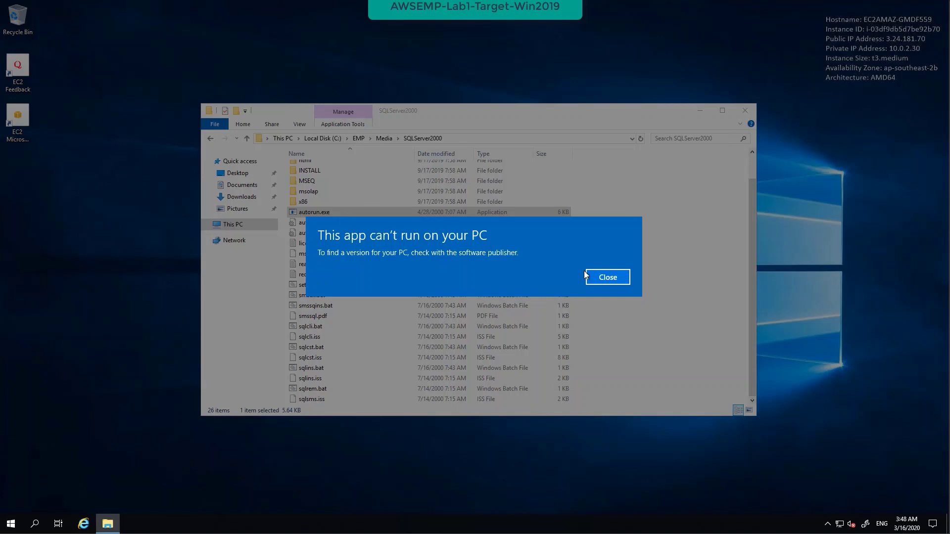
click(607, 277)
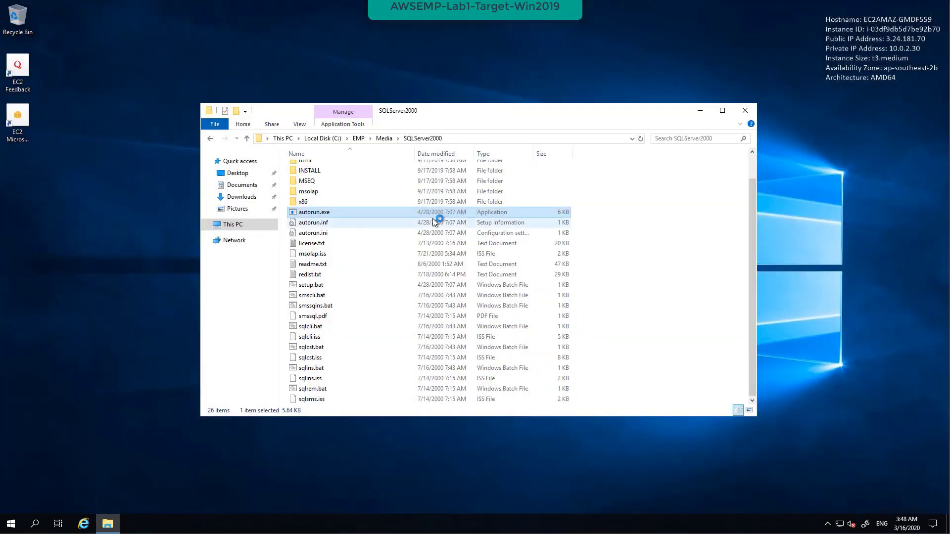
- Set autorun.exe to run in compatibility mode for Windows 8
right_click(348, 214)
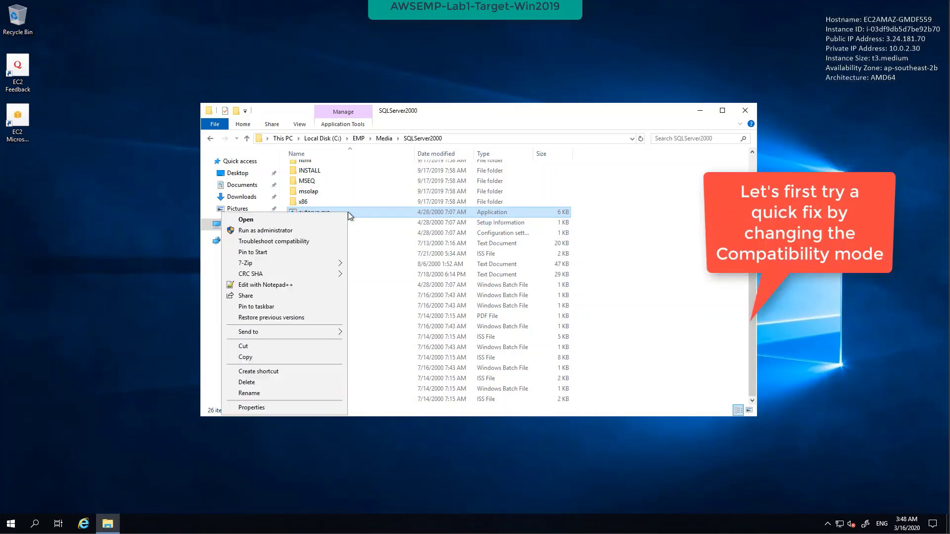
click(274, 406)
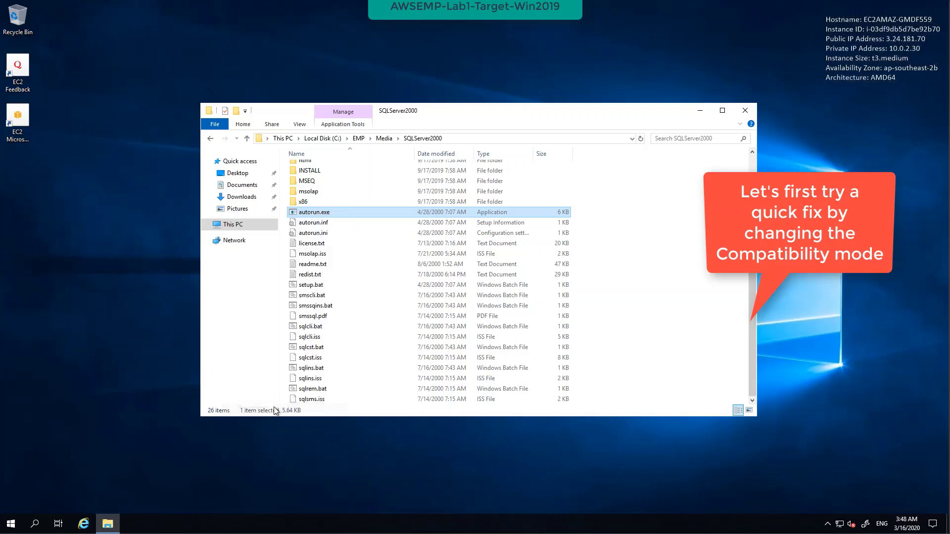
click(395, 236)
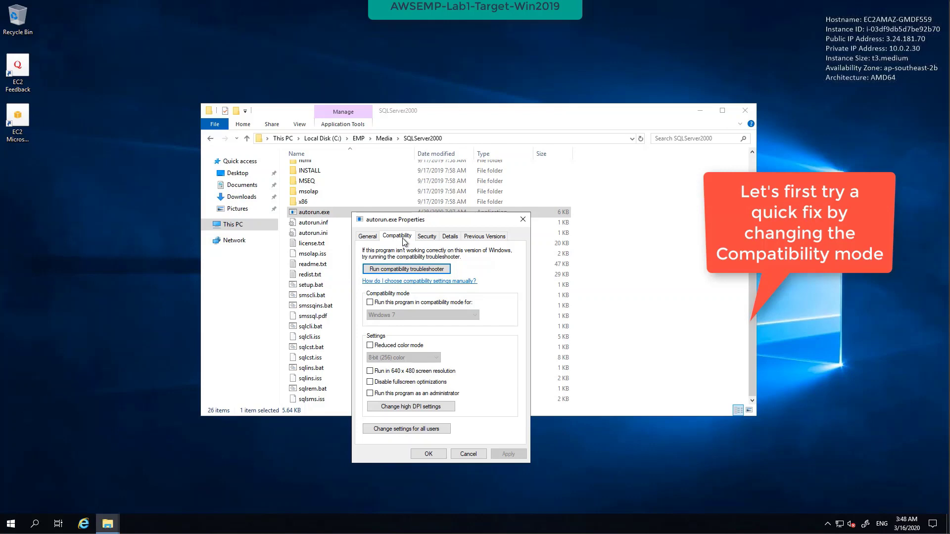
click(370, 302)
click(449, 317)
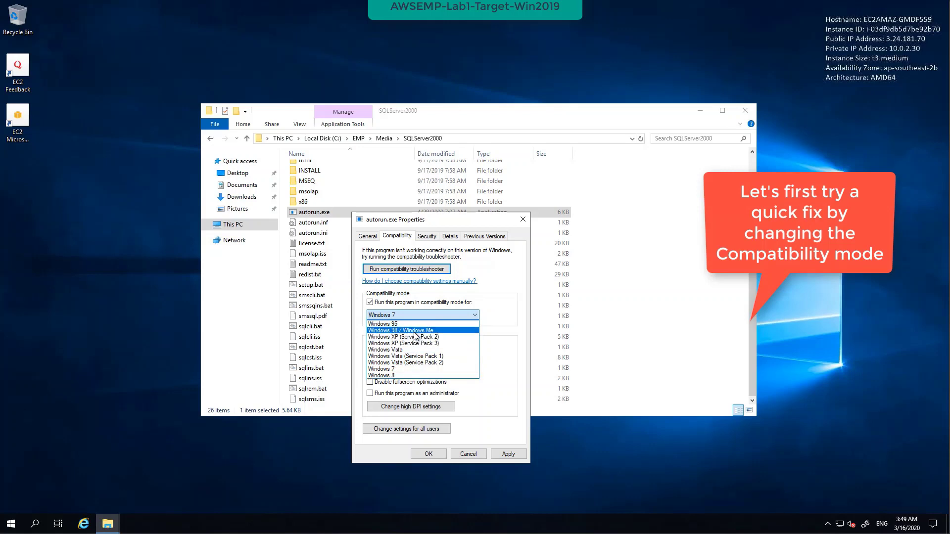
click(403, 375)
click(507, 454)
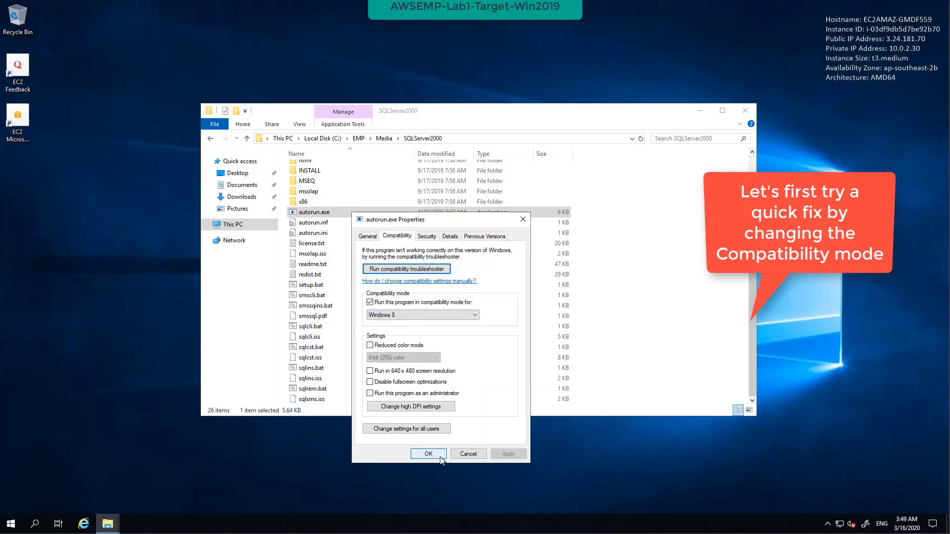
click(428, 454)
- Try to run autorun.exe again with the compatibility setting, close the dialog and minimize the folder window
double_click(312, 213)
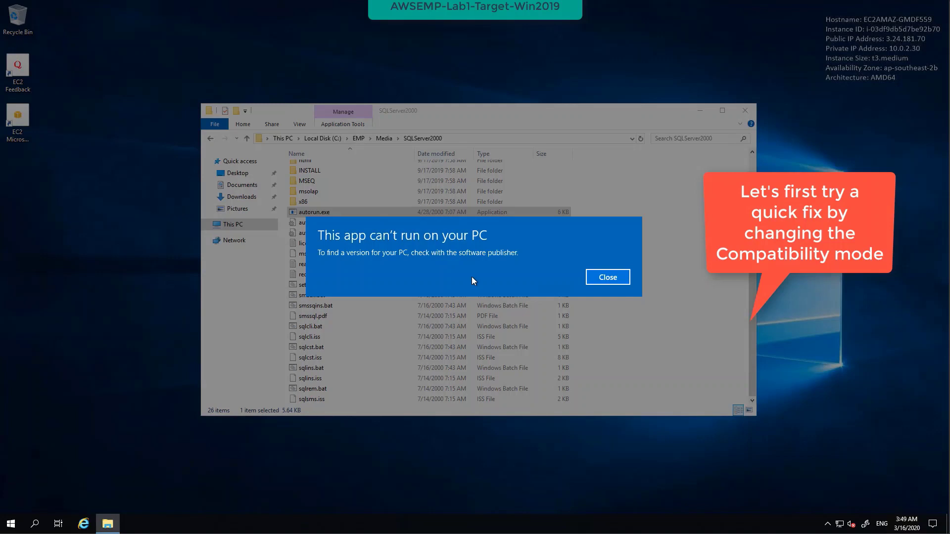
click(616, 280)
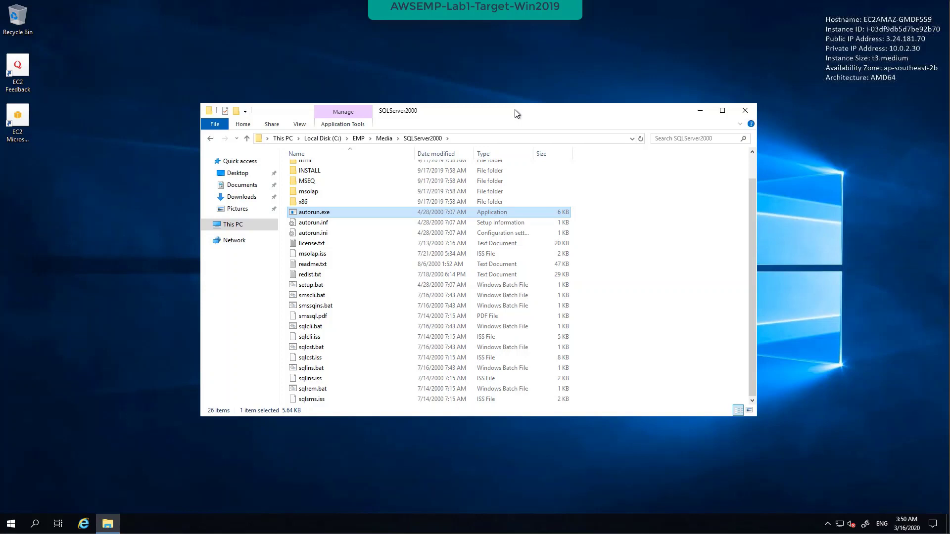
click(700, 111)
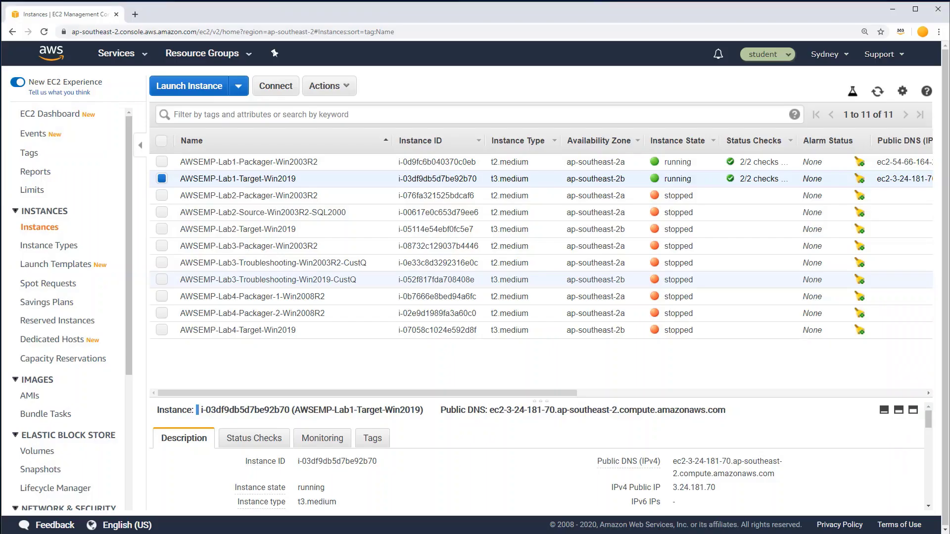
- In the EC2 console, decrypt the Windows Administrator password of AWSEMP-Lab1-Packager-Win2003R2 with my-key.pem
click(311, 164)
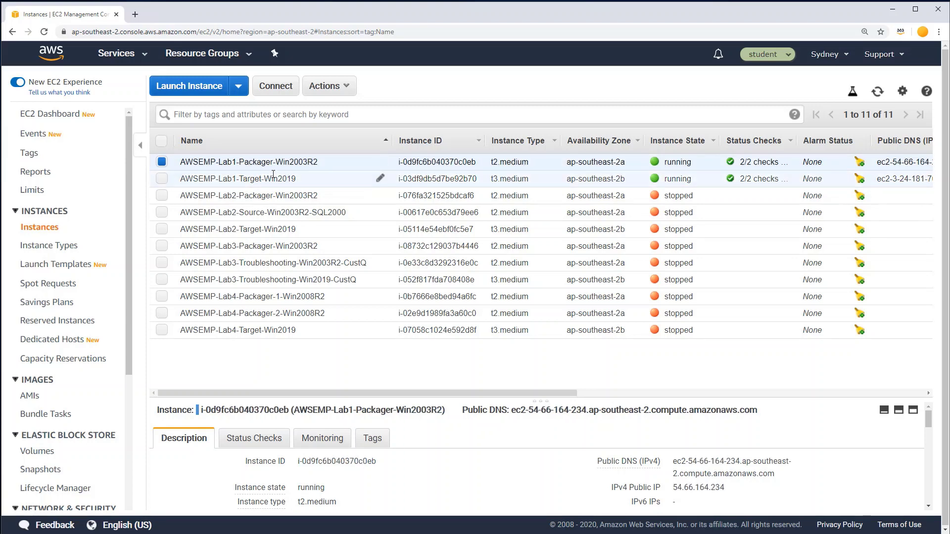
right_click(314, 161)
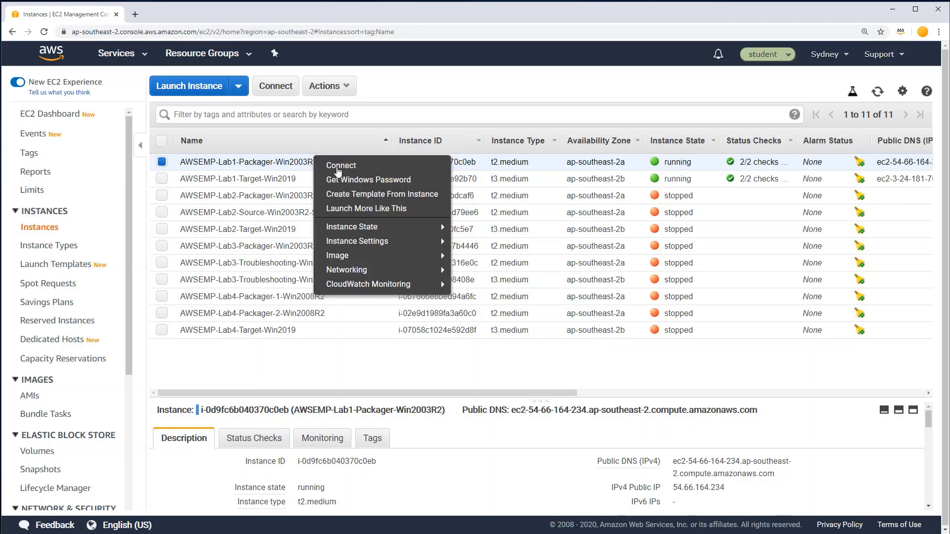
click(391, 181)
click(388, 311)
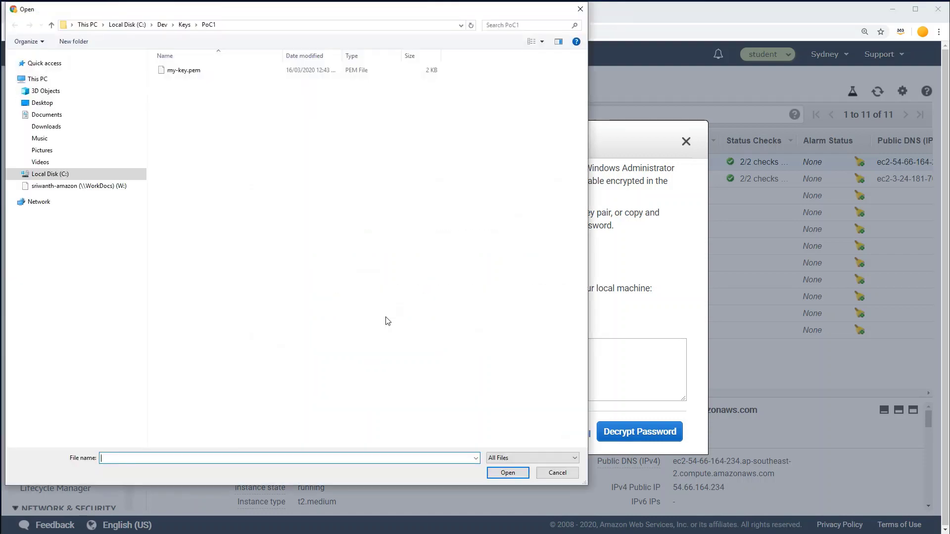
double_click(176, 70)
click(638, 432)
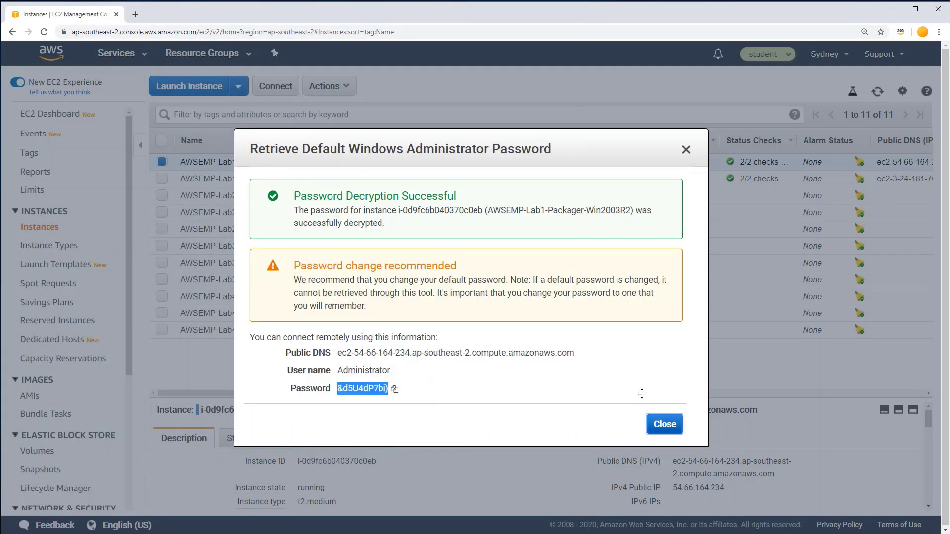
click(664, 424)
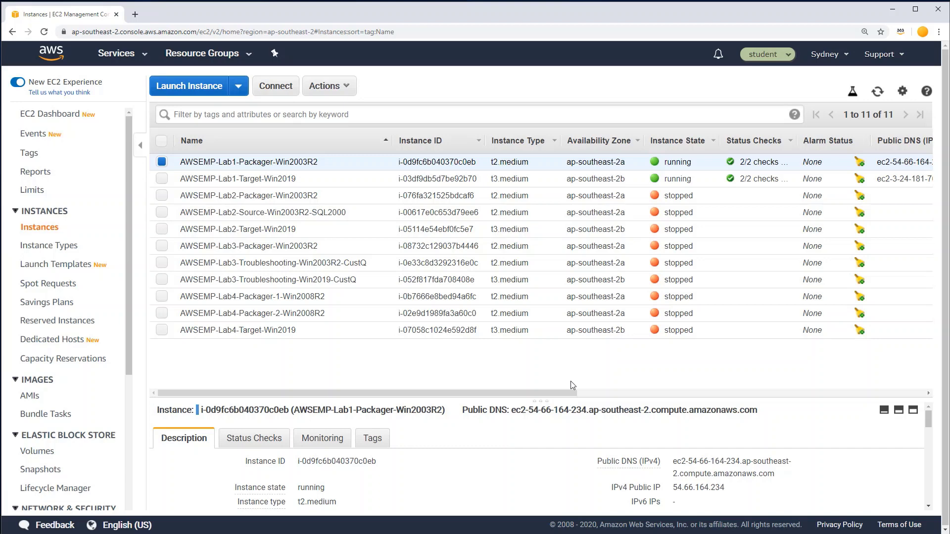
- Copy the IPv4 public IP of the AWSEMP-Lab1-Packager-Win2003R2 instance
right_click(313, 159)
click(427, 80)
mouse_move(330, 165)
click(734, 488)
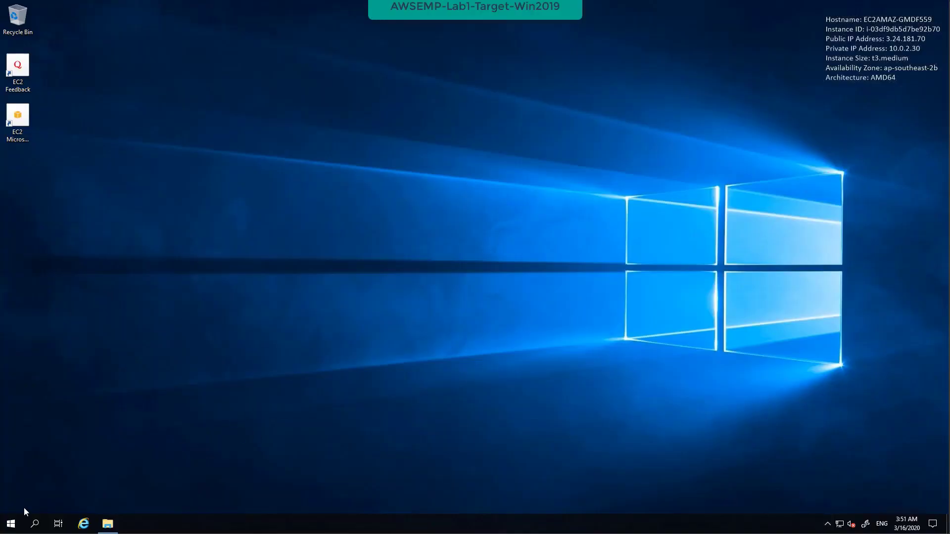
- Open Remote Desktop Connection, set the computer to 54.66.164.234 and show the full logon options
click(34, 525)
text(r)
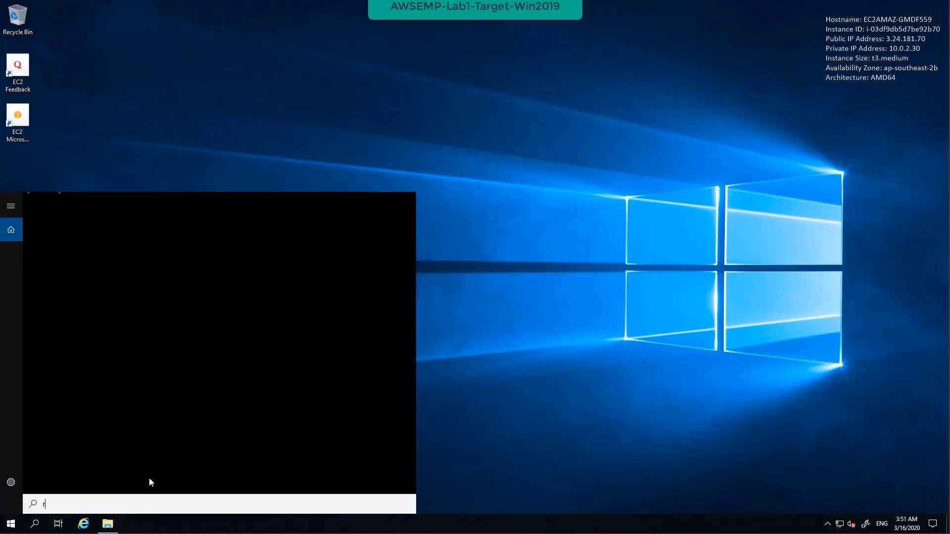
text(emote)
key(Return)
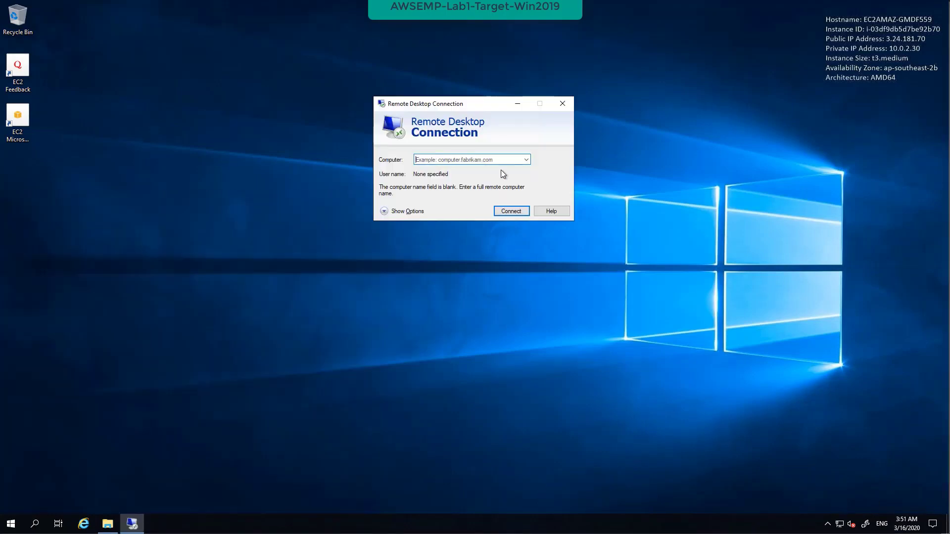
key(ctrl+v)
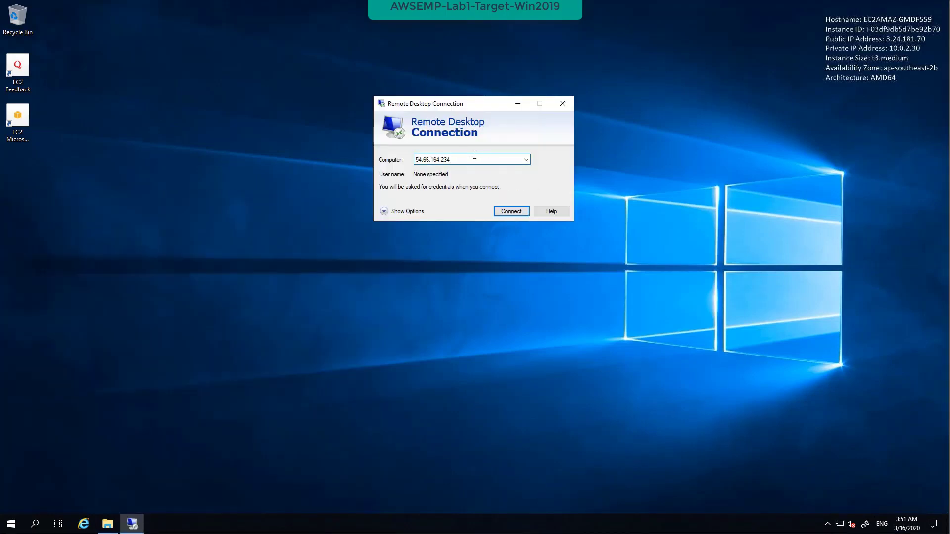
click(390, 212)
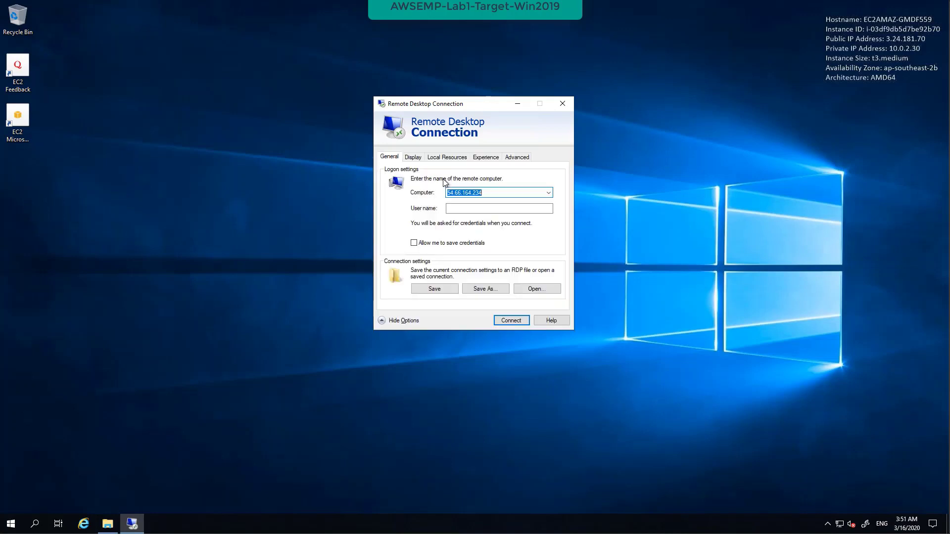
click(487, 209)
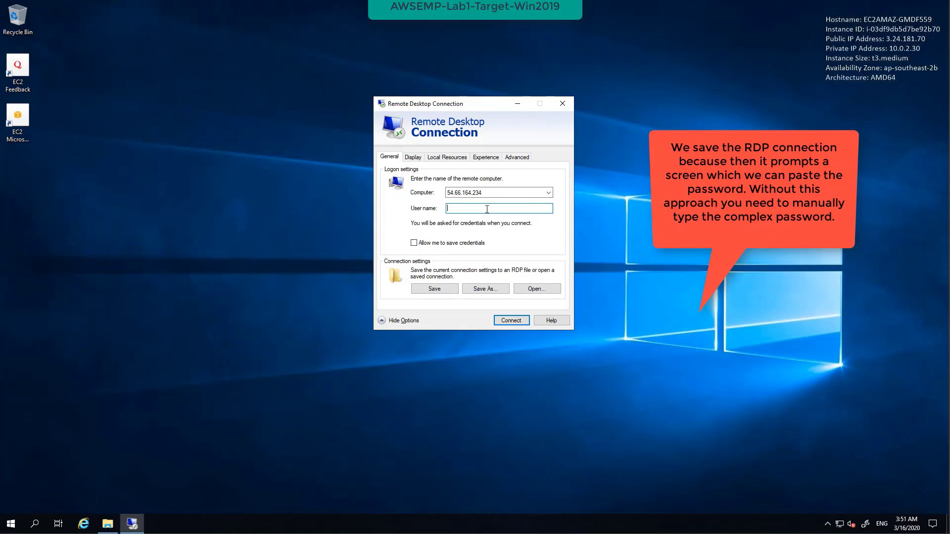
- Save the remote connection settings as Packer.rdp on the Desktop
click(492, 291)
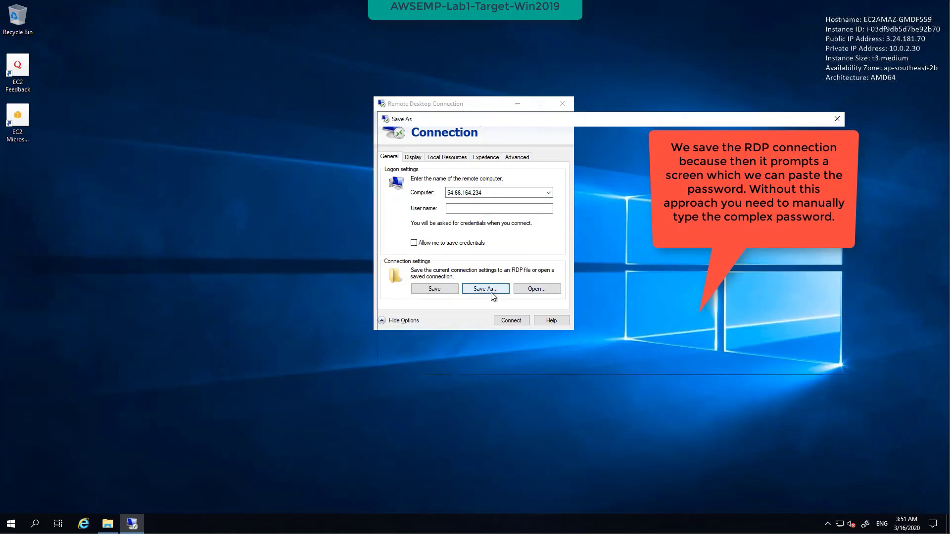
click(462, 327)
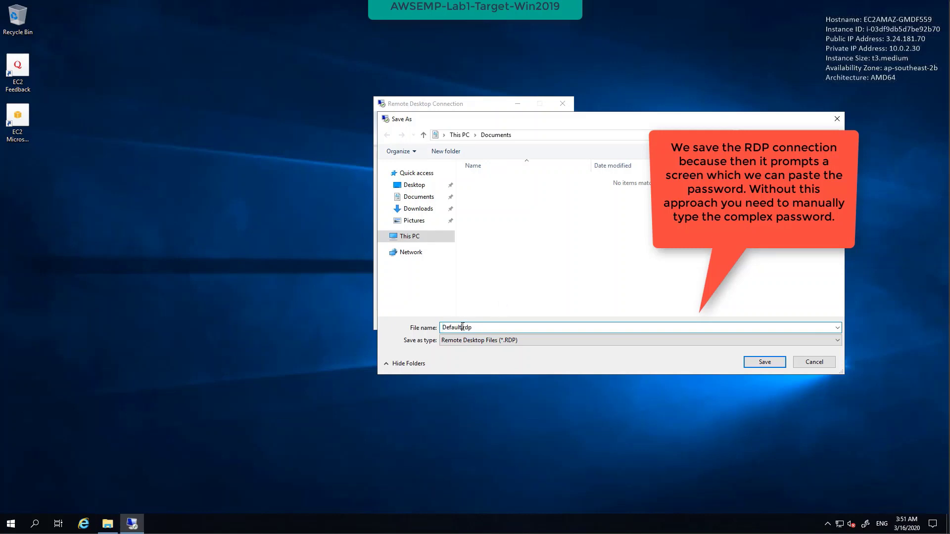
drag(462, 327, 430, 329)
text(Packer)
click(414, 185)
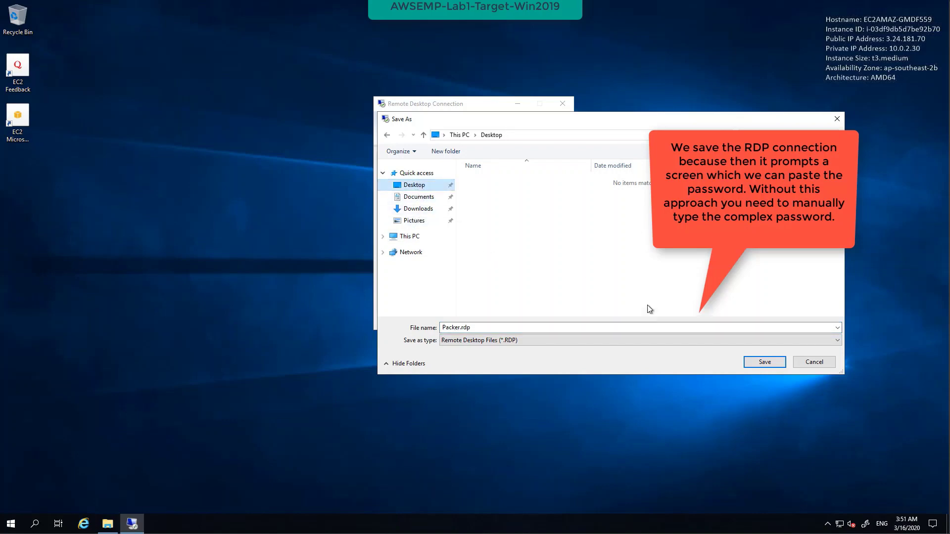
click(764, 361)
- Set the connection's user name to Administrator, allow saving credentials, save the settings and start connecting
click(463, 208)
text(A)
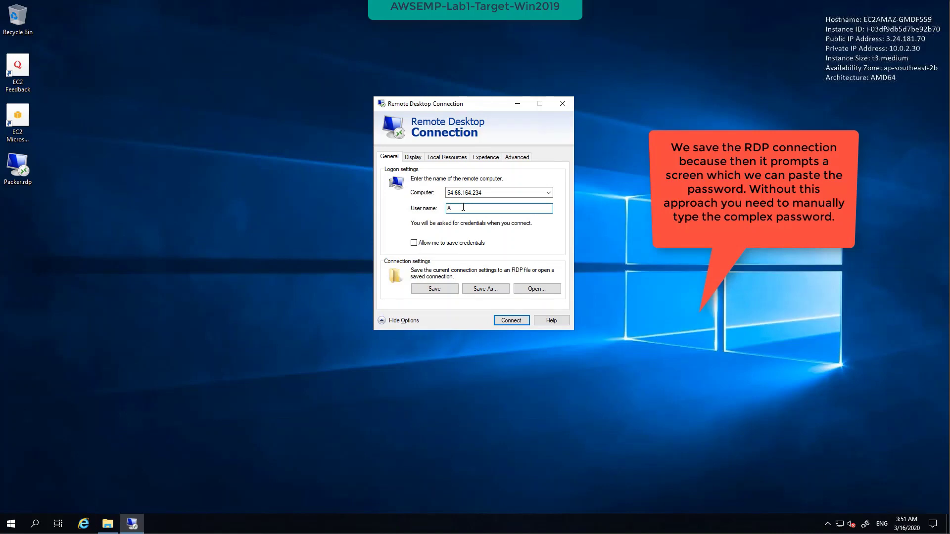
text(dministrator)
click(473, 244)
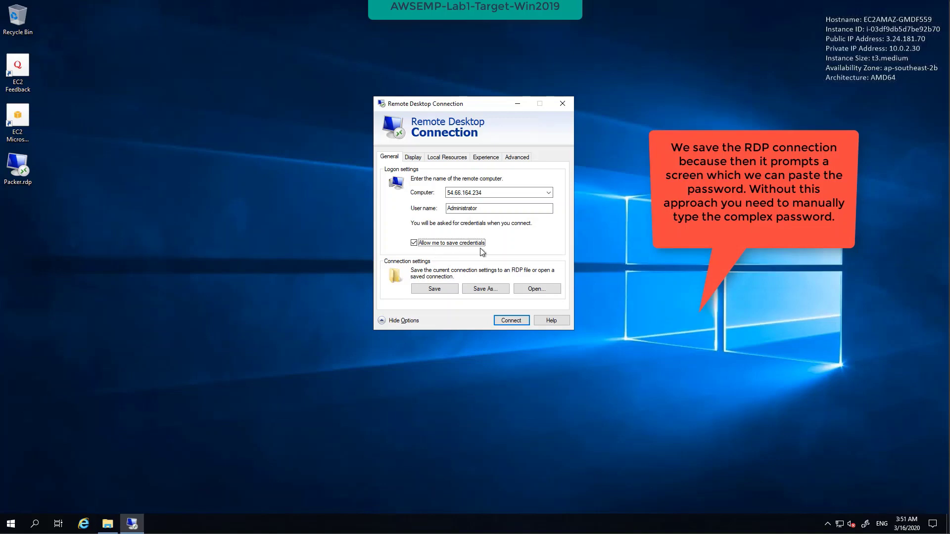
click(447, 291)
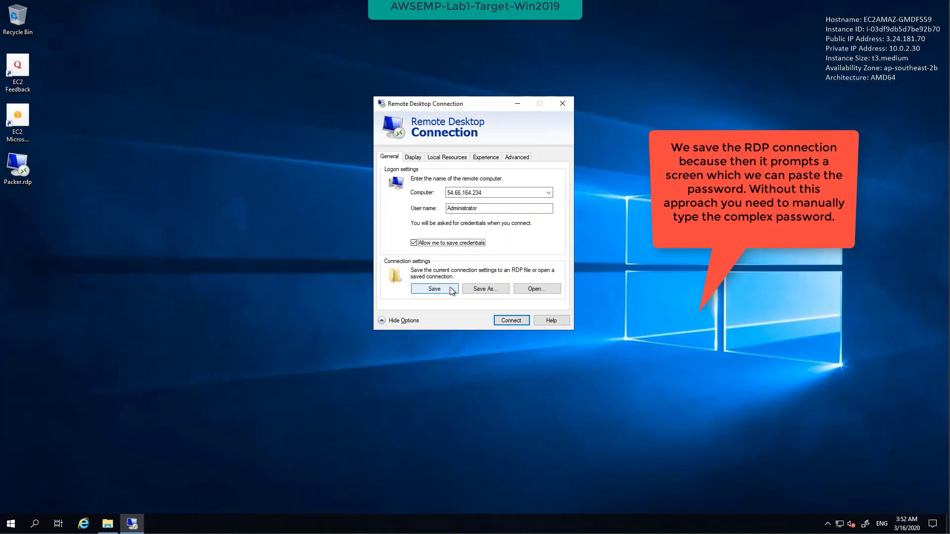
click(511, 320)
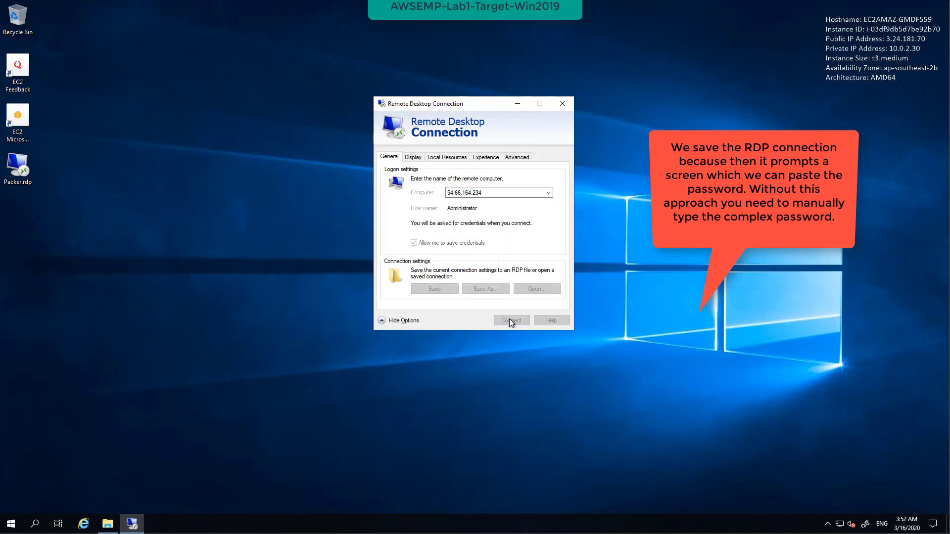
- Switch to the EC2 console, decrypt the AWSEMP-Lab1-Packager-Win2003R2 Administrator password with my-key.pem and copy it
click(530, 269)
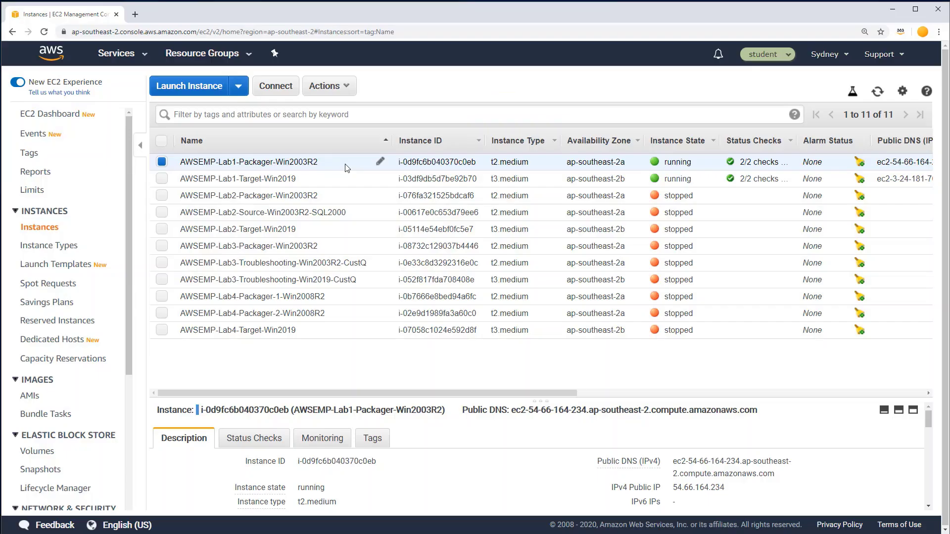
right_click(345, 168)
click(391, 181)
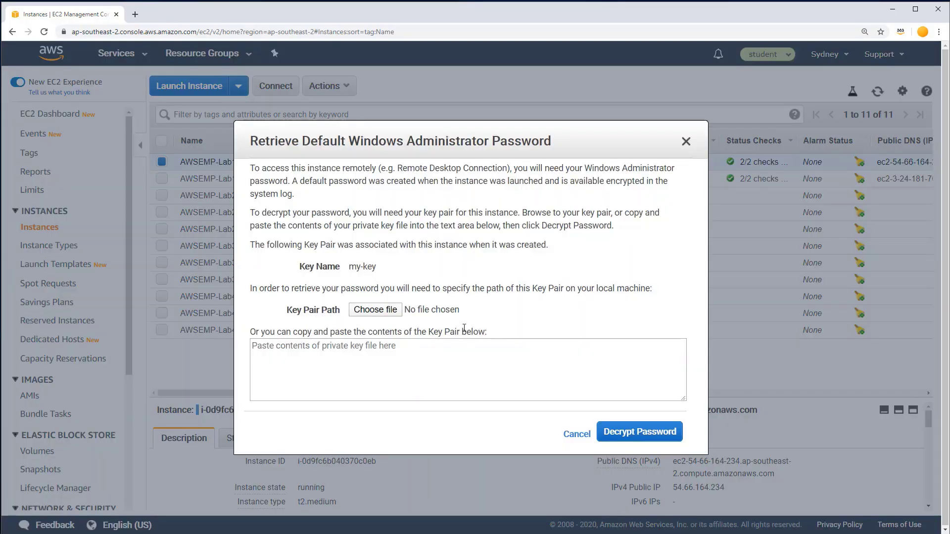
click(375, 309)
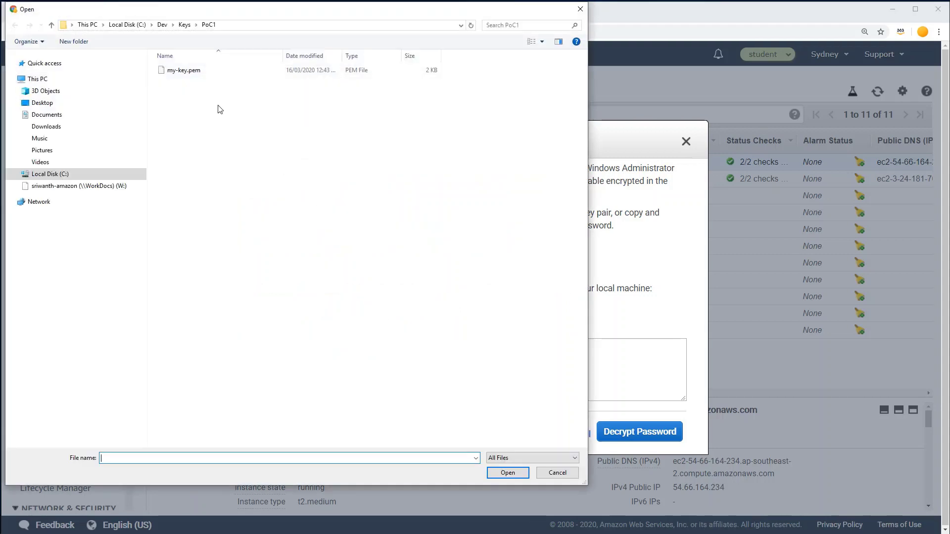
click(184, 70)
click(507, 472)
click(610, 492)
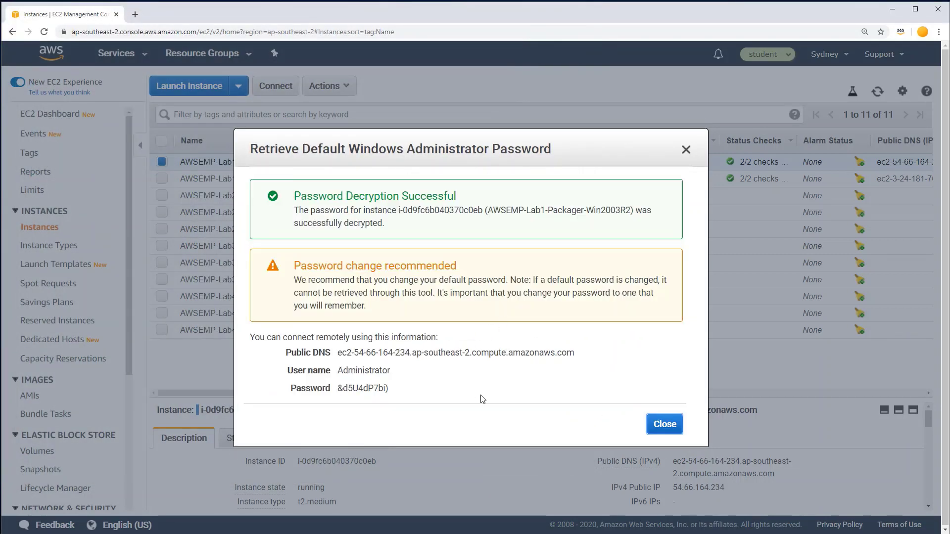
click(433, 389)
click(664, 424)
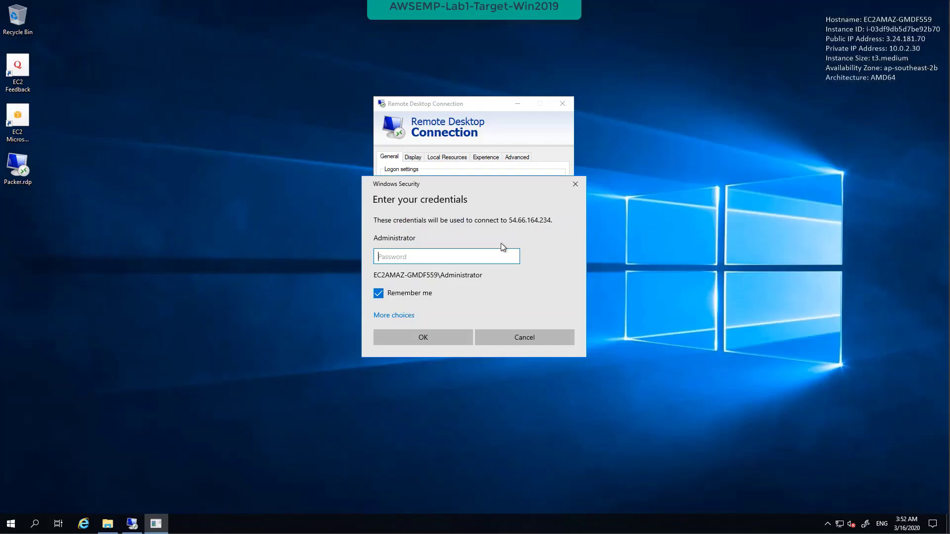
- Paste the Administrator password into the credentials prompt and connect to 54.66.164.234 despite the certificate errors
key(ctrl+v)
click(440, 337)
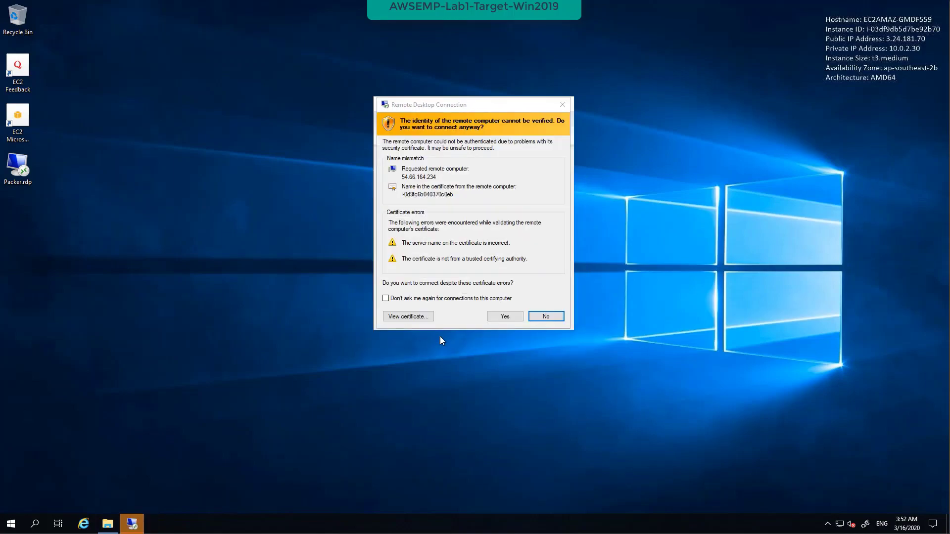
click(507, 316)
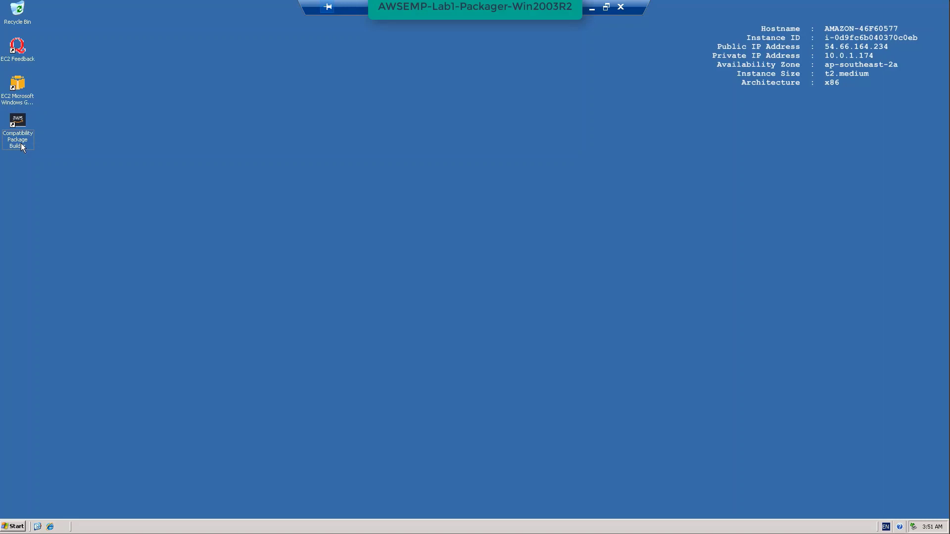
- Start Compatibility Package Builder and choose a new folder named MyCapture on drive C: as the package folder
double_click(22, 119)
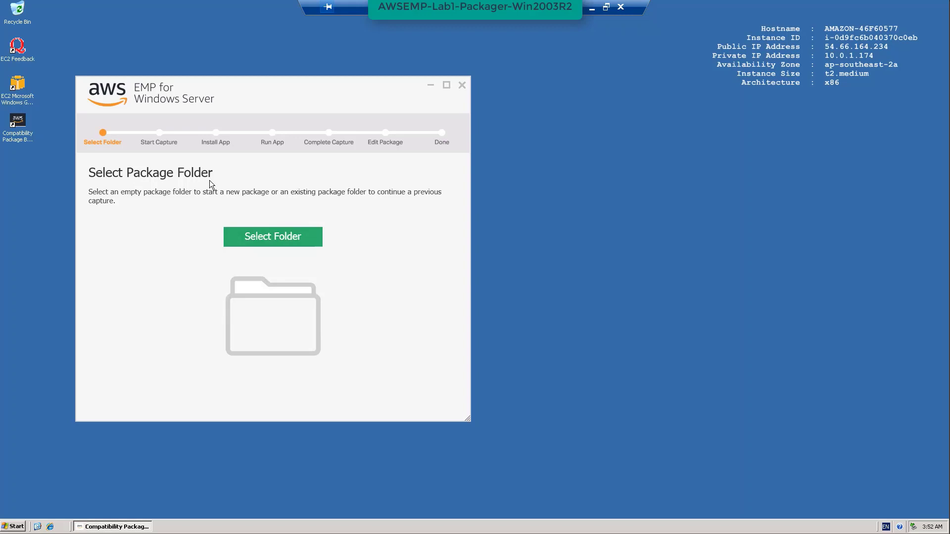
click(276, 234)
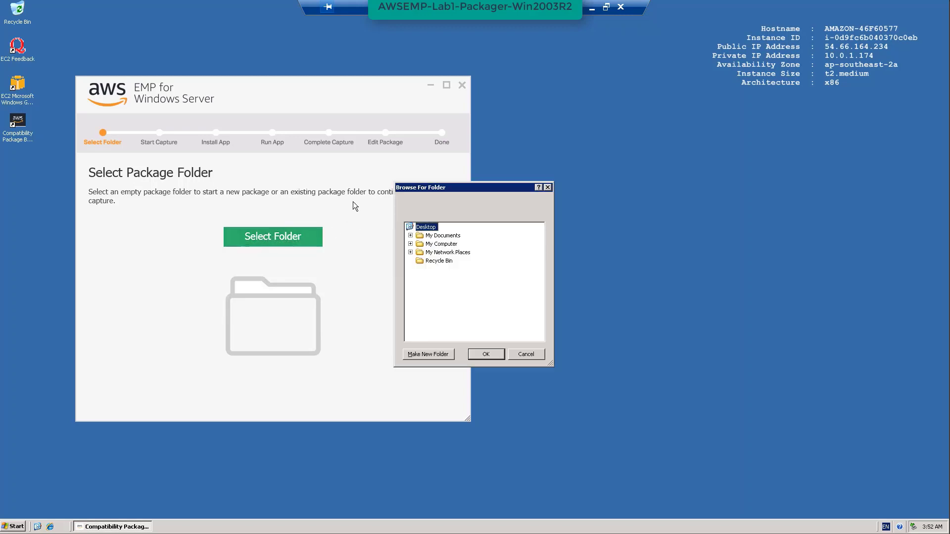
double_click(443, 244)
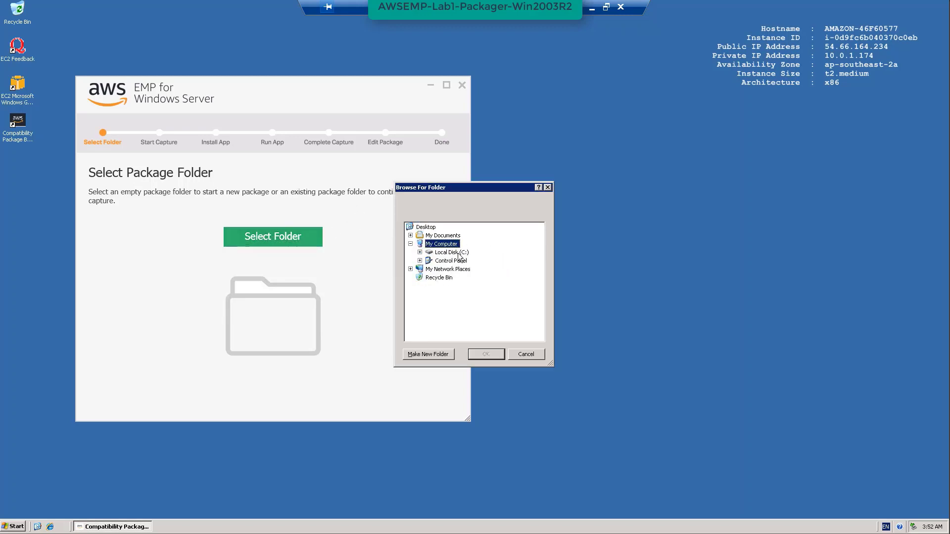
double_click(458, 254)
click(433, 354)
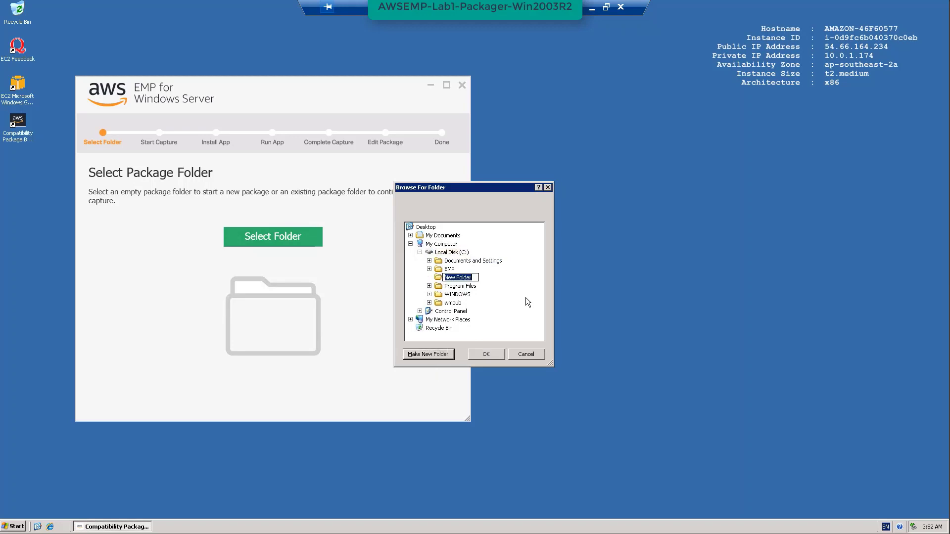
text(MyCapture)
click(500, 356)
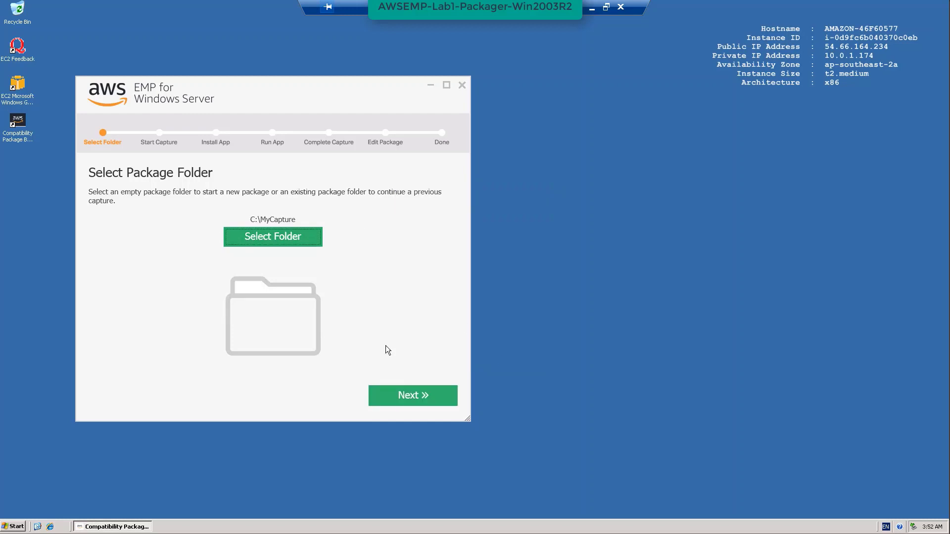
- Run the initial snapshot capture of the machine and proceed to the Install Application stage
click(401, 394)
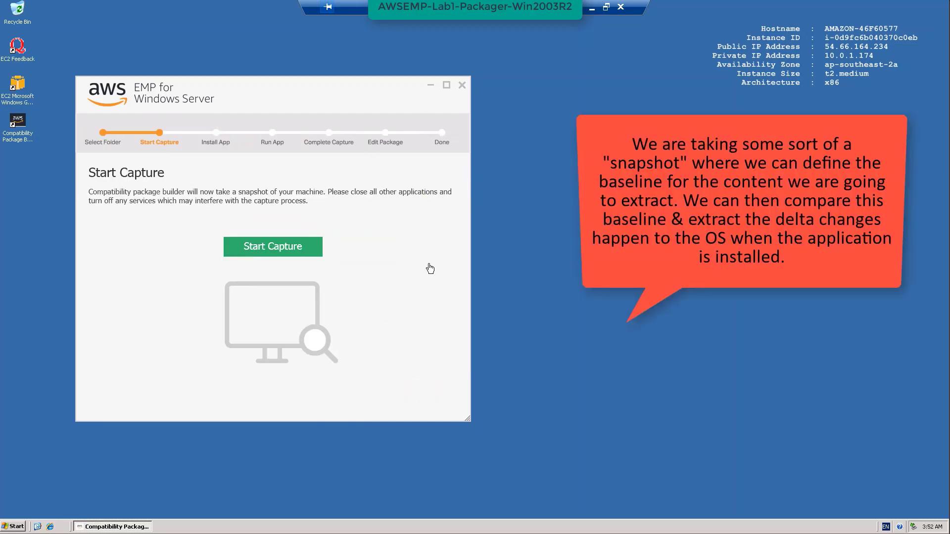
click(287, 253)
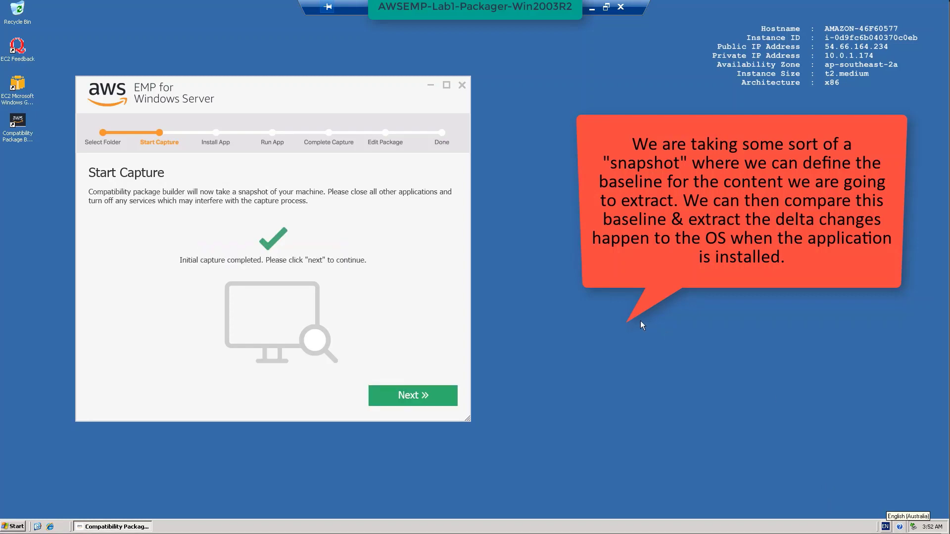
click(410, 396)
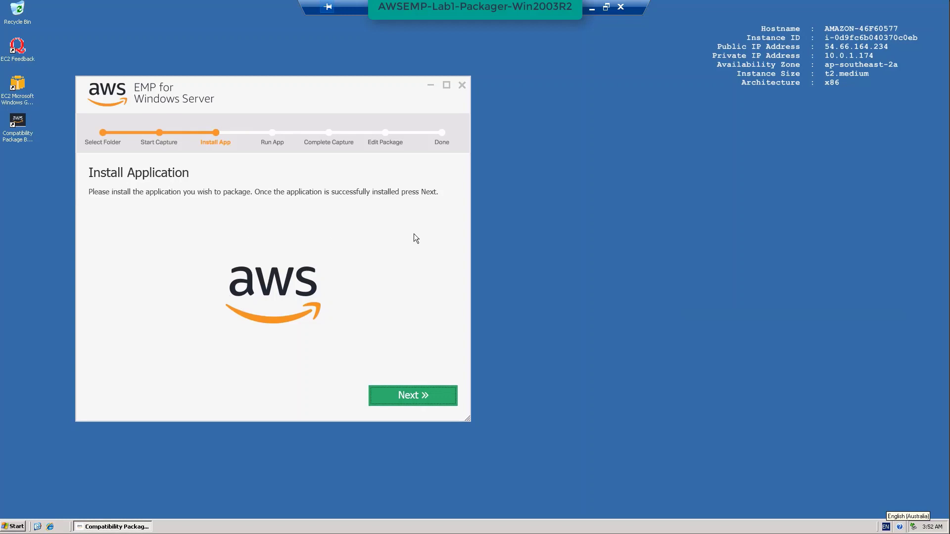
- Browse to the installation media folder C:\EMP\Media\SQLServer2000
click(15, 527)
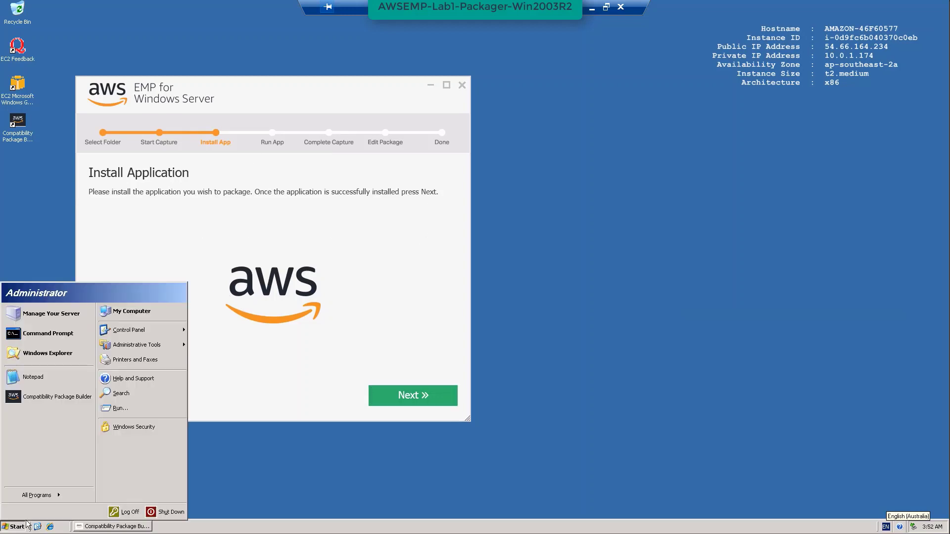
click(133, 311)
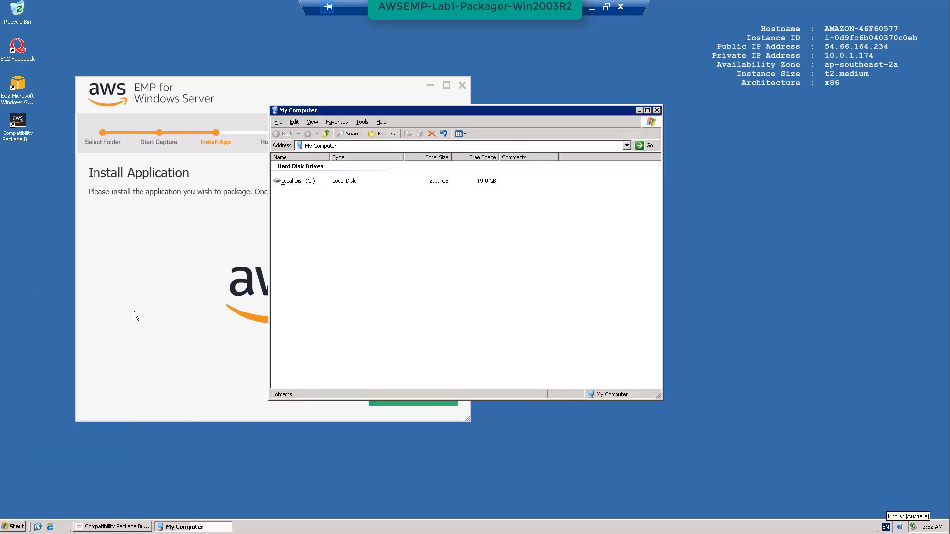
double_click(304, 183)
double_click(291, 174)
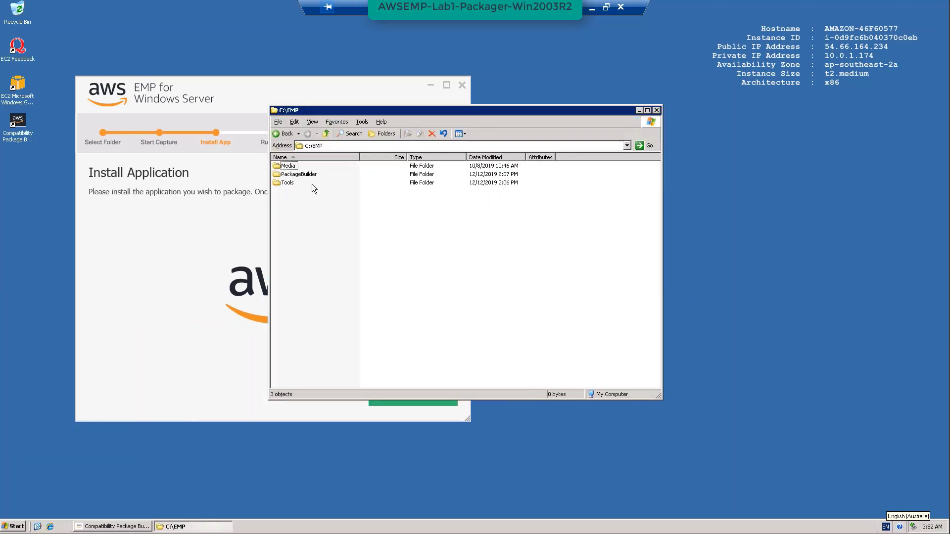
double_click(288, 165)
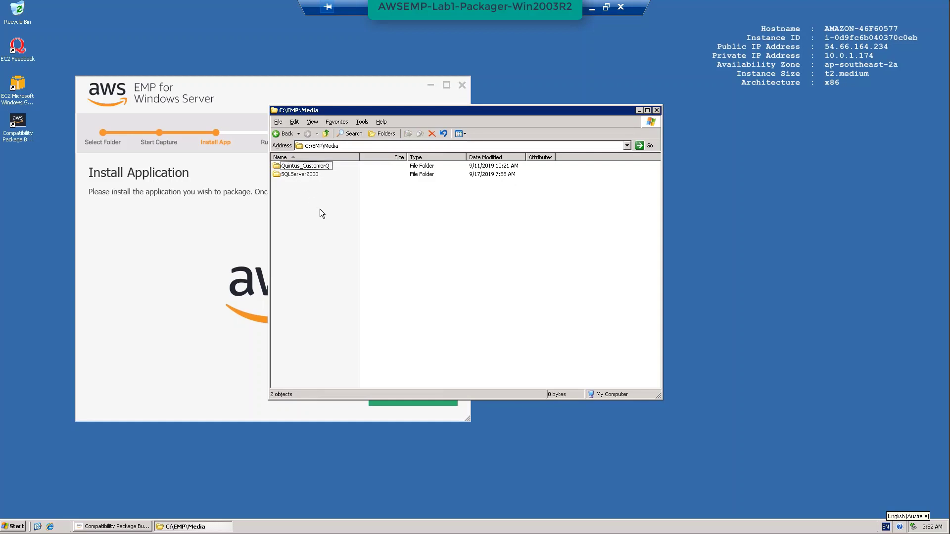
double_click(302, 176)
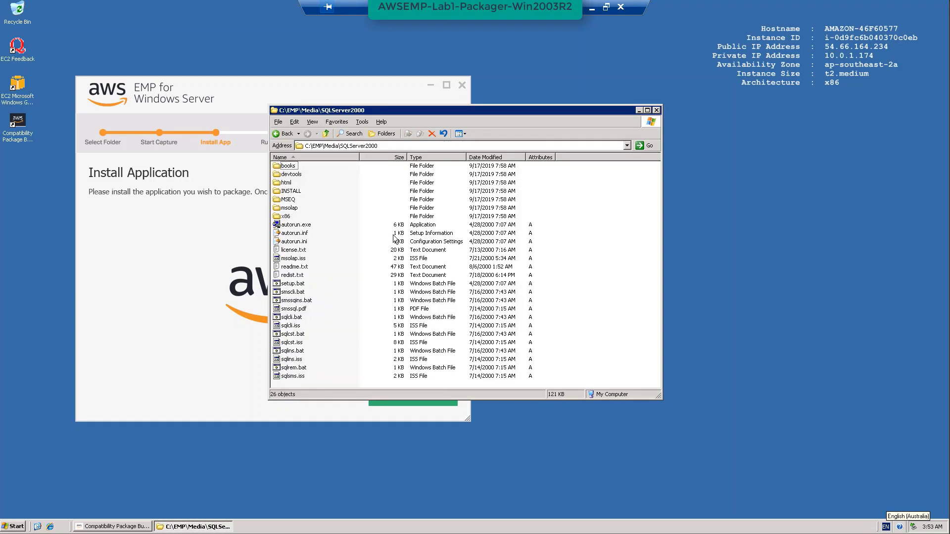
- Run autorun.exe and start the database server installation from the SQL Server 2000 components
double_click(299, 225)
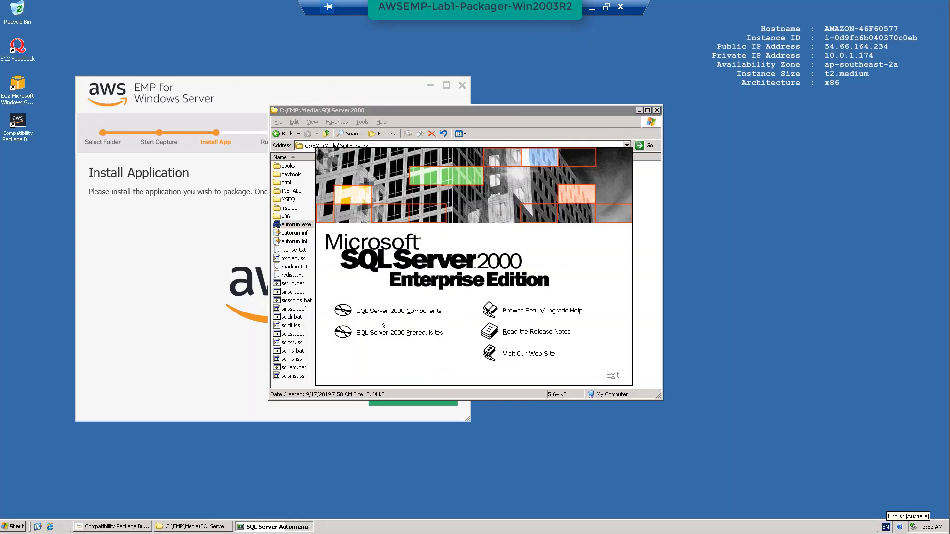
click(410, 316)
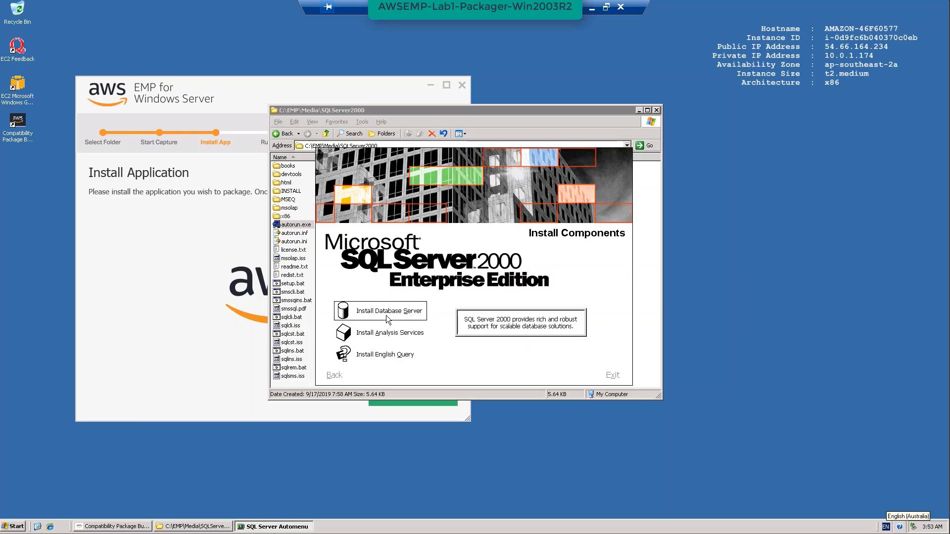
click(386, 317)
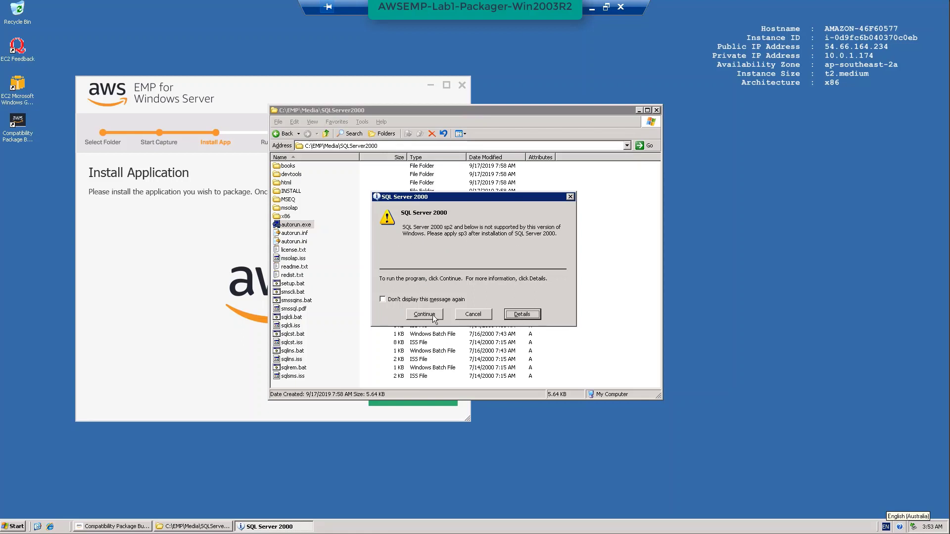
- Suppress and continue past the SQL Server 2000 compatibility warning, and choose to create a new instance on the local computer
click(421, 300)
click(423, 316)
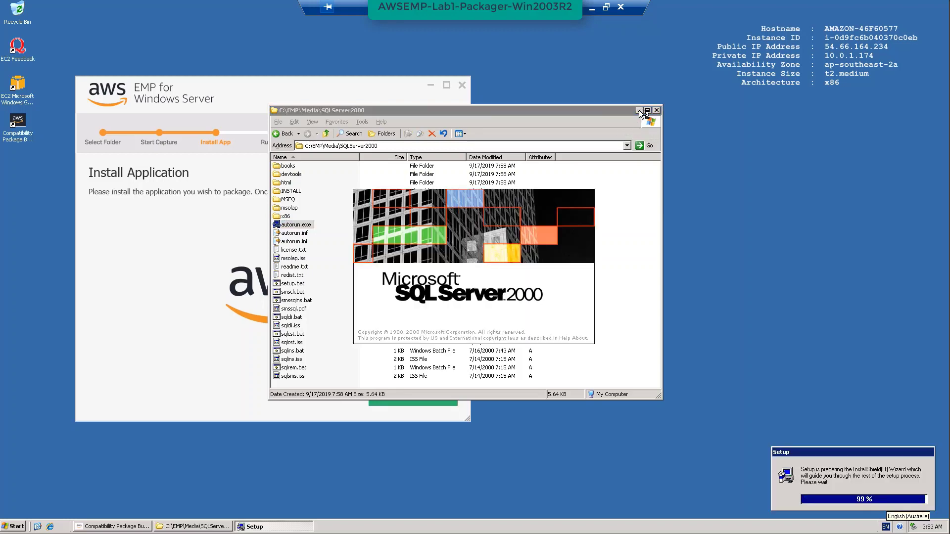
click(638, 110)
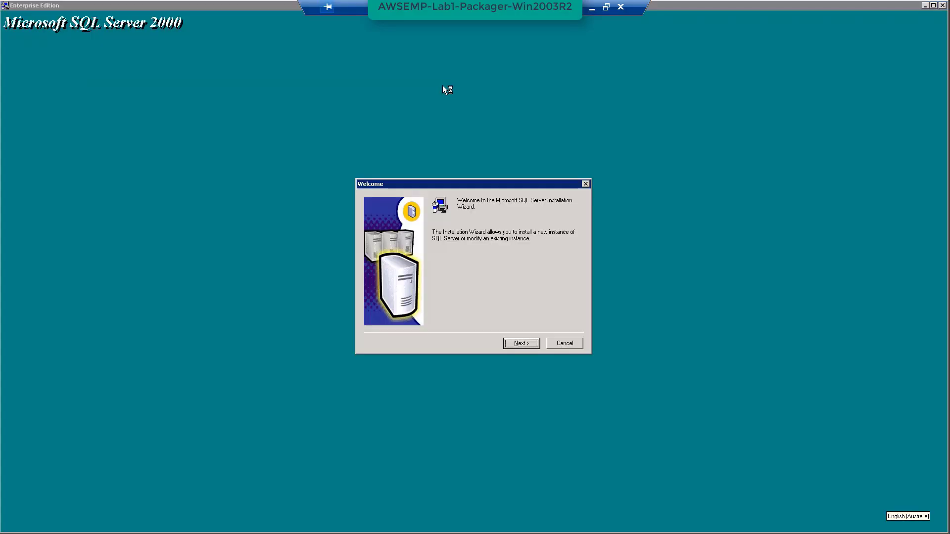
click(521, 343)
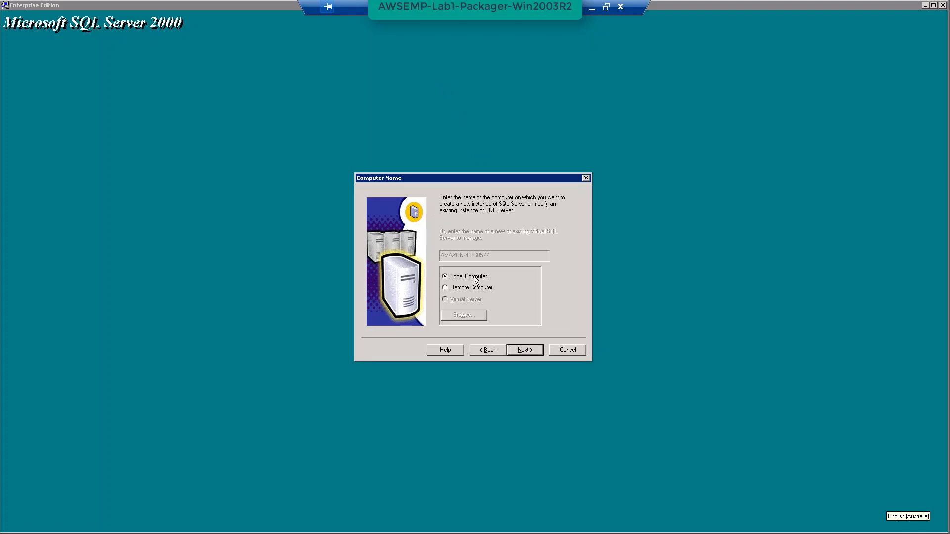
click(524, 350)
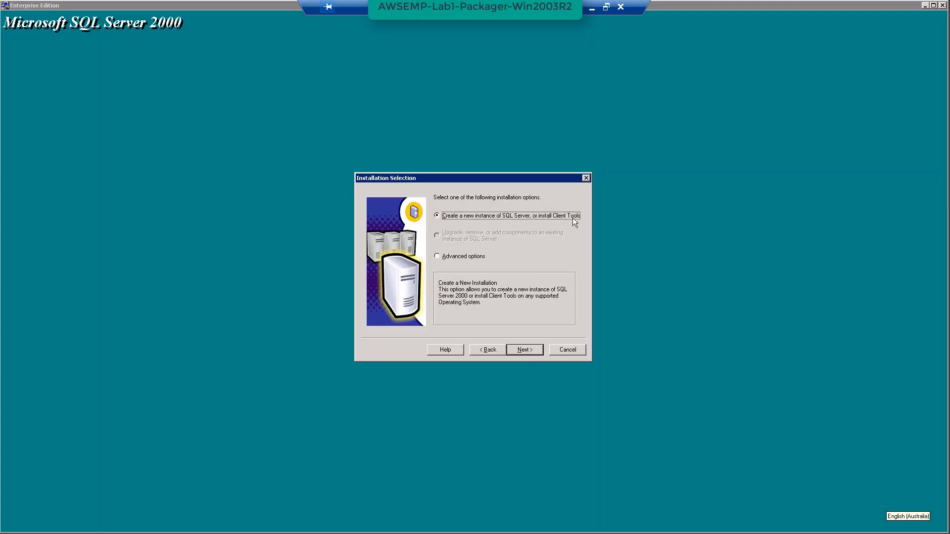
click(520, 350)
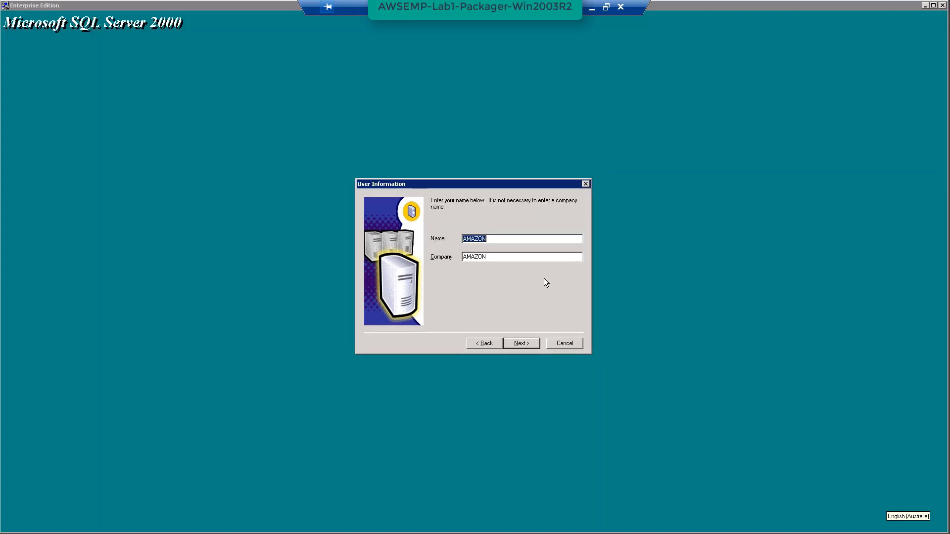
- Accept the user information and choose Server and Client Tools, the default instance and the Typical setup in its standard folders
click(527, 346)
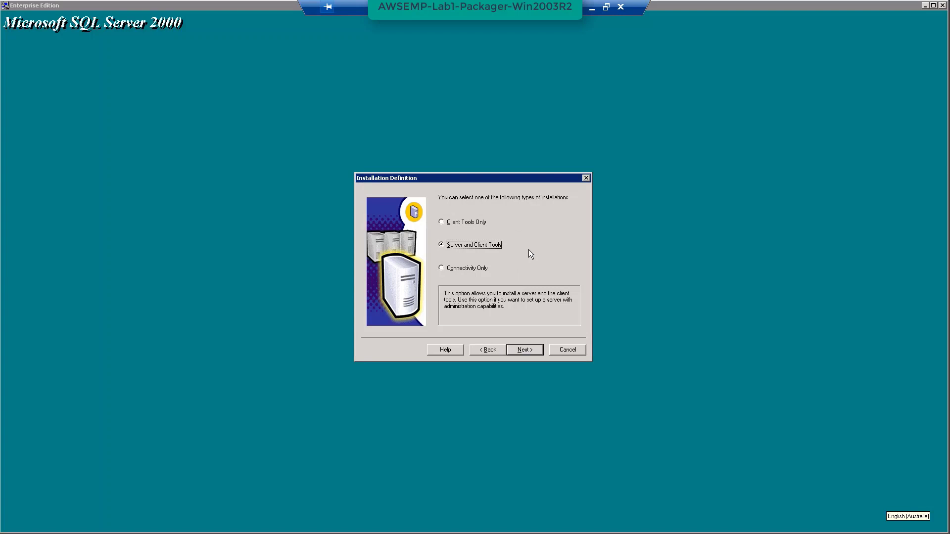
click(524, 350)
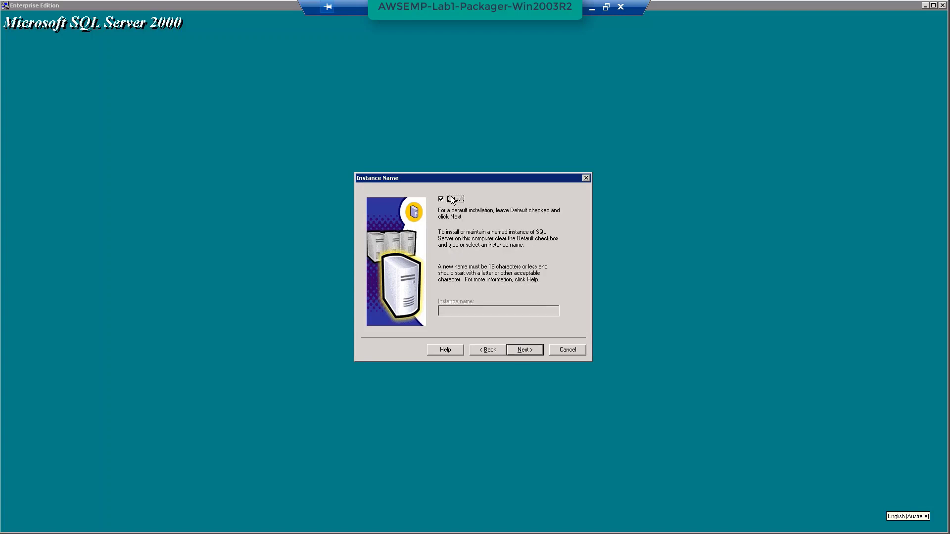
click(525, 352)
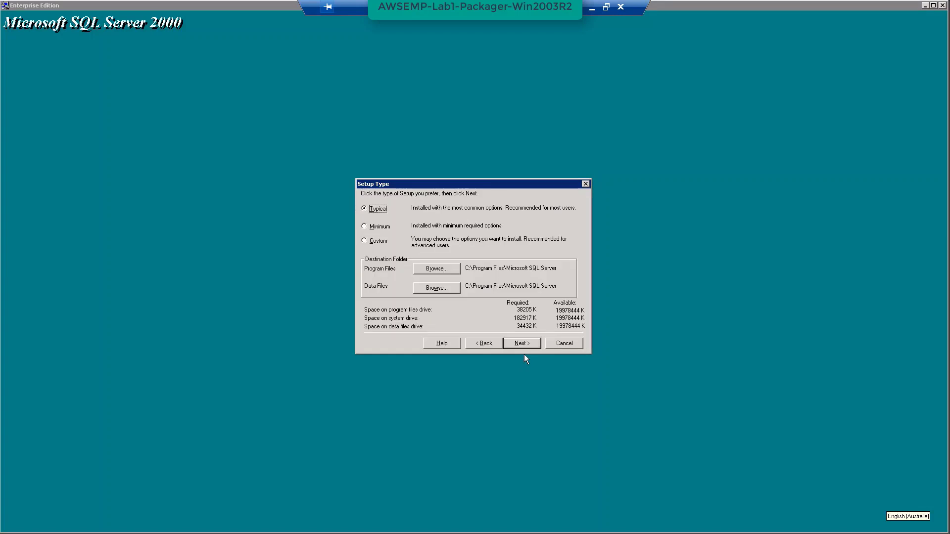
click(526, 349)
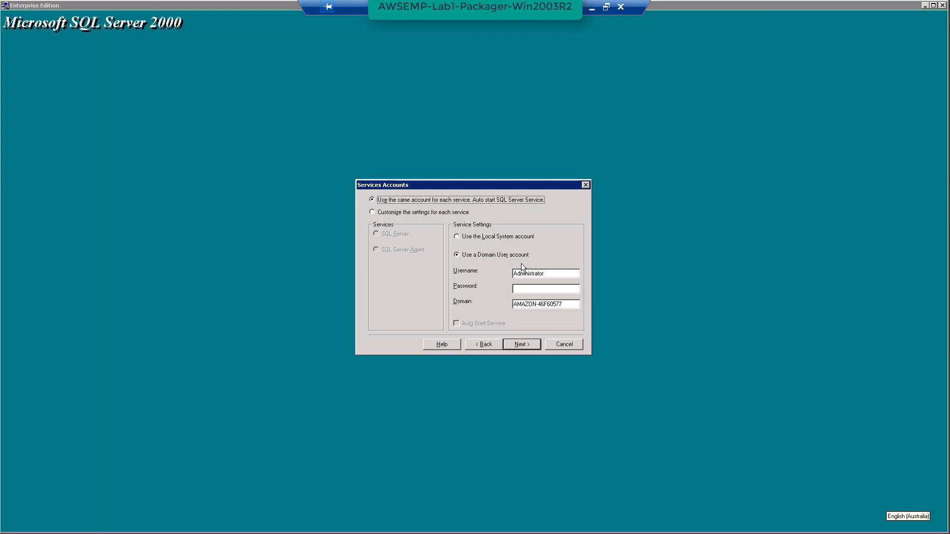
- Run the services under the Local System account and choose Mixed Mode authentication, filling in the password for the sa login
click(502, 238)
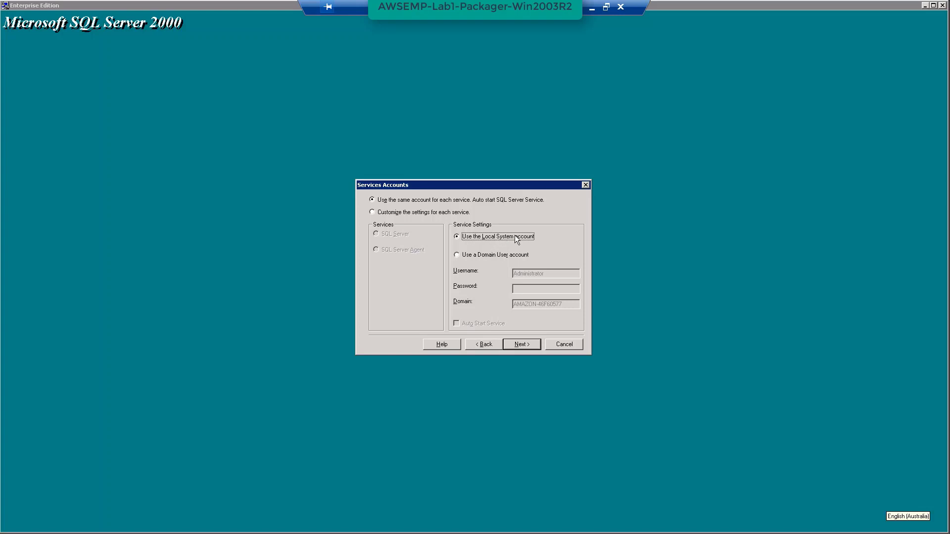
click(517, 346)
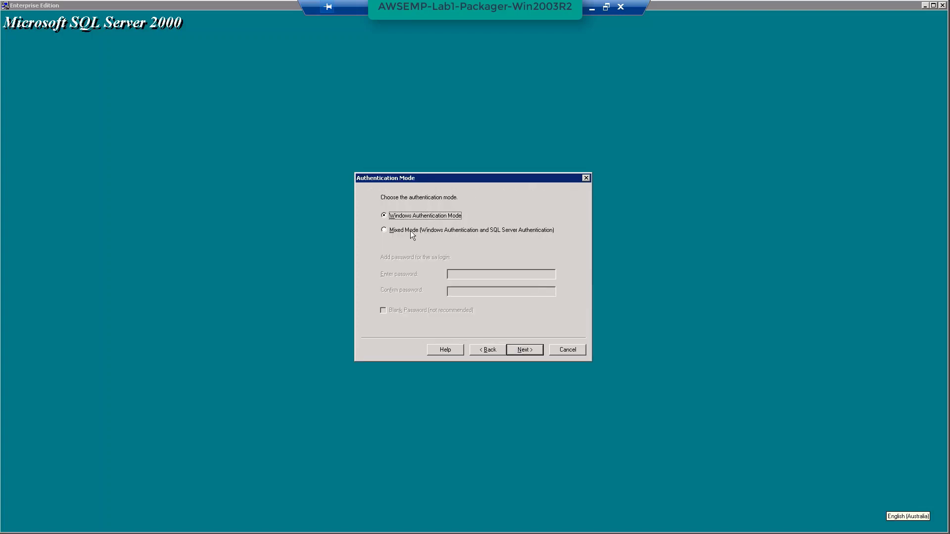
click(405, 230)
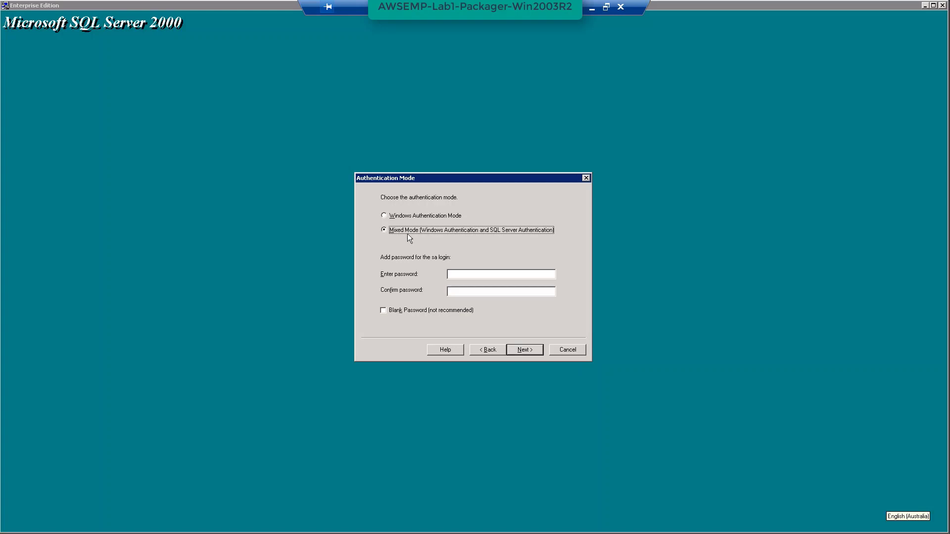
click(465, 274)
click(527, 353)
key(Return)
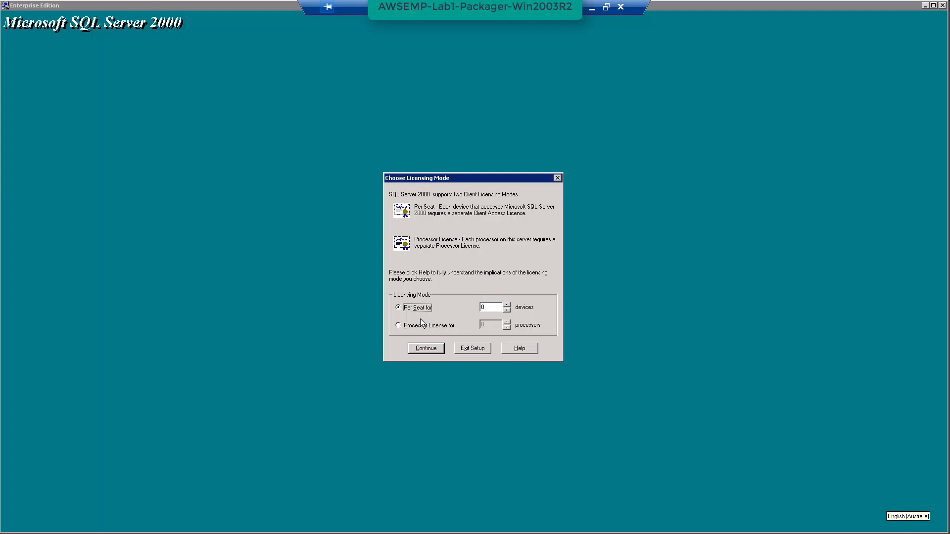
- Choose the Processor License licensing mode with its processor count and complete the SQL Server 2000 setup
click(404, 326)
click(490, 325)
click(426, 349)
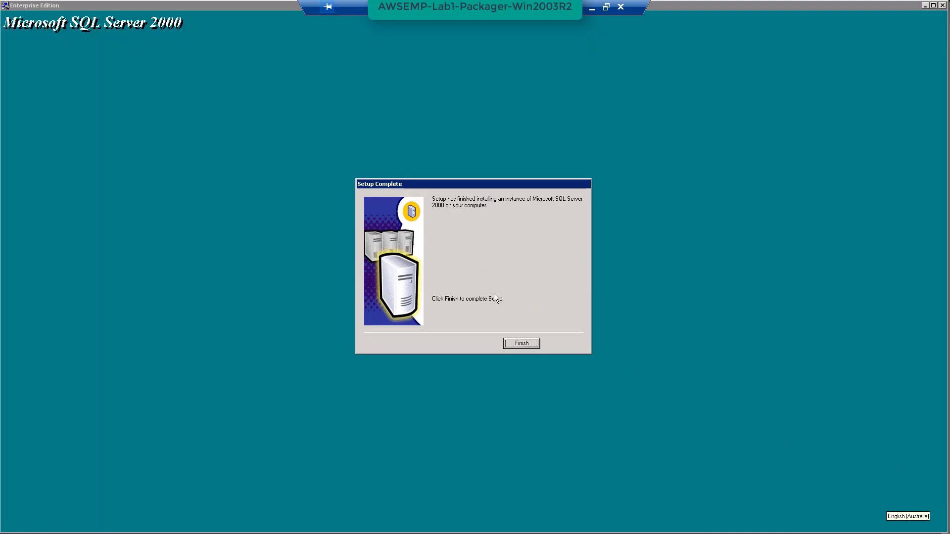
click(523, 342)
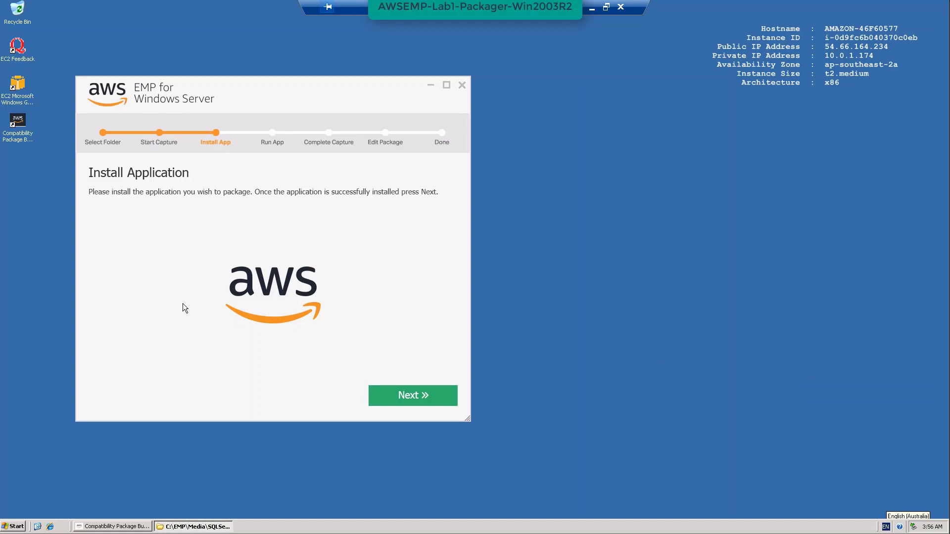
- Proceed to the Run App stage and look through the detected SQL Server shortcuts without running any of them
click(422, 396)
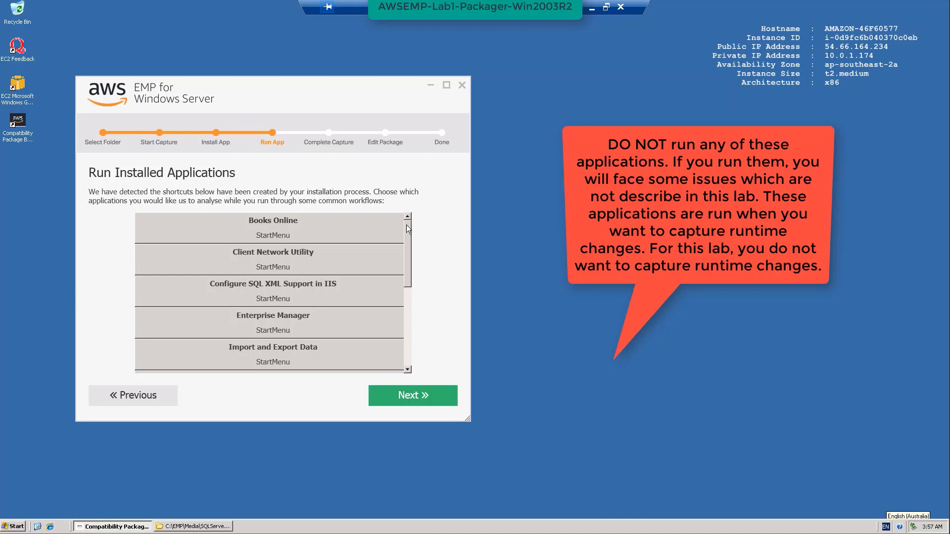
scroll(410, 236, down, 1)
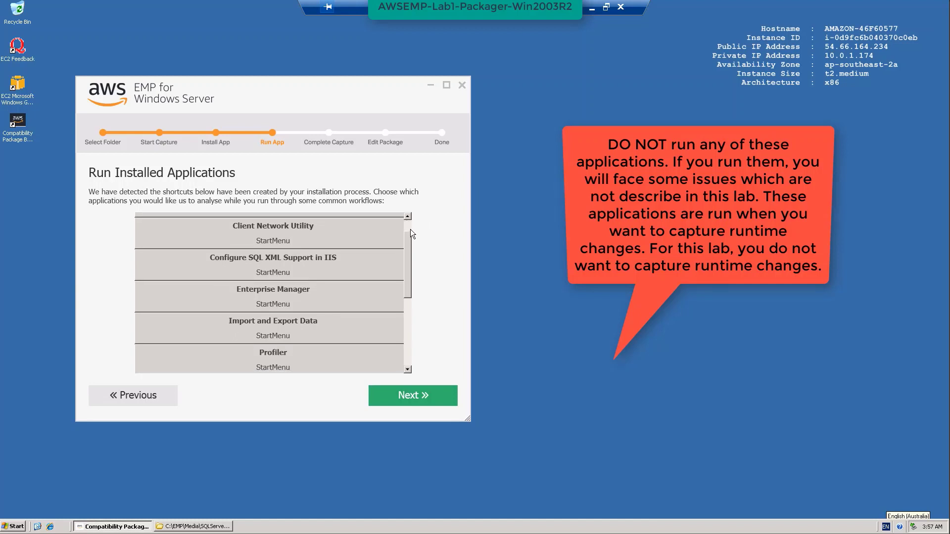
scroll(410, 230, up, 1)
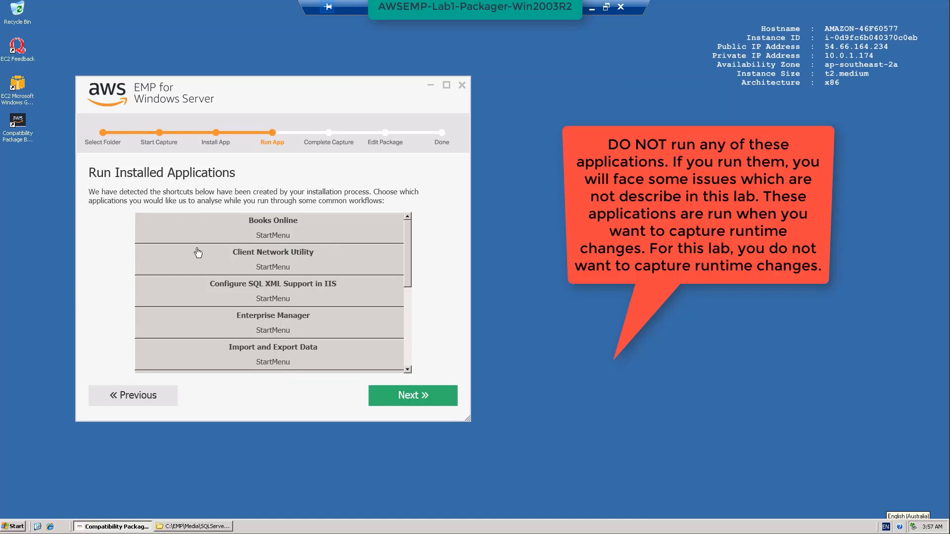
drag(411, 250, 410, 291)
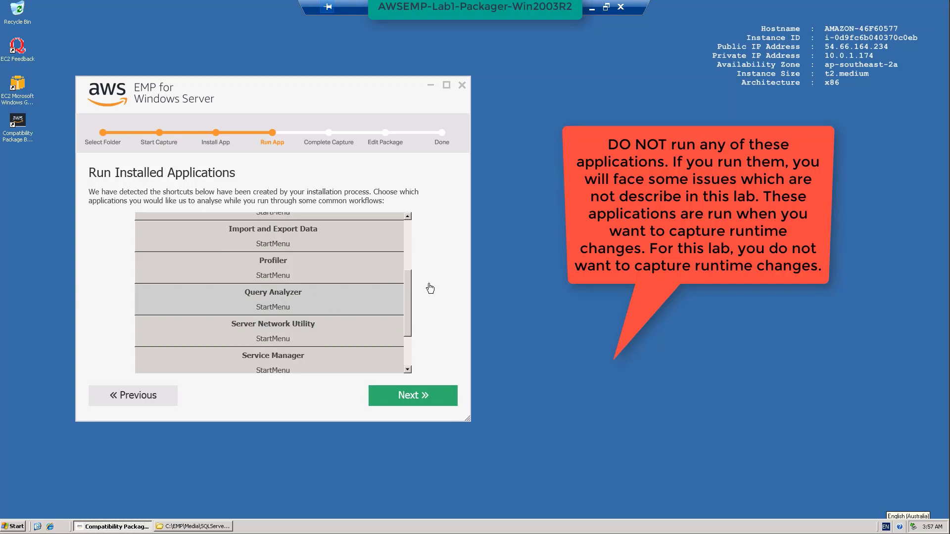
drag(410, 297, 414, 233)
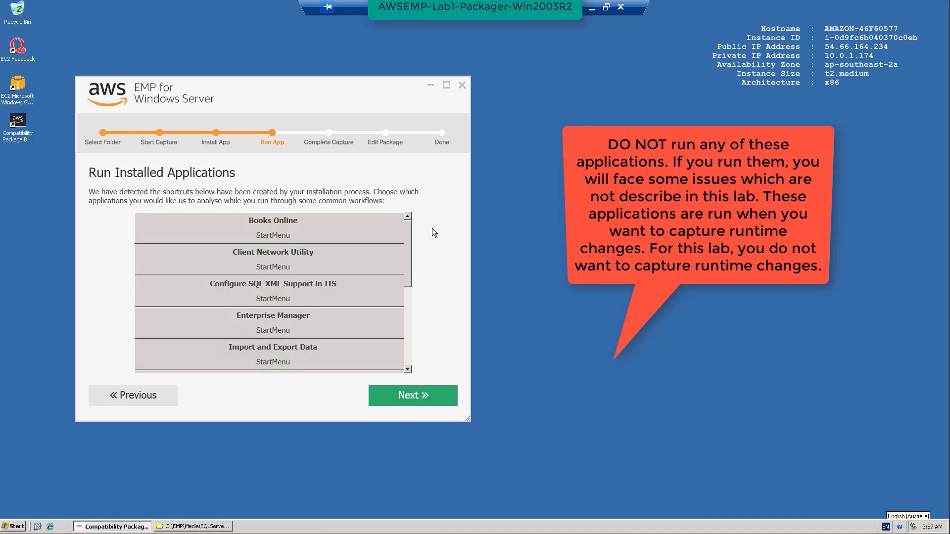
- Skip running the installed applications, complete the capture and proceed to the list of captured files
click(420, 402)
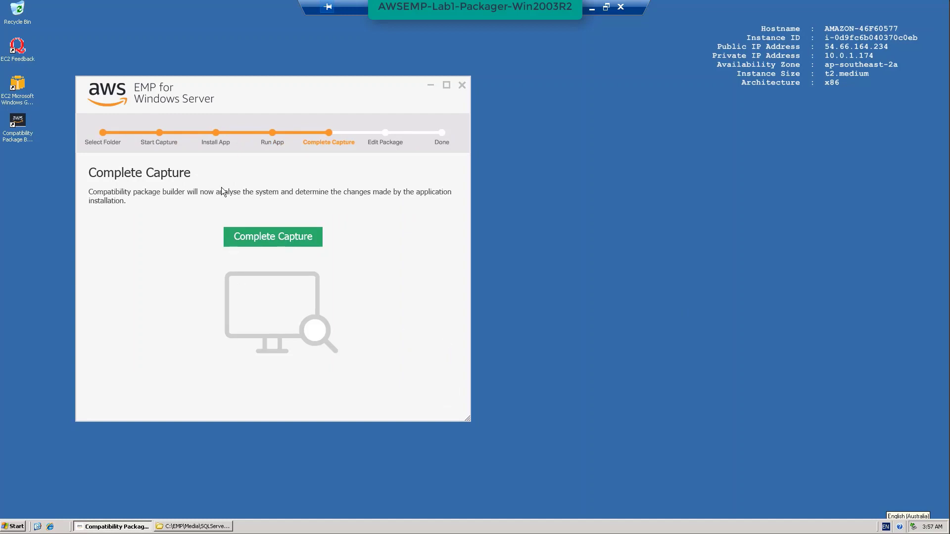
click(251, 240)
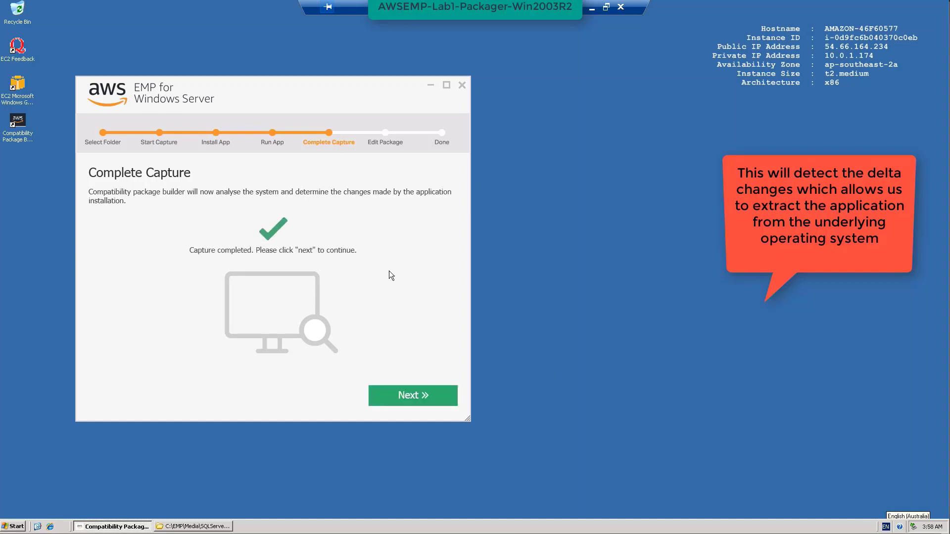
click(417, 396)
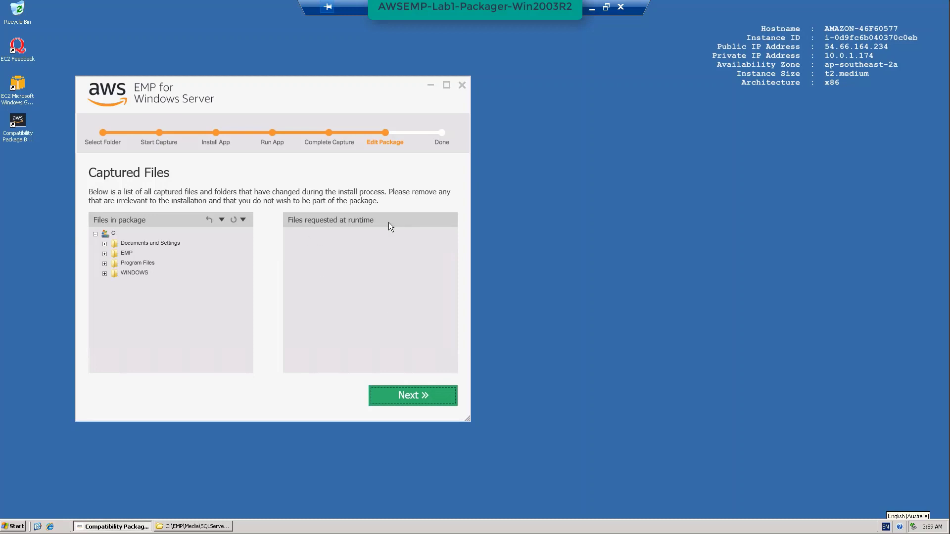
- Inspect the captured Program Files folder and the item options for its Uninstall Information folder, leaving the package contents as they are
click(104, 263)
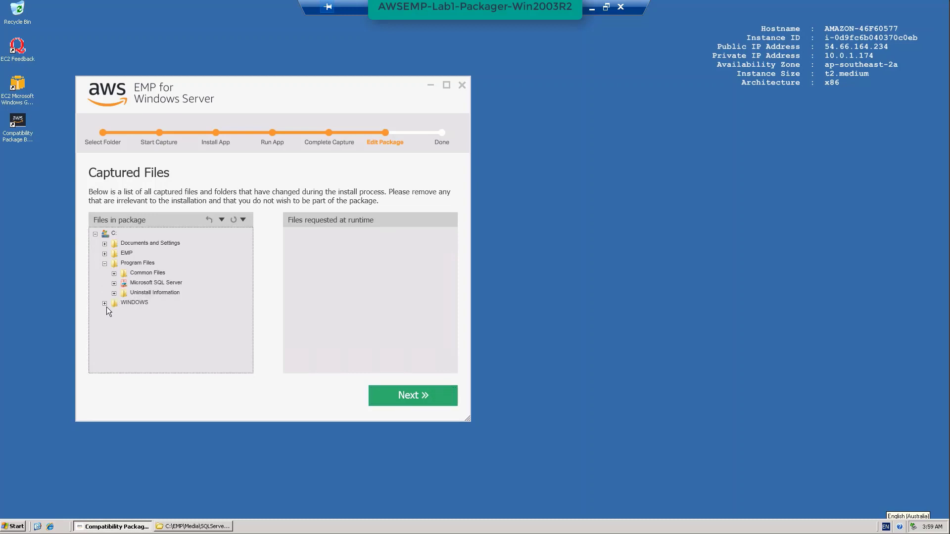
click(137, 293)
click(221, 220)
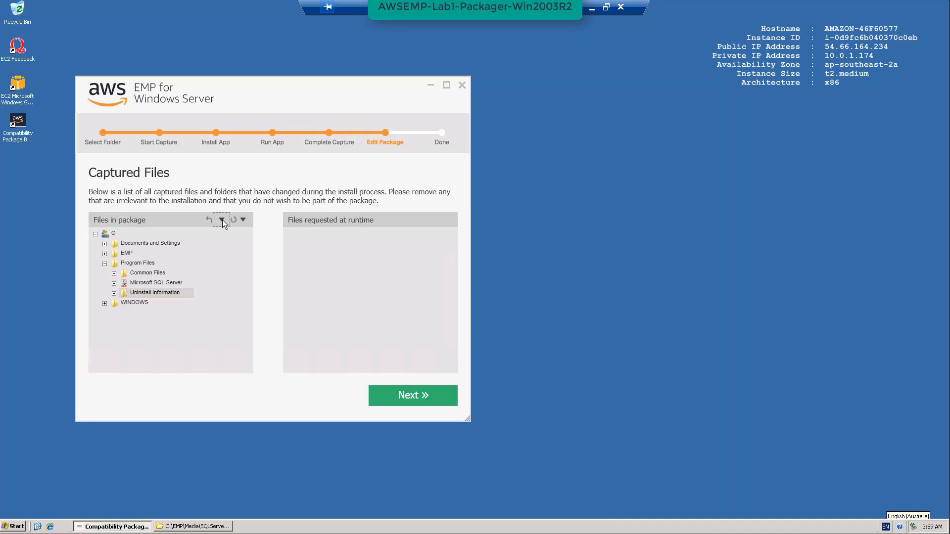
right_click(175, 294)
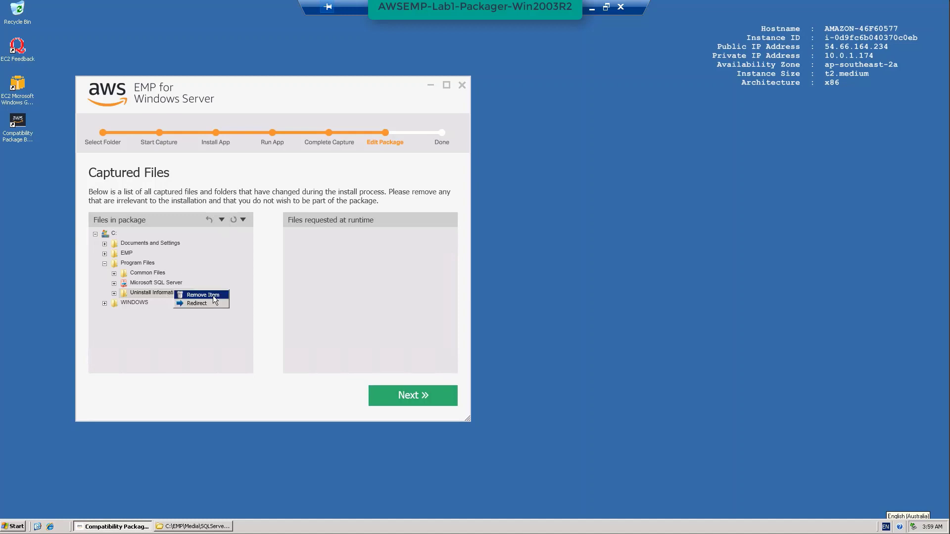
click(141, 337)
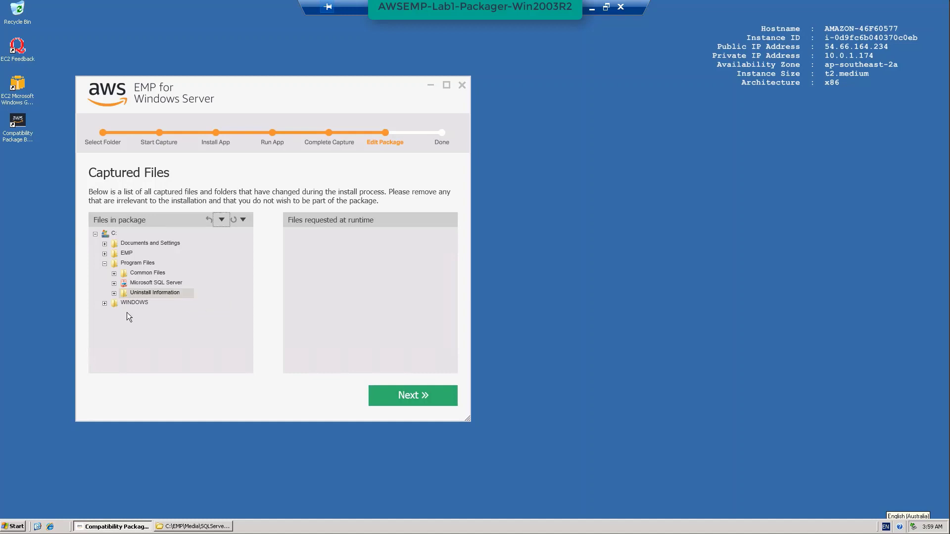
click(104, 264)
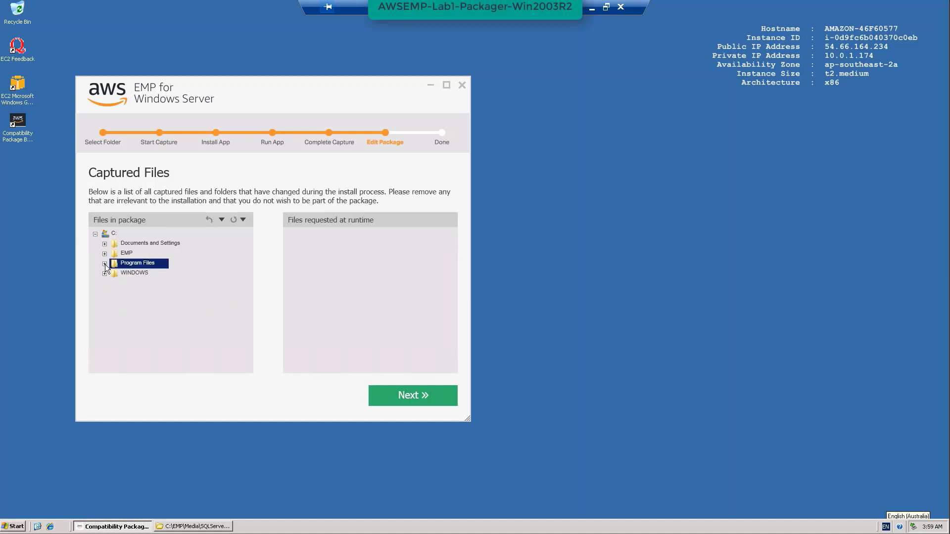
- Remove the redirect from setup.log in the captured WINDOWS folder and collapse that folder
click(104, 274)
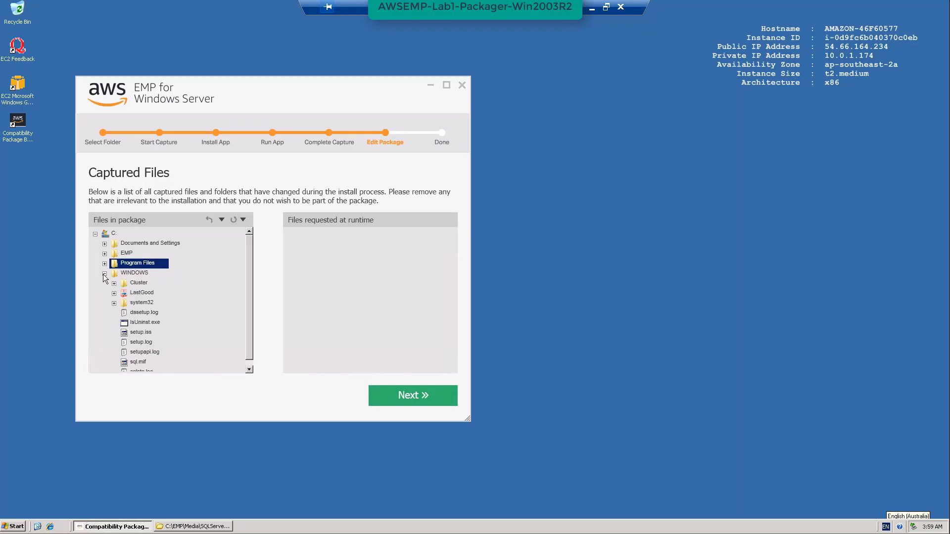
scroll(250, 314, down, 1)
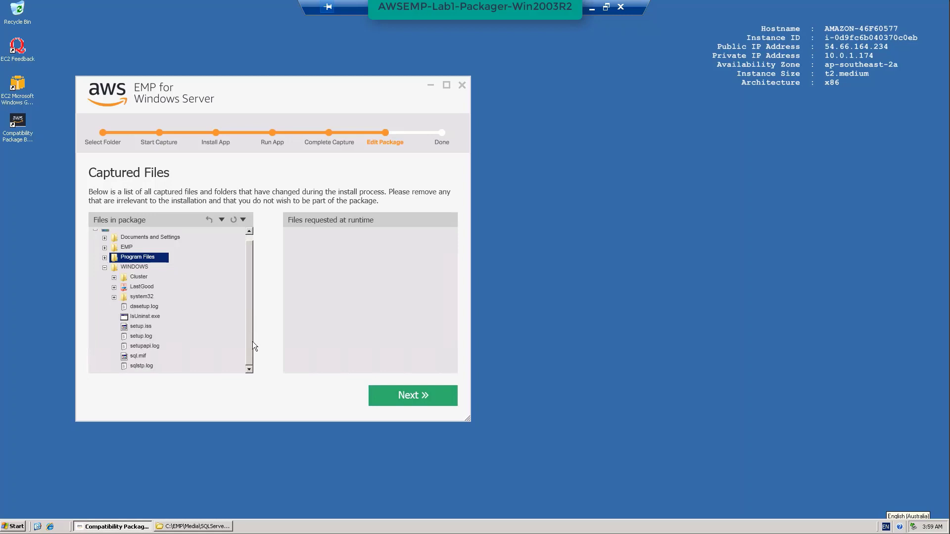
click(151, 338)
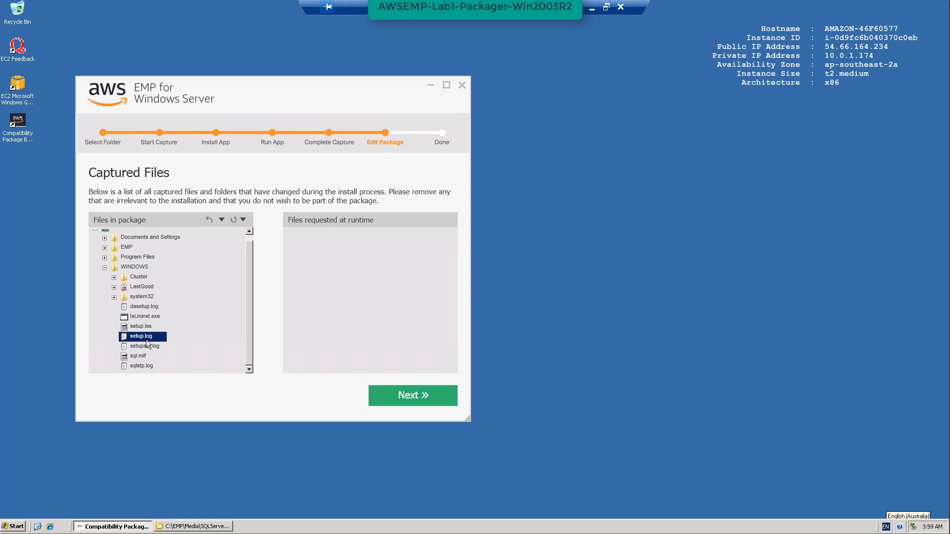
right_click(150, 340)
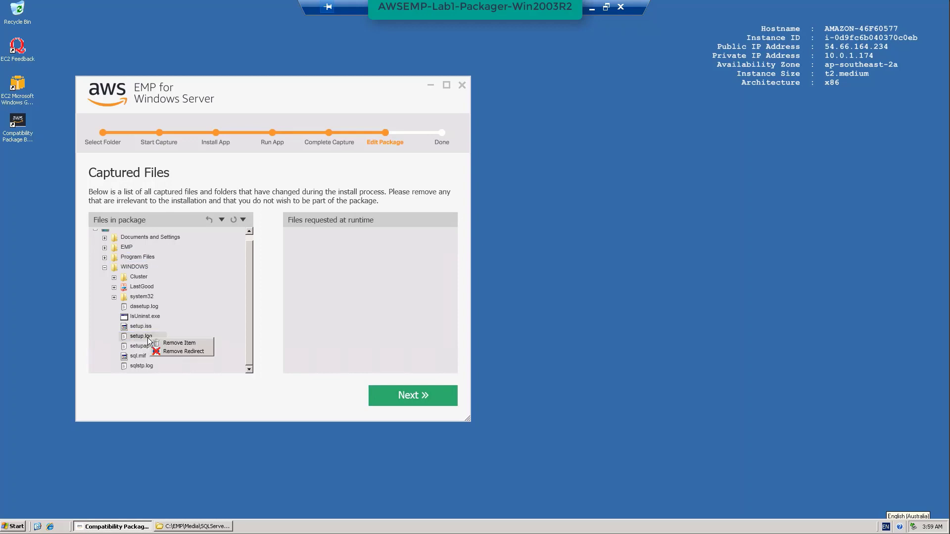
click(183, 353)
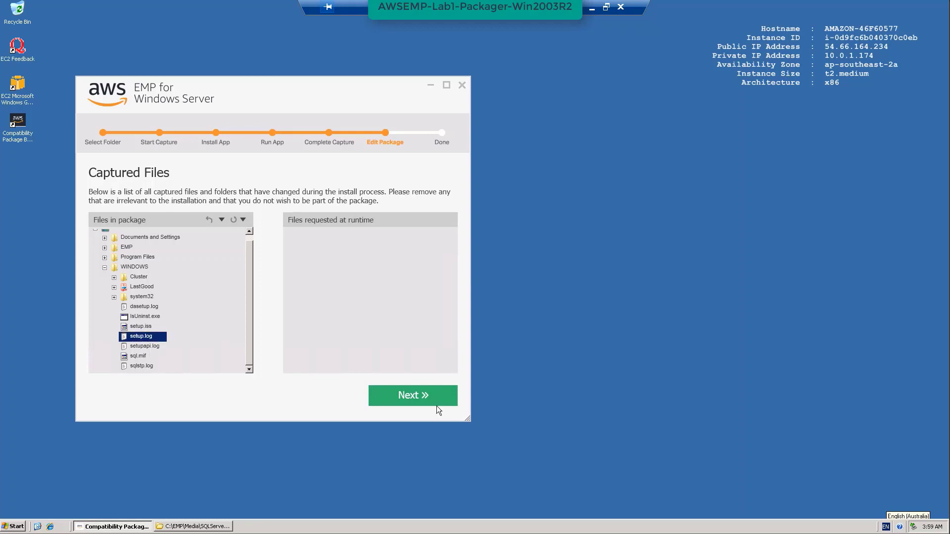
click(414, 400)
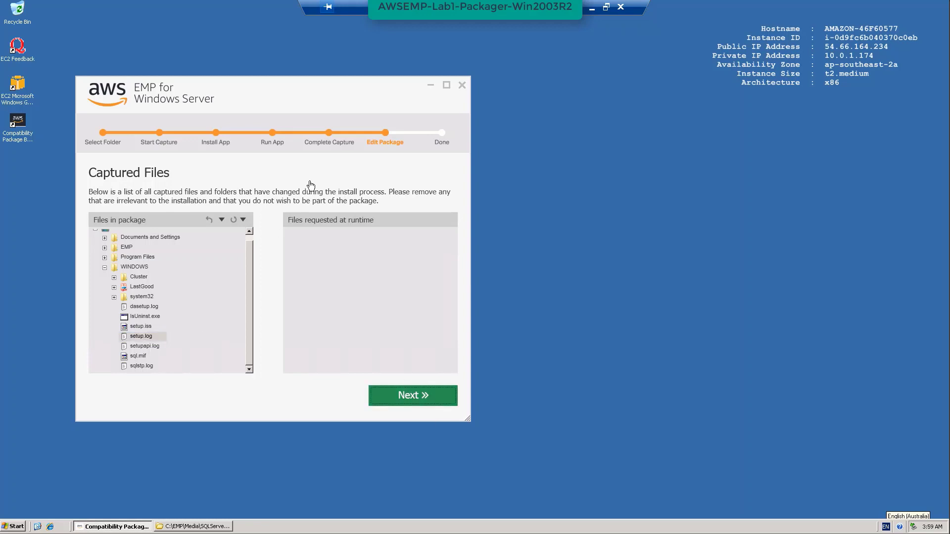
click(105, 267)
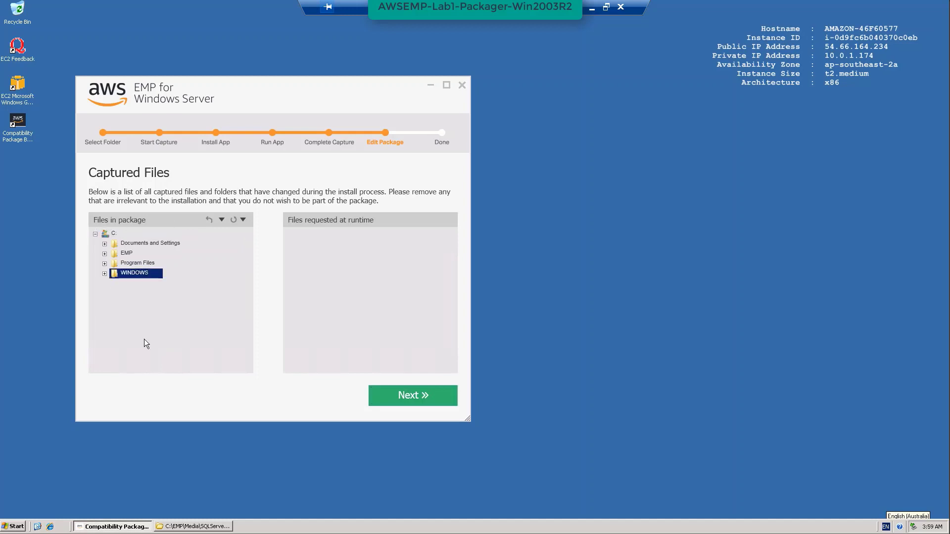
- Accept the captured files, check the Software key under HKEY_CURRENT_USER and proceed to the package details without removing any registry keys
click(414, 401)
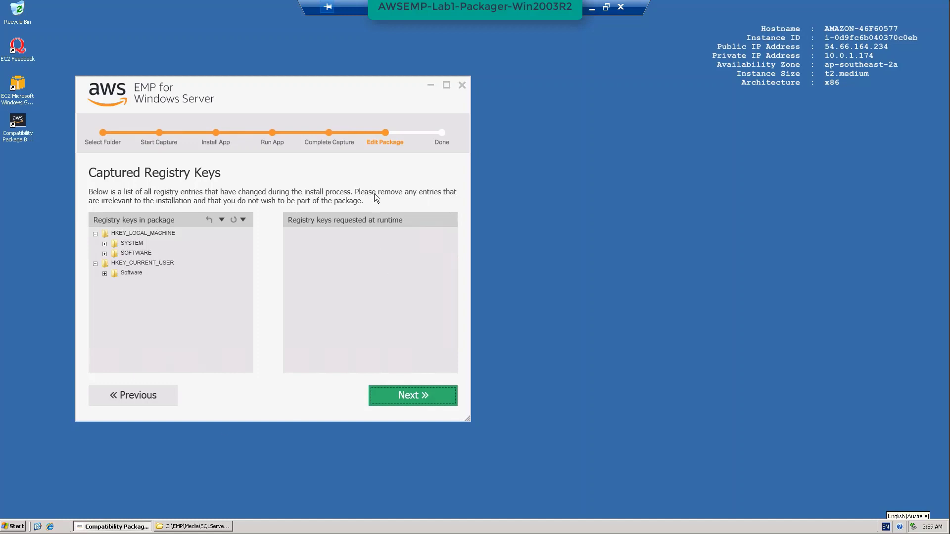
click(105, 273)
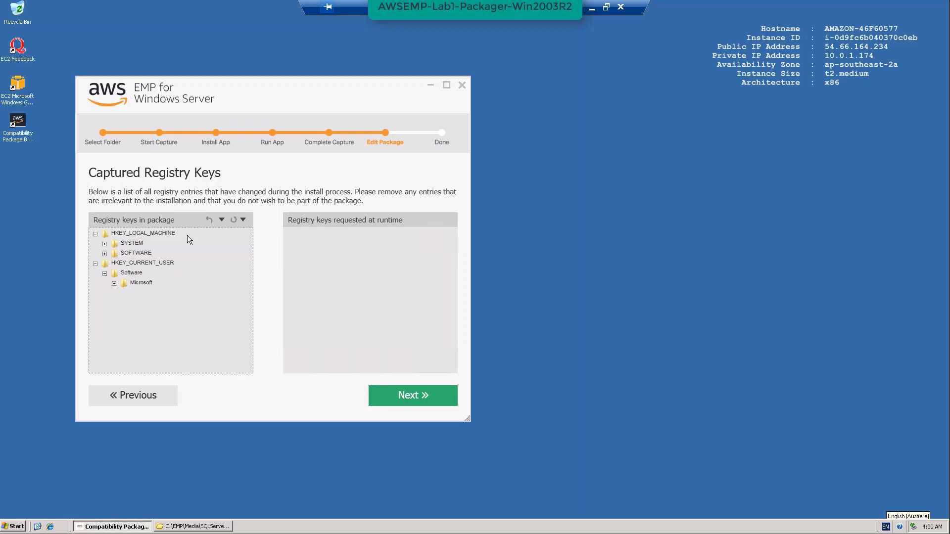
click(411, 398)
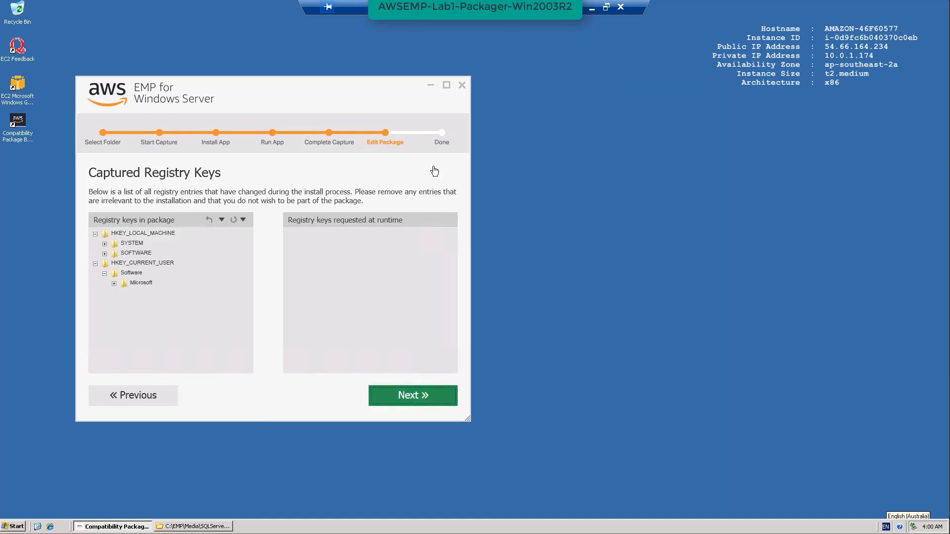
click(421, 396)
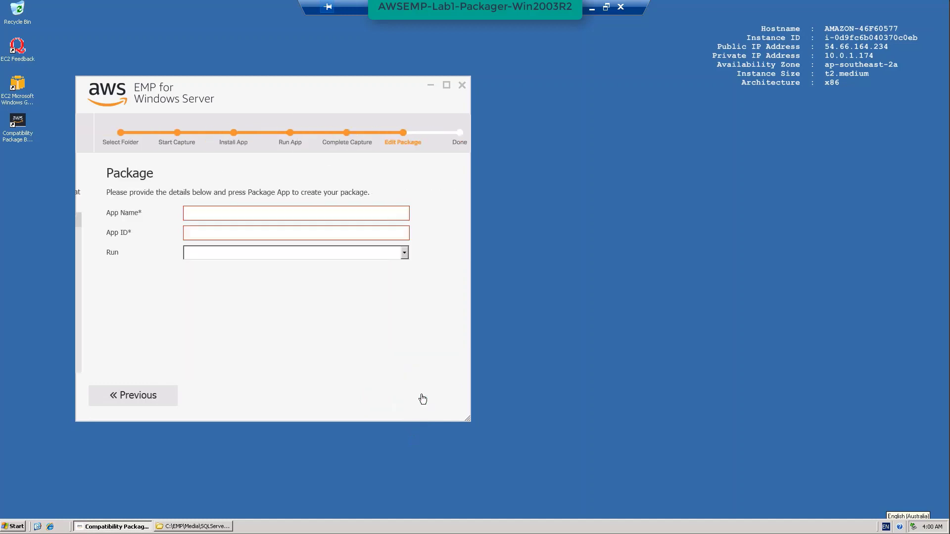
- Name the app SQL2000, keep the suggested app ID, leave the run program blank, and build the package through to the final stage
click(208, 214)
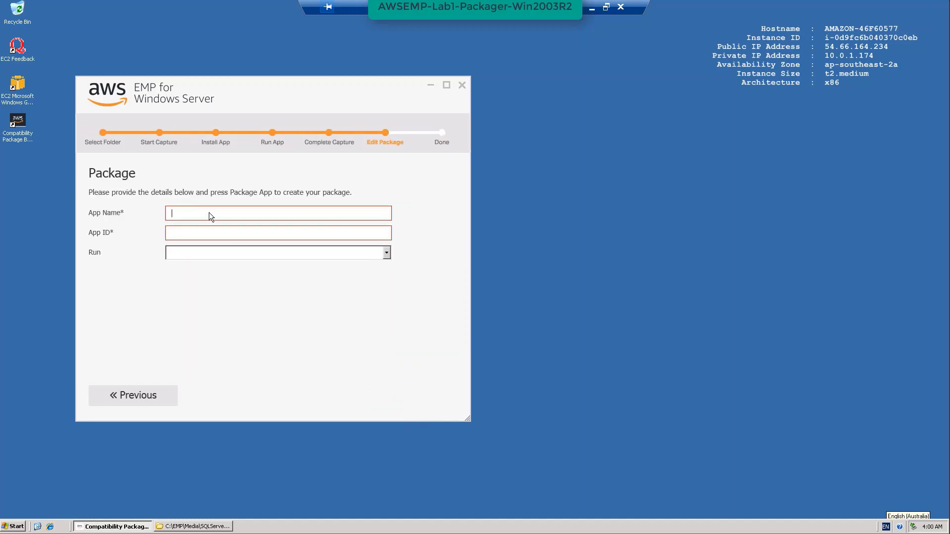
text(SQL2000)
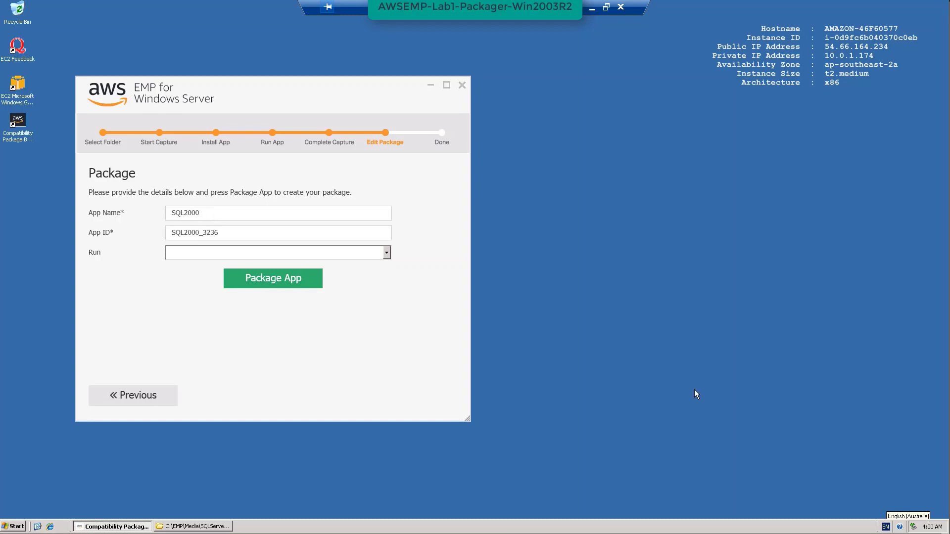
click(222, 231)
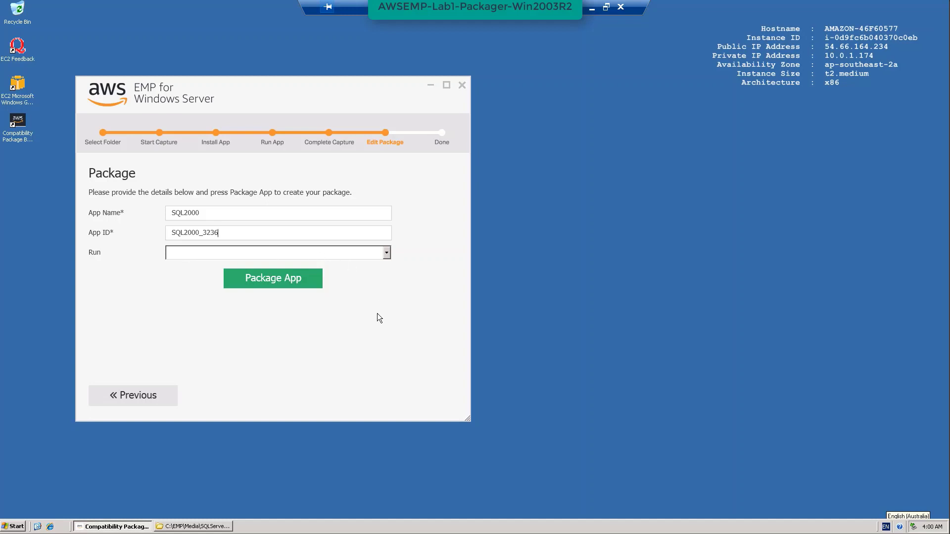
click(285, 282)
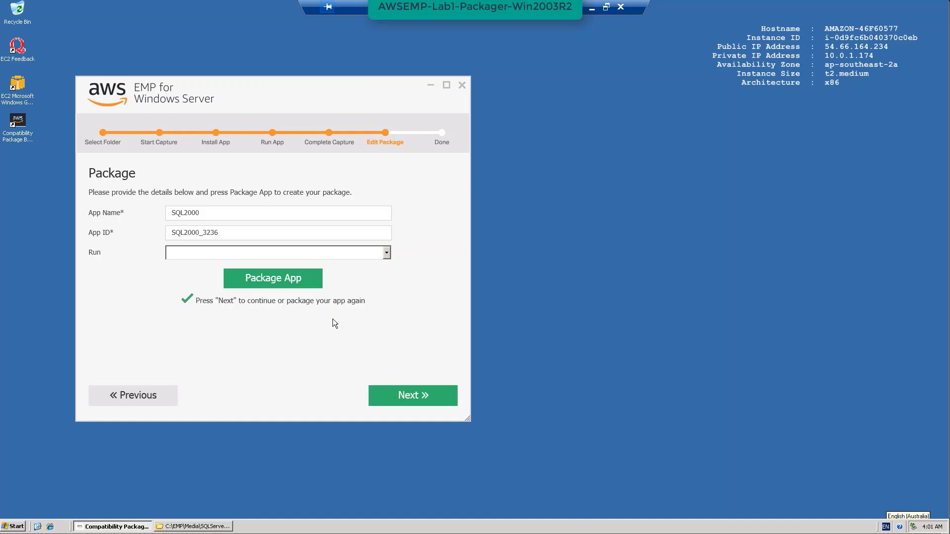
click(411, 396)
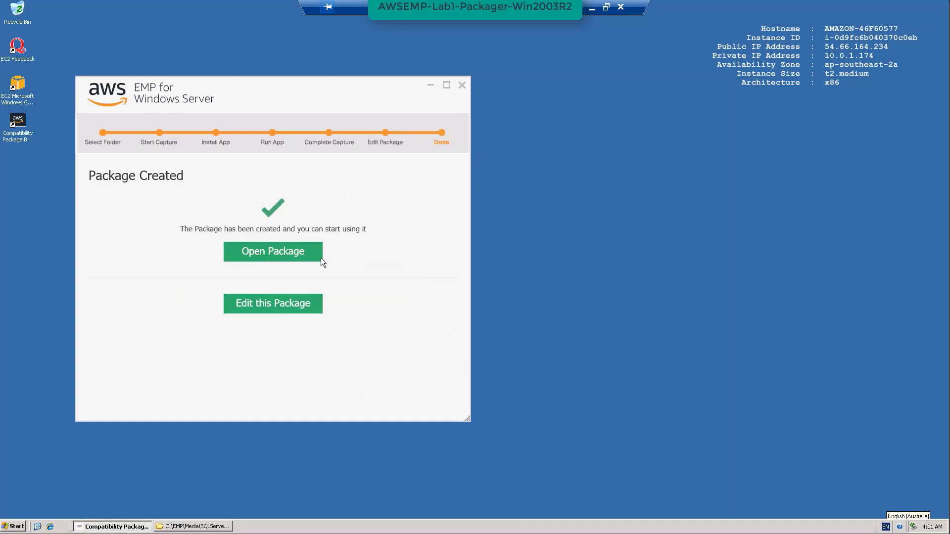
- Open the created package and go up to its parent folder C:\MyCapture, selecting the SQL2000_3236 folder there
click(280, 254)
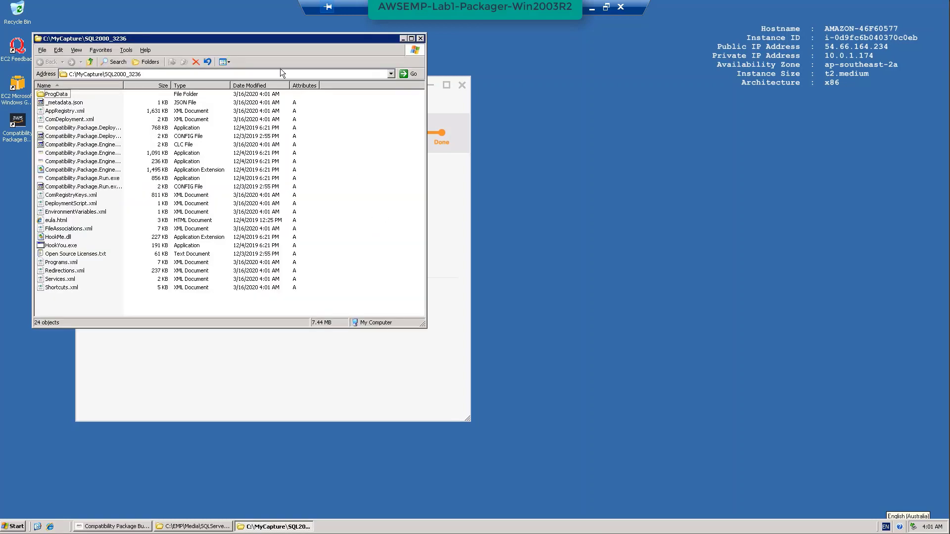
drag(266, 38, 691, 102)
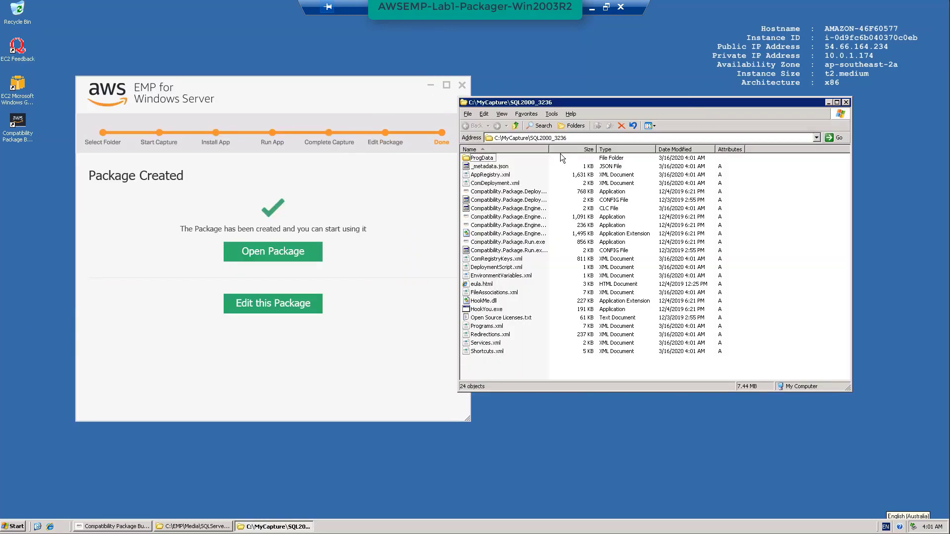
click(534, 140)
click(533, 140)
double_click(555, 139)
click(555, 140)
drag(532, 139, 624, 141)
key(BackSpace)
key(BackSpace)
key(Return)
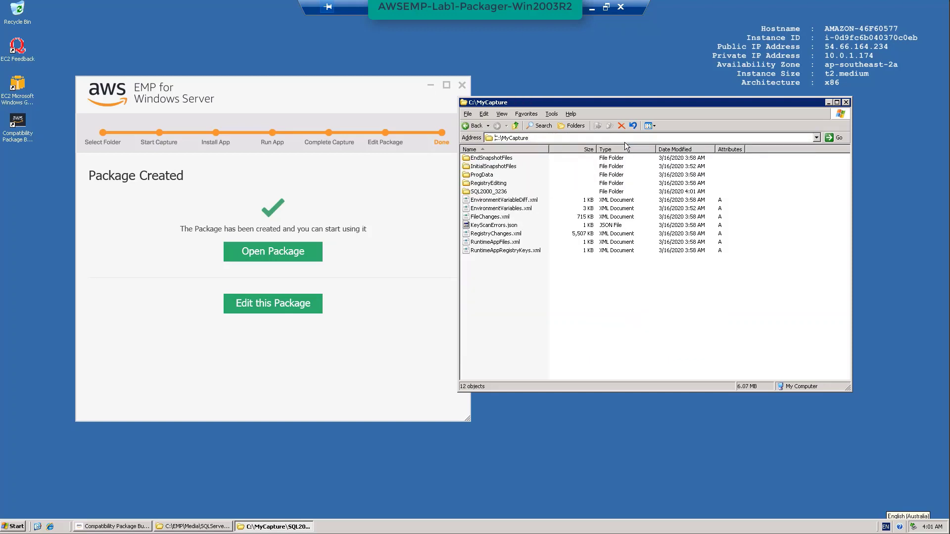
click(503, 192)
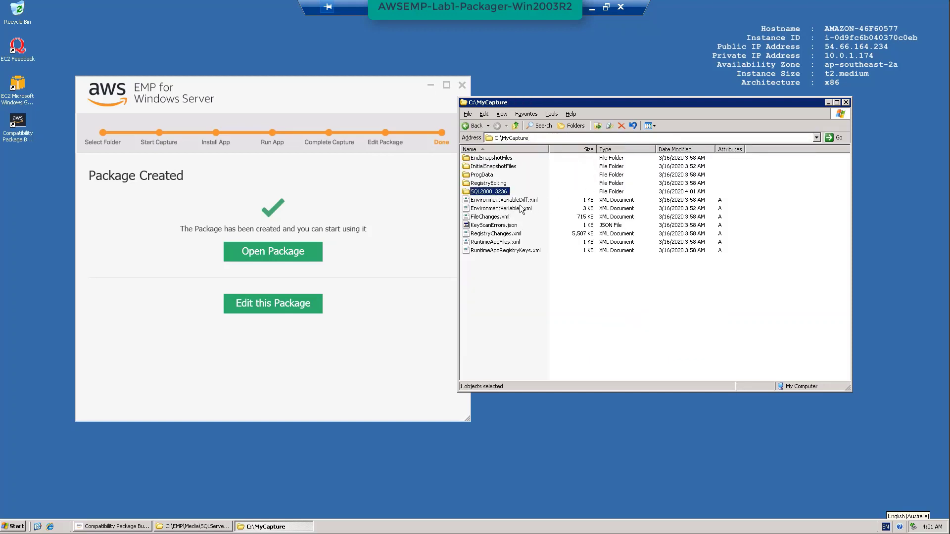
- Minimize the package builder, open the SQL2000_3236 folder and move its window towards the middle of the desktop
click(430, 85)
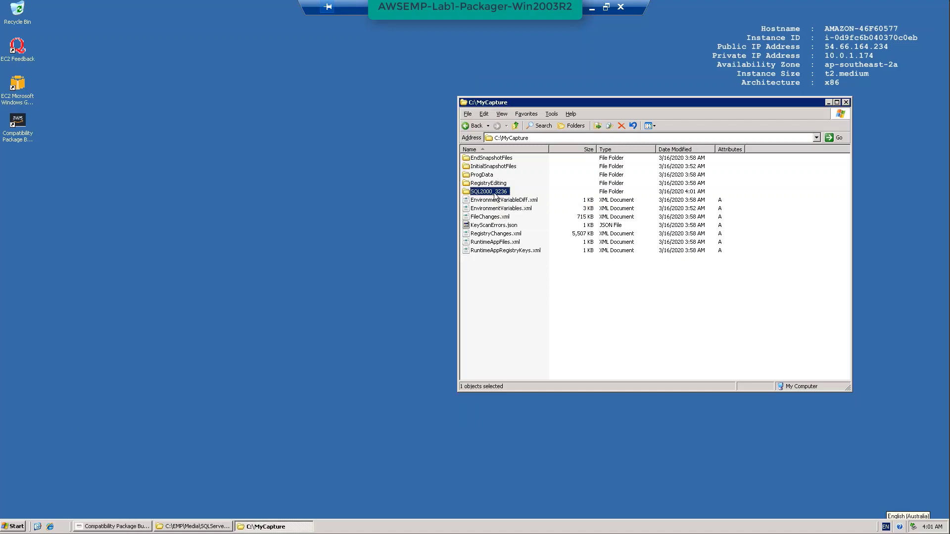
double_click(494, 193)
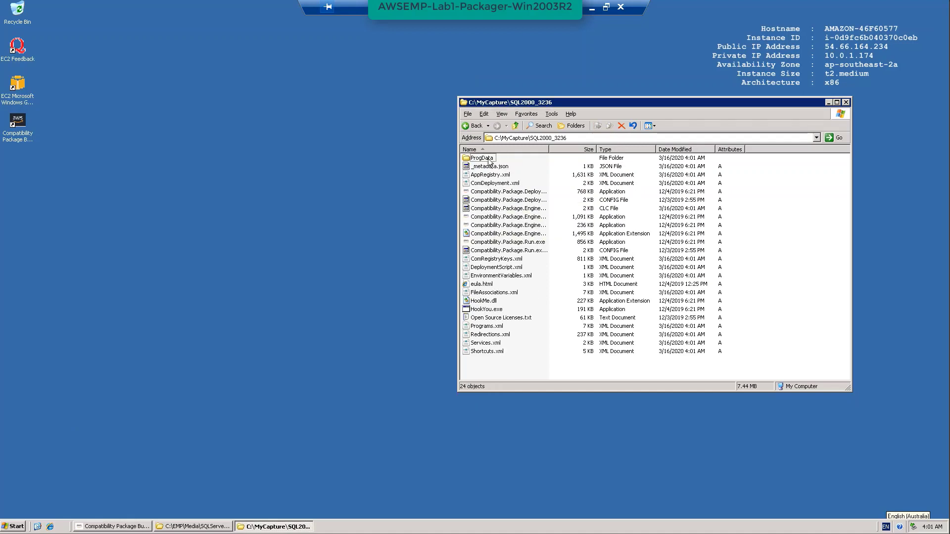
drag(568, 102, 367, 110)
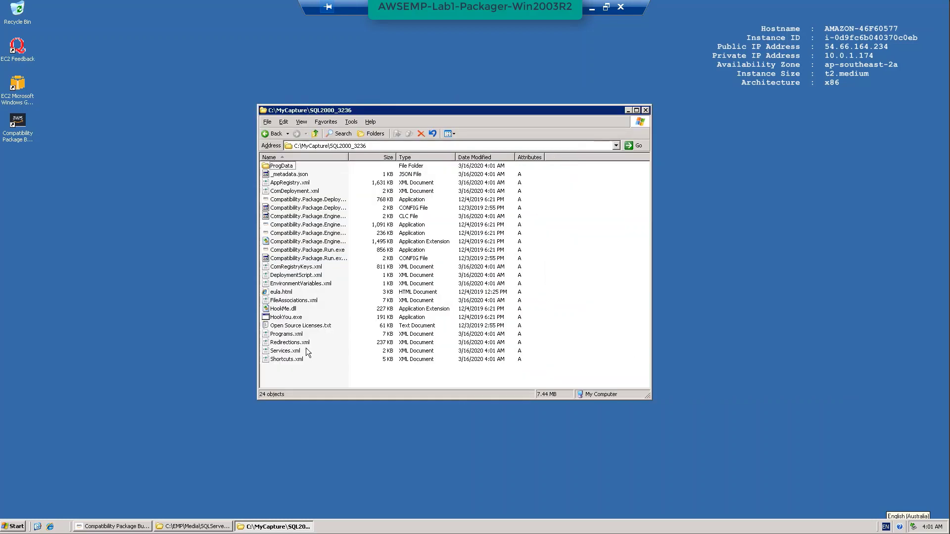
- Look through the package's ProgData folder and its Documents and Settings subfolder, ending back in ProgData
mouse_move(289, 169)
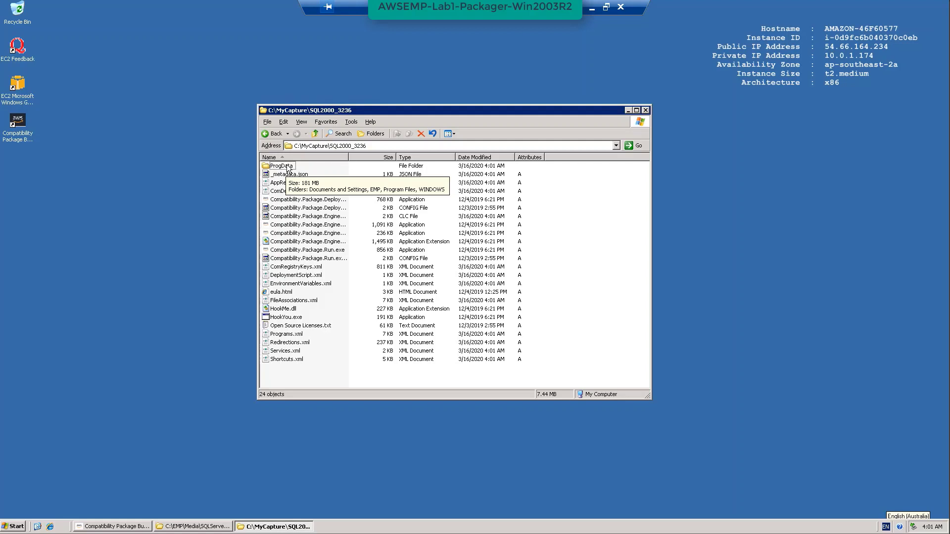
double_click(289, 167)
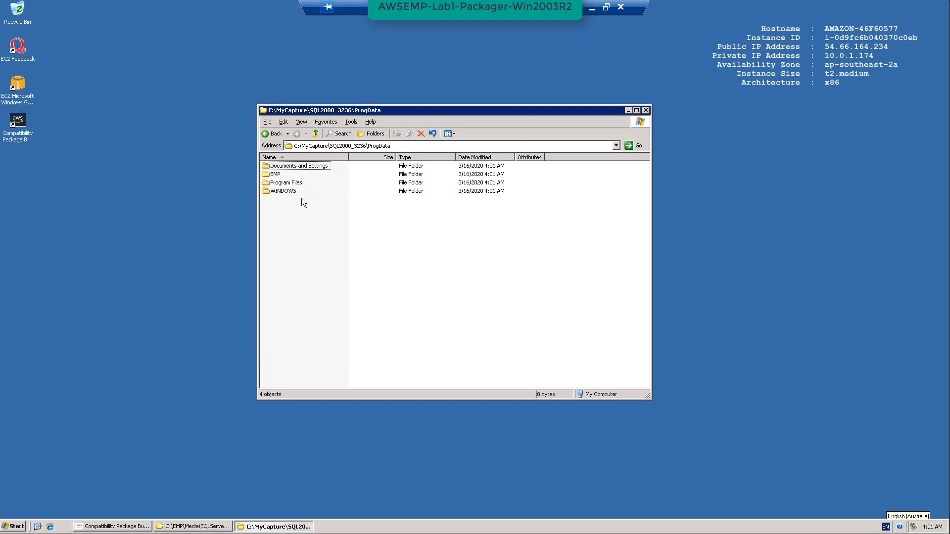
double_click(289, 167)
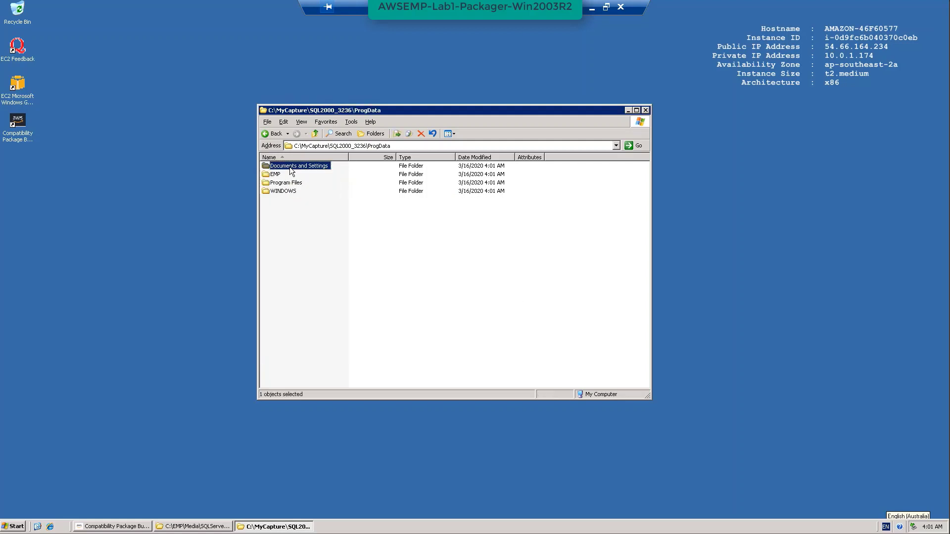
double_click(280, 170)
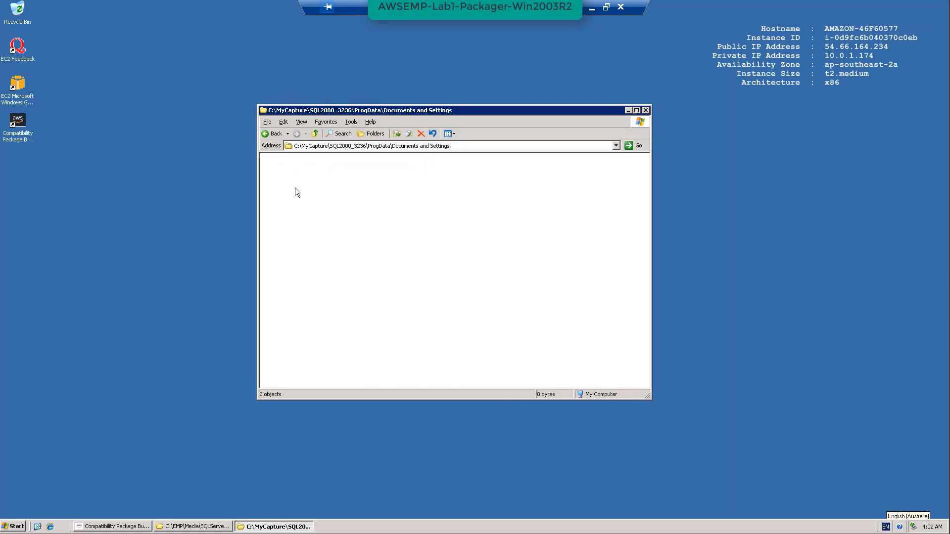
double_click(289, 168)
double_click(280, 166)
click(270, 135)
click(270, 134)
click(270, 135)
click(266, 138)
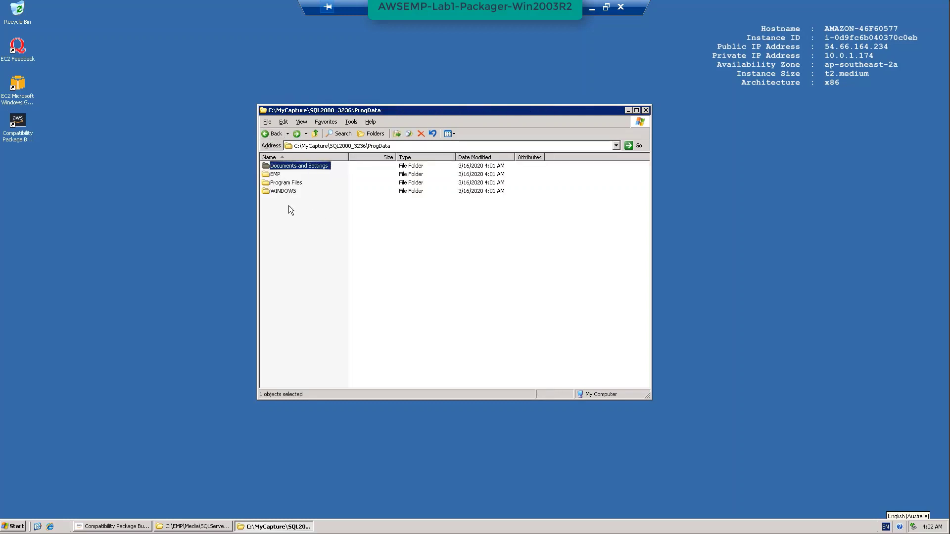
- Examine the captured SQL Server tools in Program Files\Microsoft SQL Server\80\Tools\Binn
double_click(285, 182)
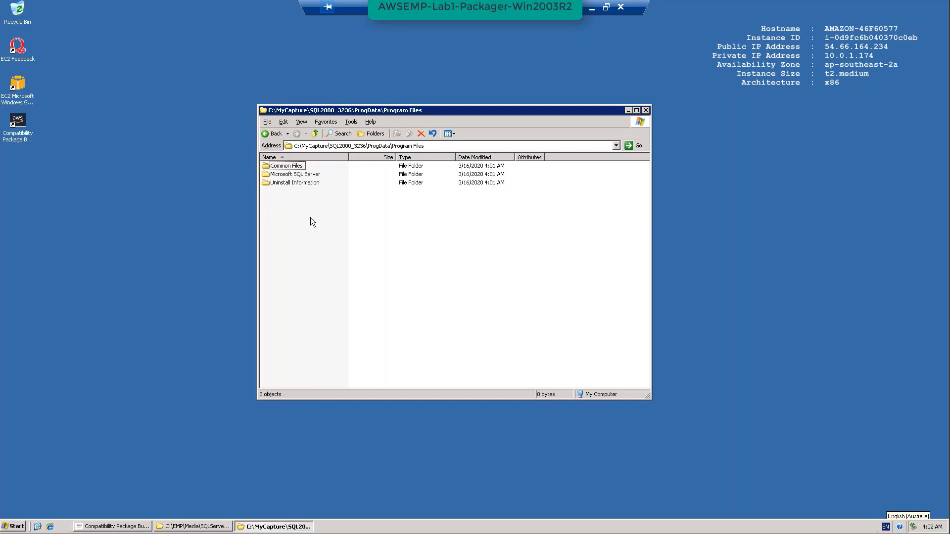
key(Down)
key(Return)
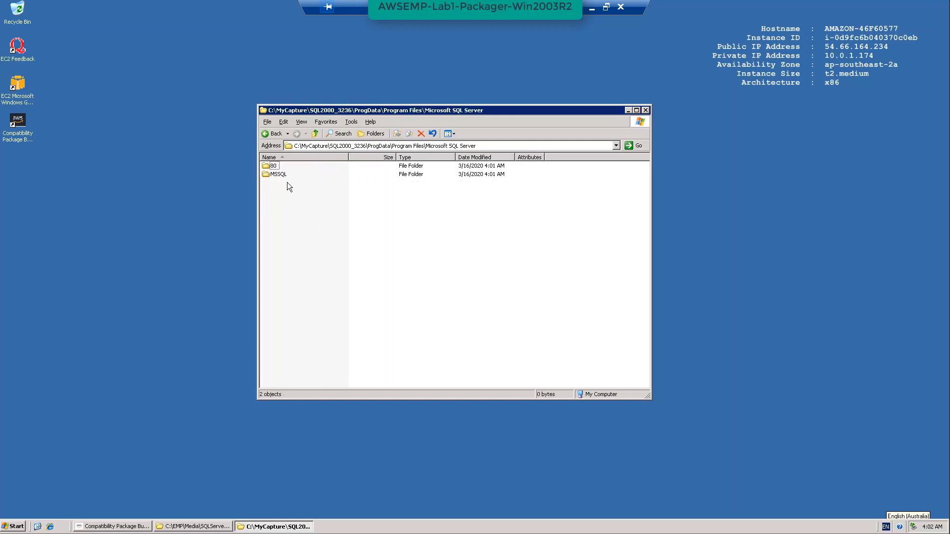
key(Return)
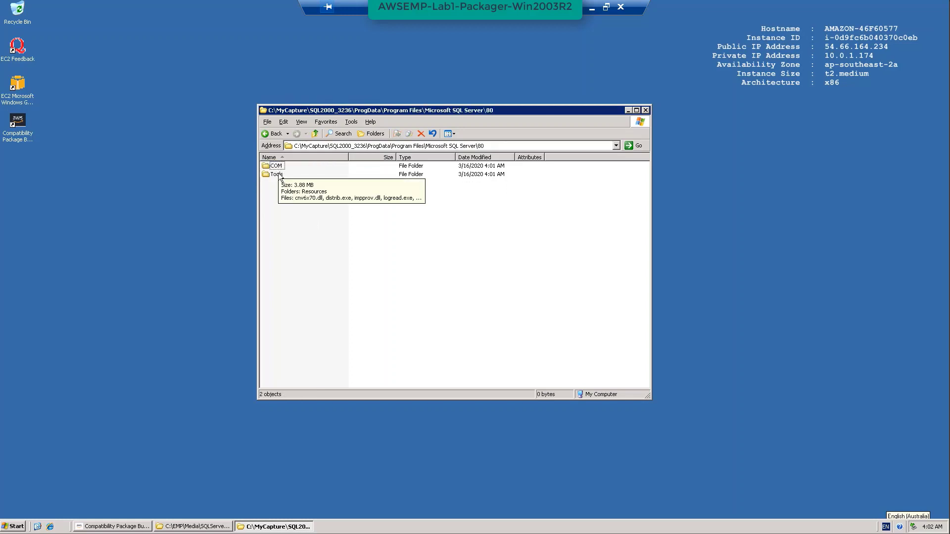
double_click(278, 169)
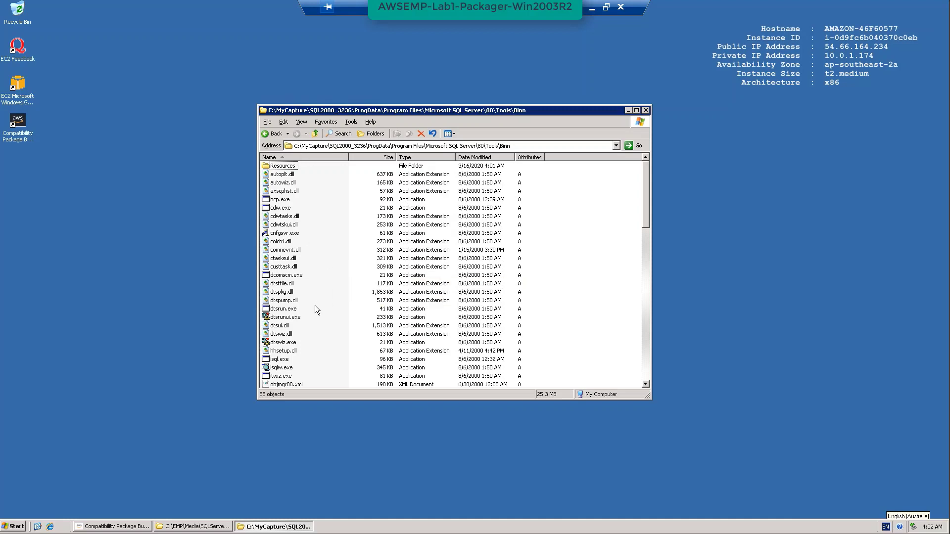
mouse_move(309, 349)
- Return to C:\MyCapture and compress the SQL2000_3236 folder into SQL2000_3236.zip with 7-Zip
click(275, 134)
click(275, 134)
click(275, 134)
click(275, 134)
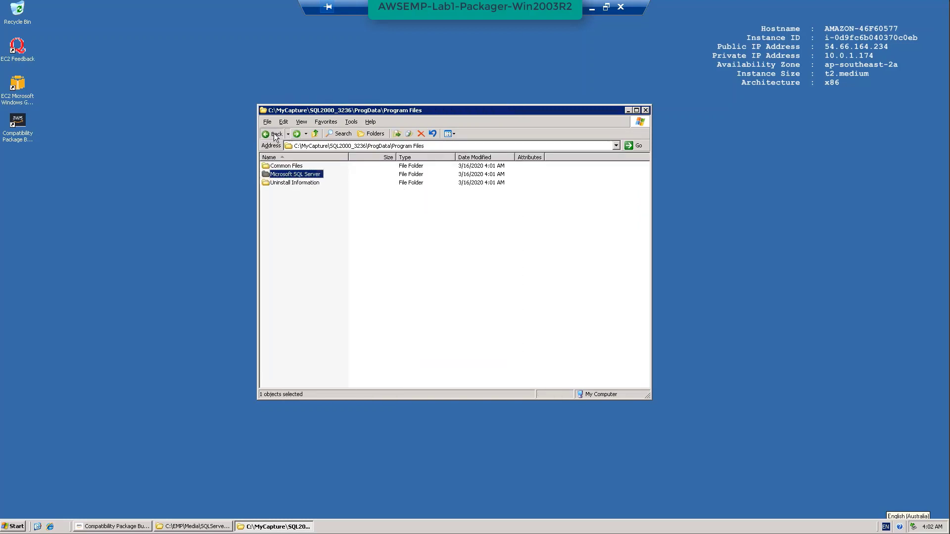
click(275, 134)
click(275, 134)
click(275, 134)
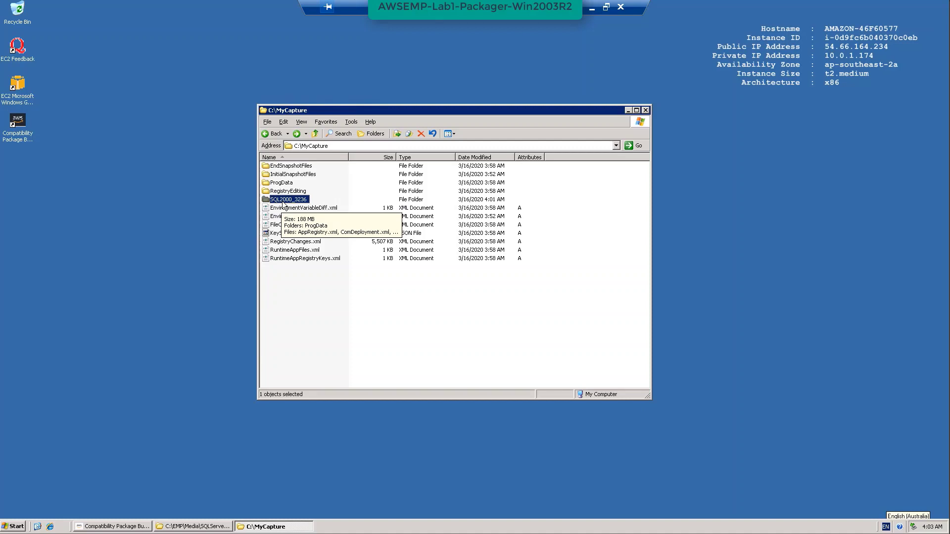
right_click(284, 203)
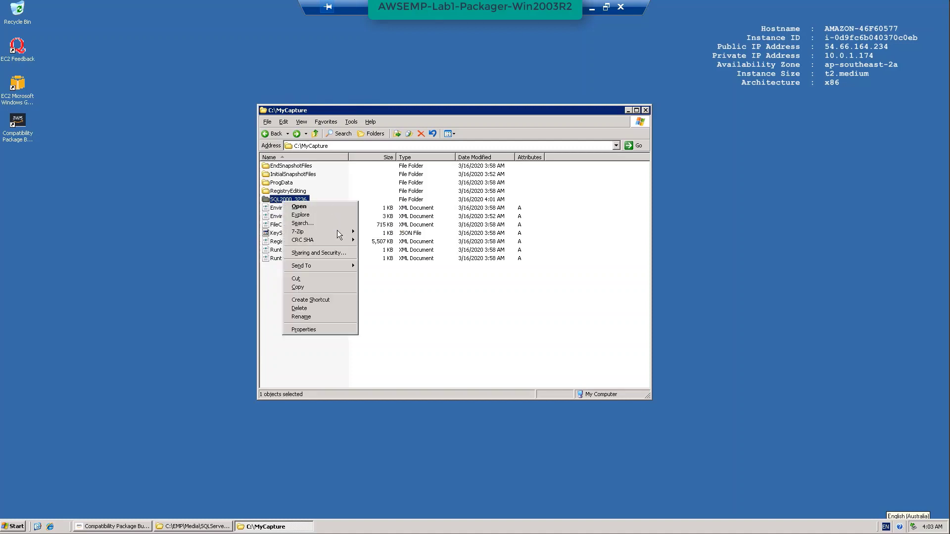
mouse_move(336, 232)
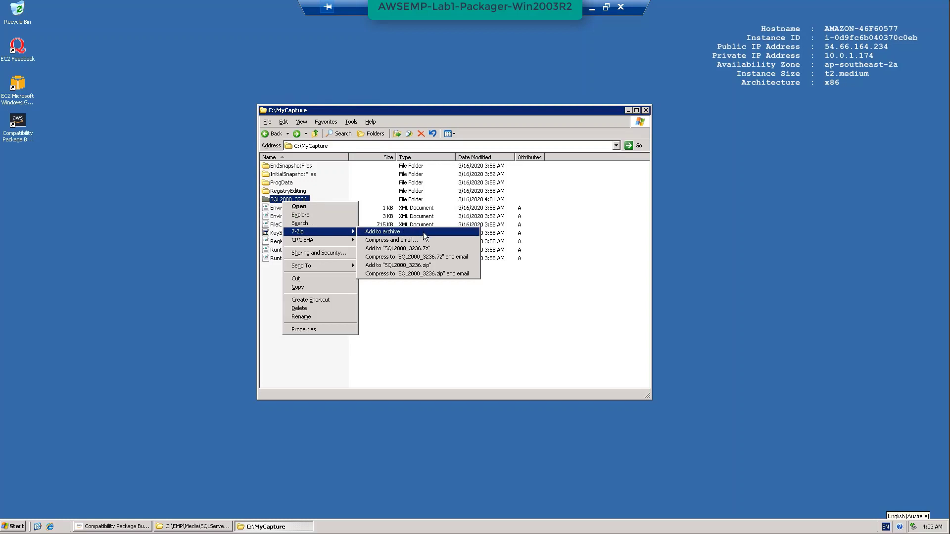
click(434, 265)
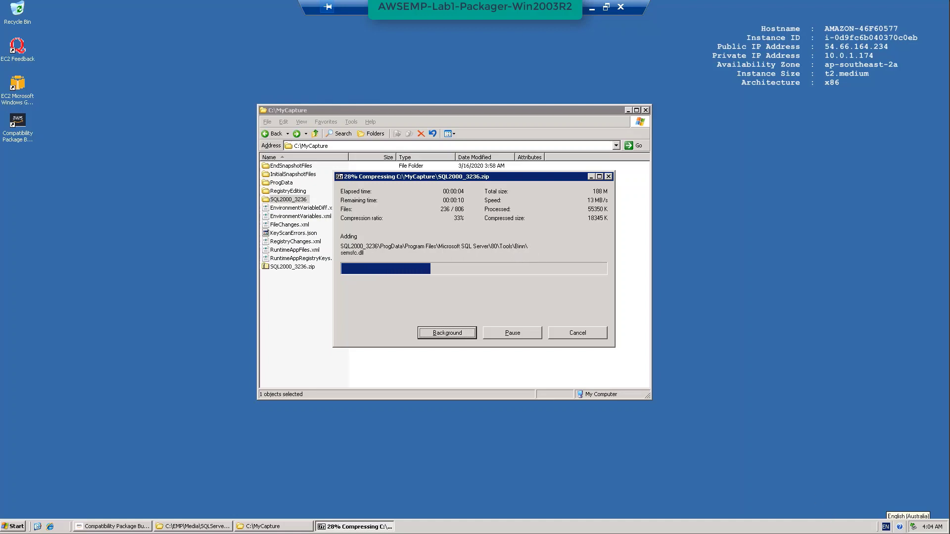
click(301, 267)
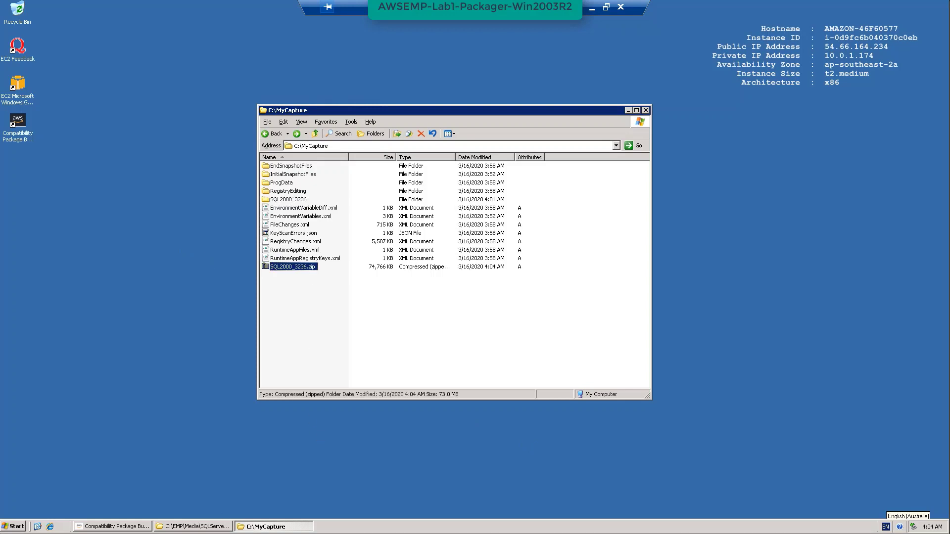
click(368, 341)
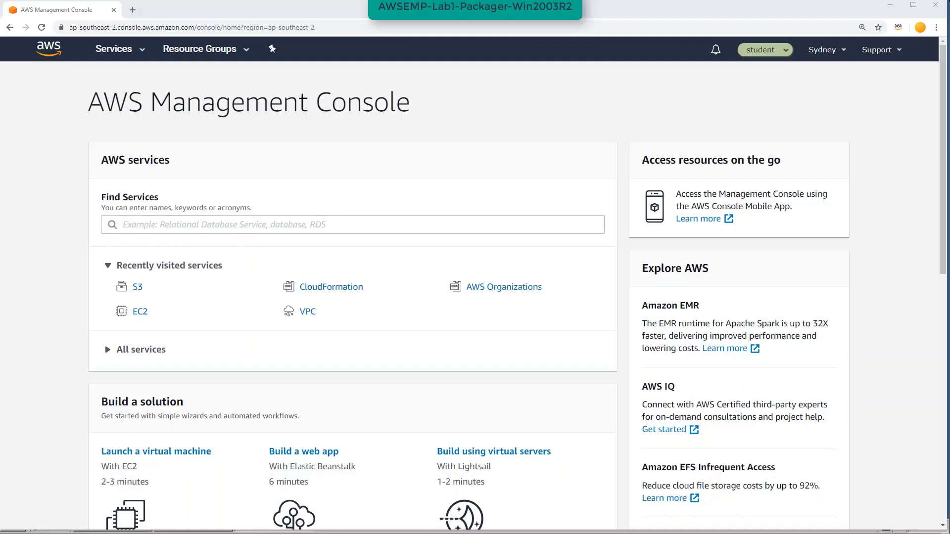
- Open S3 and start a new bucket named my-emp-content in the Asia Pacific (Sydney) region
click(140, 287)
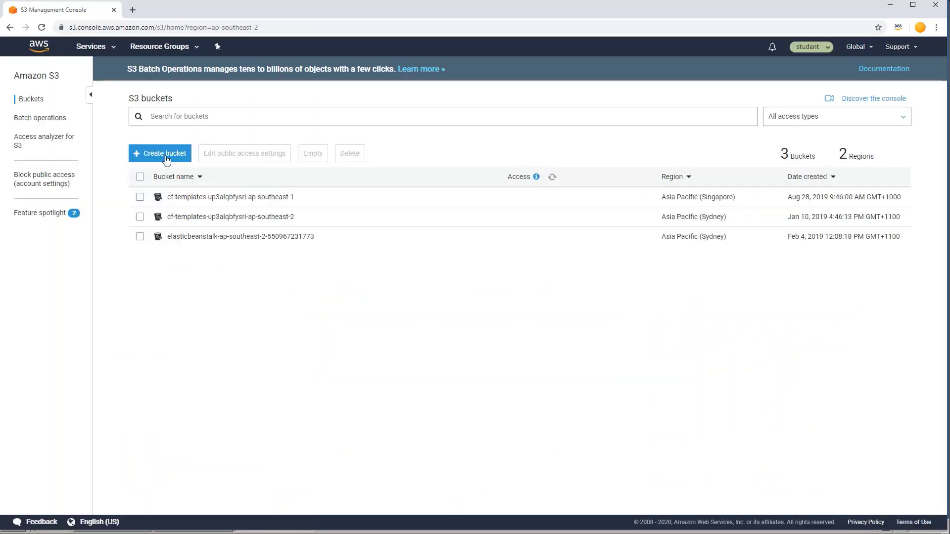
click(160, 153)
text(my-emp-)
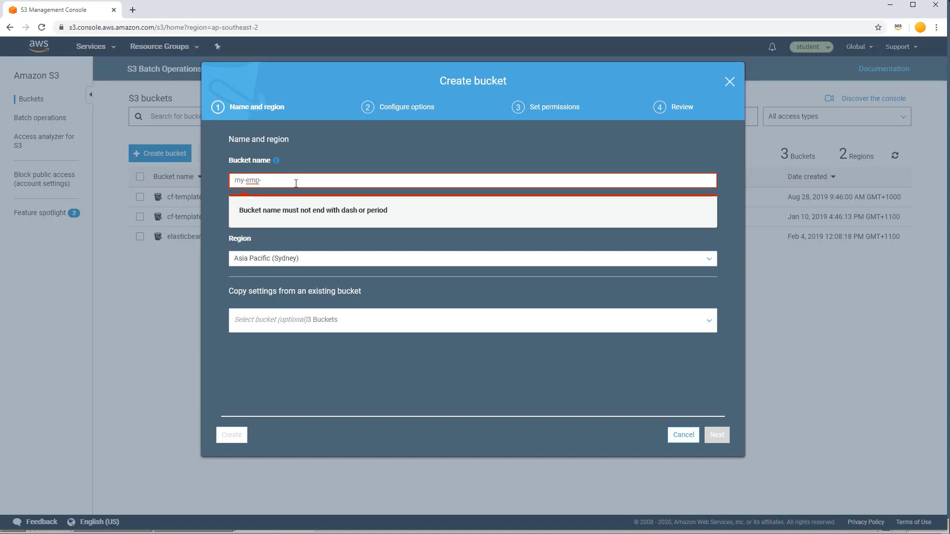
click(875, 533)
click(325, 181)
text(content)
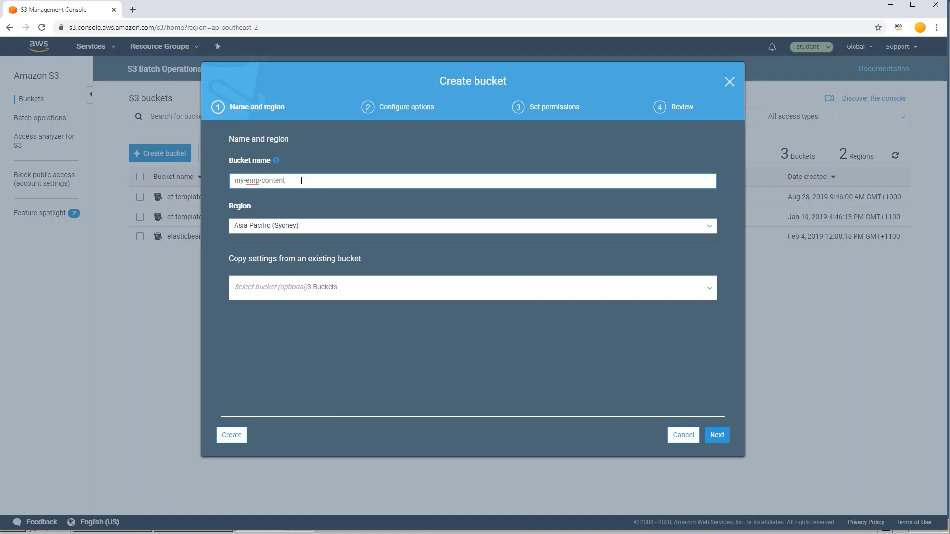
- Keep the default options and block all public access, and create the bucket
click(716, 435)
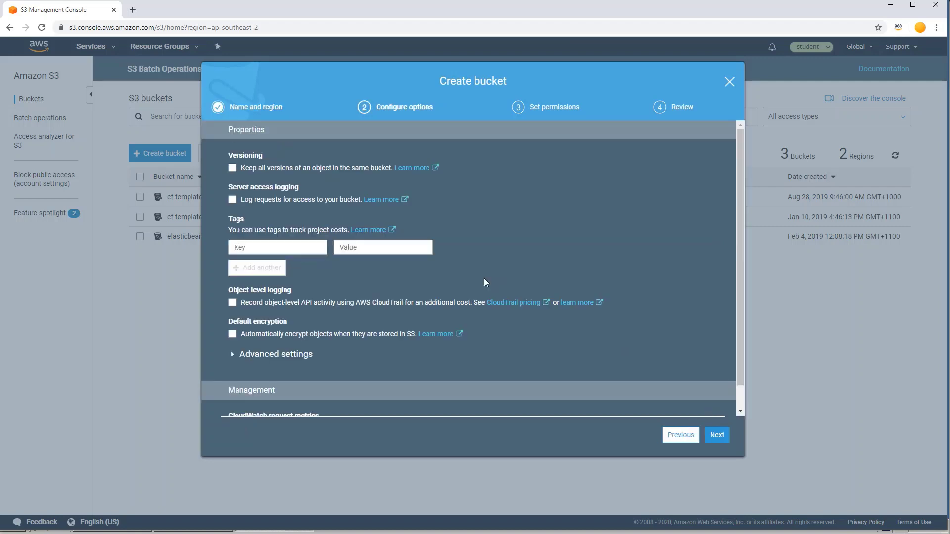
click(713, 439)
click(716, 439)
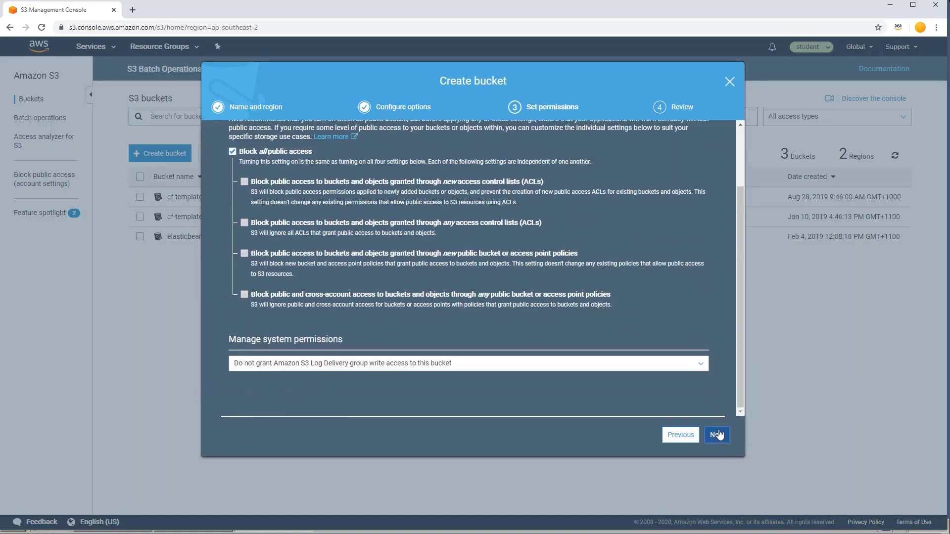
click(725, 446)
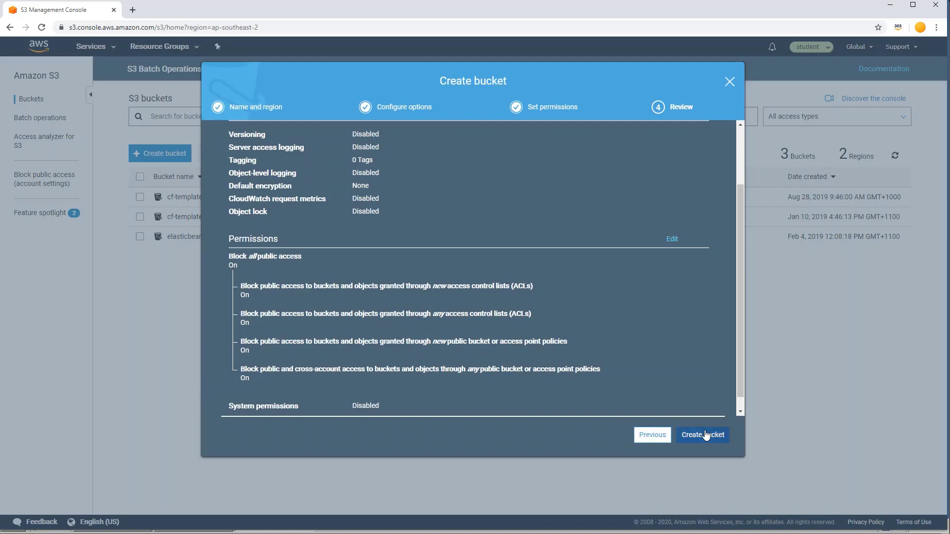
click(707, 435)
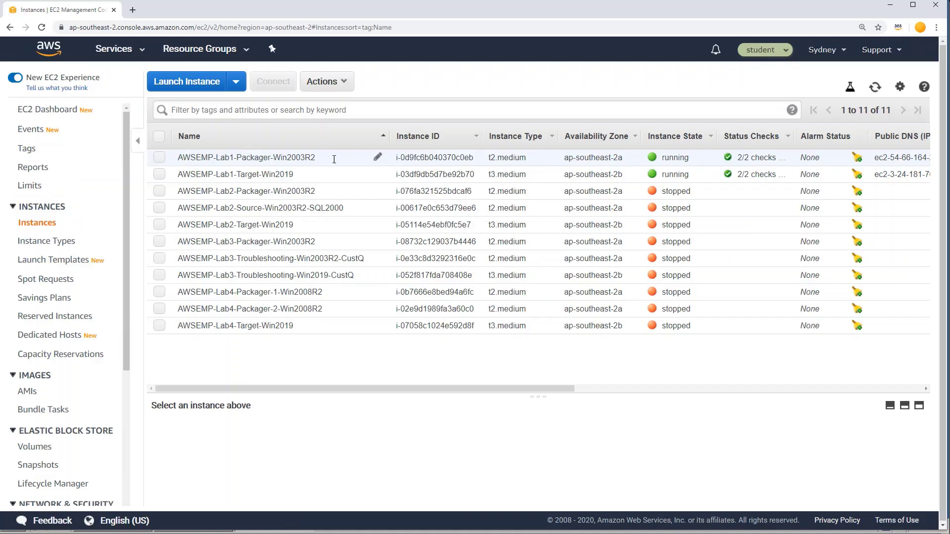
- Check the IAM role of the Lab1 packager and target instances, and examine the policies attached to AWSEMP-DevMachine-Role
drag(538, 397, 539, 307)
scroll(781, 398, down, 1)
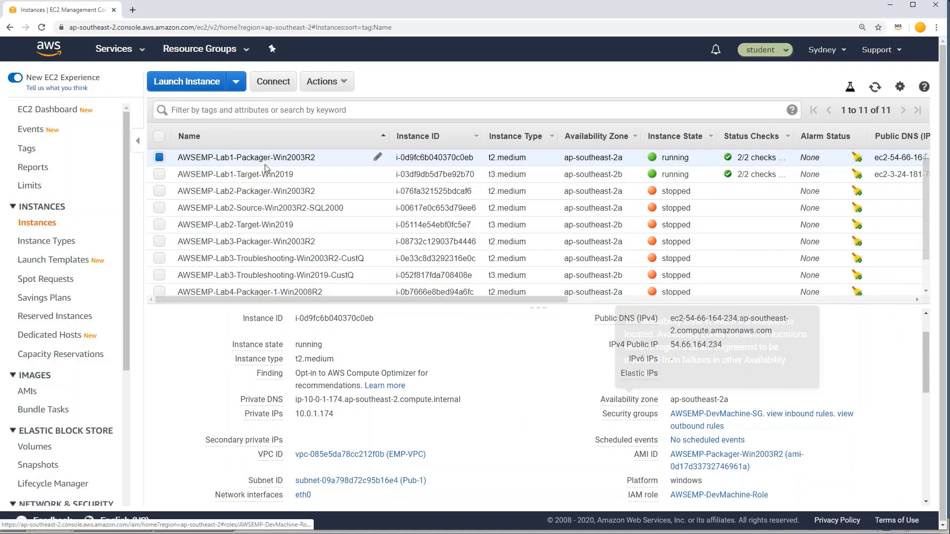
click(298, 180)
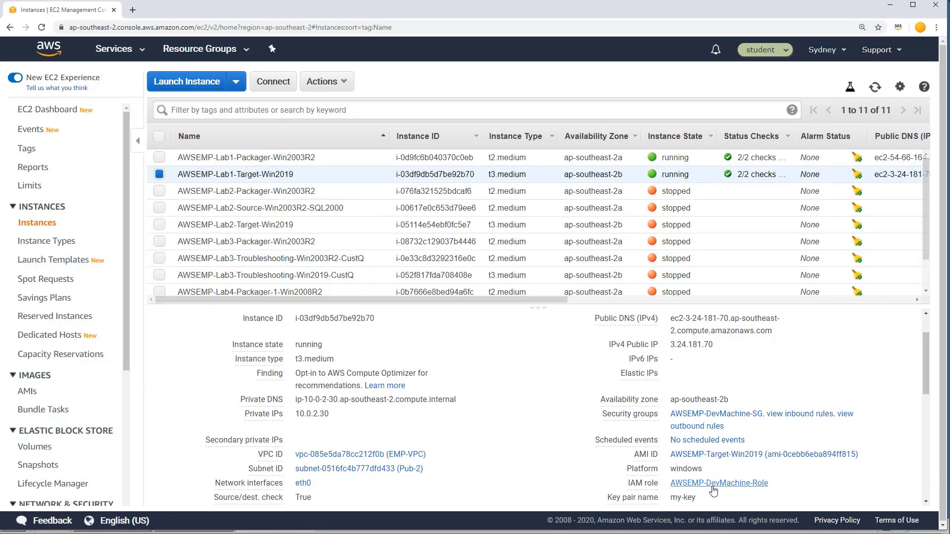
right_click(765, 484)
click(801, 490)
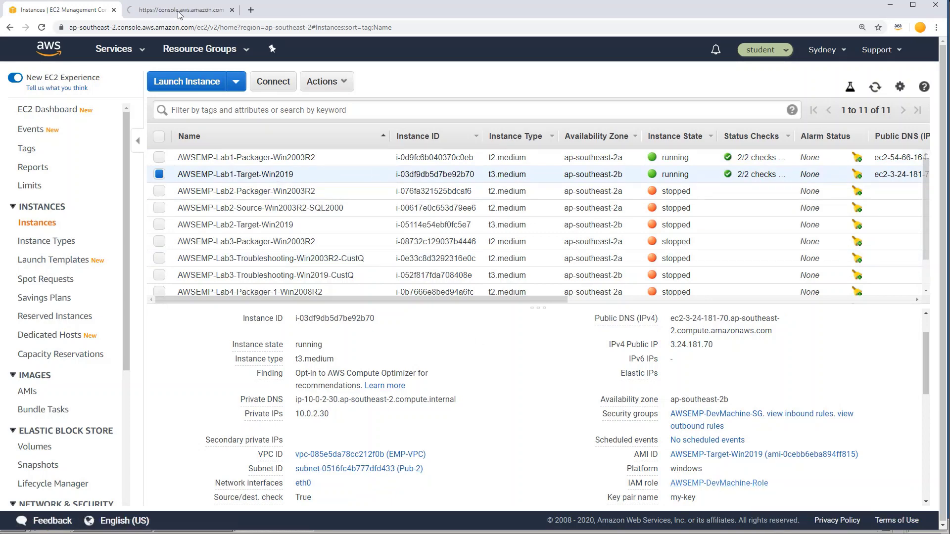
click(181, 10)
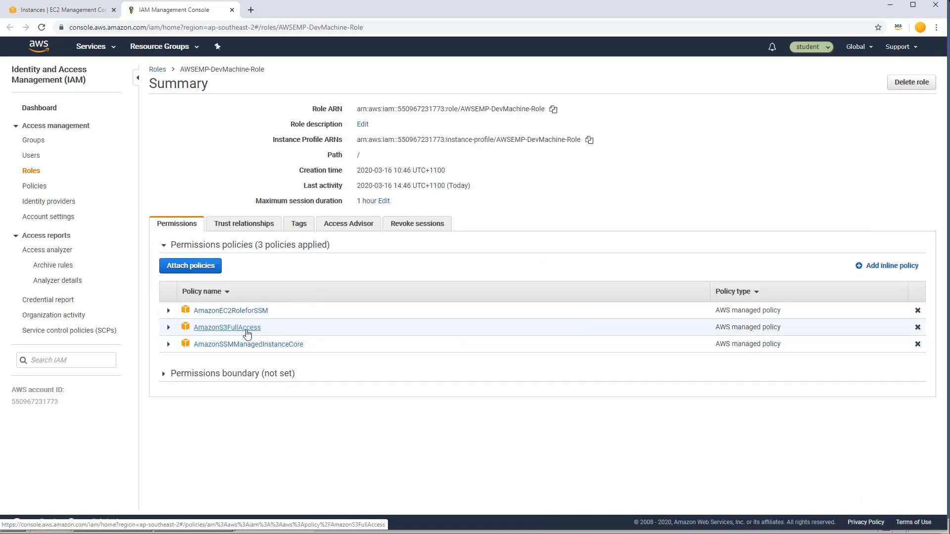
- Switch to the Lab1 Windows 2003 R2 packager machine and launch Windows PowerShell for AWS
key(alt+Tab)
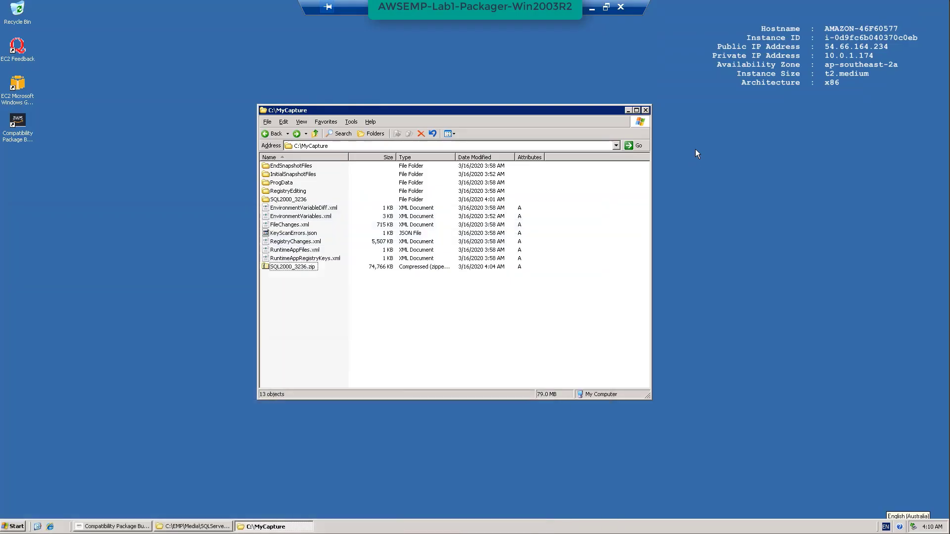
click(695, 154)
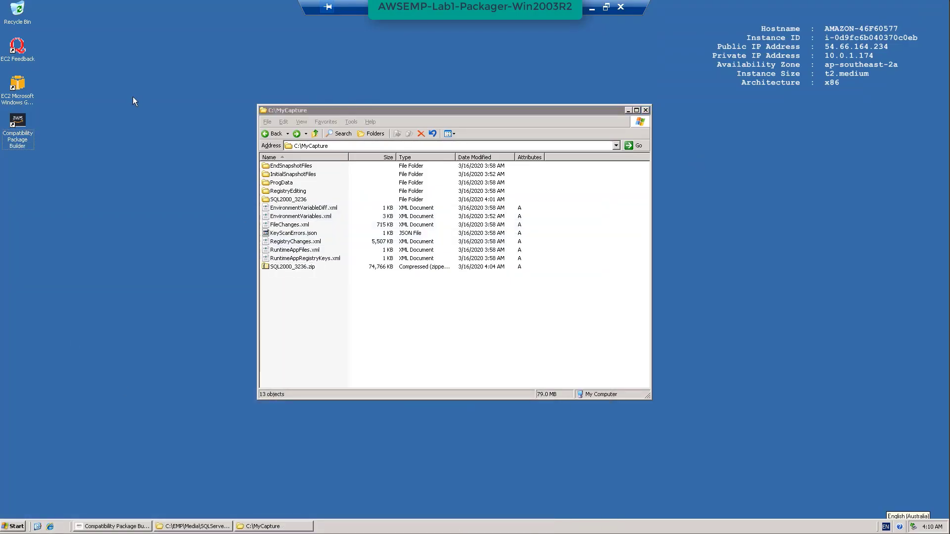
click(8, 529)
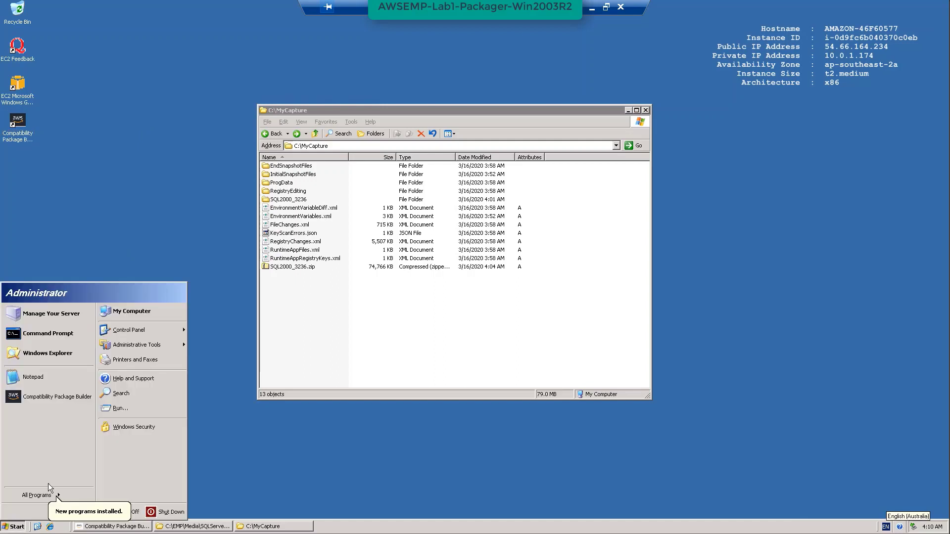
click(45, 497)
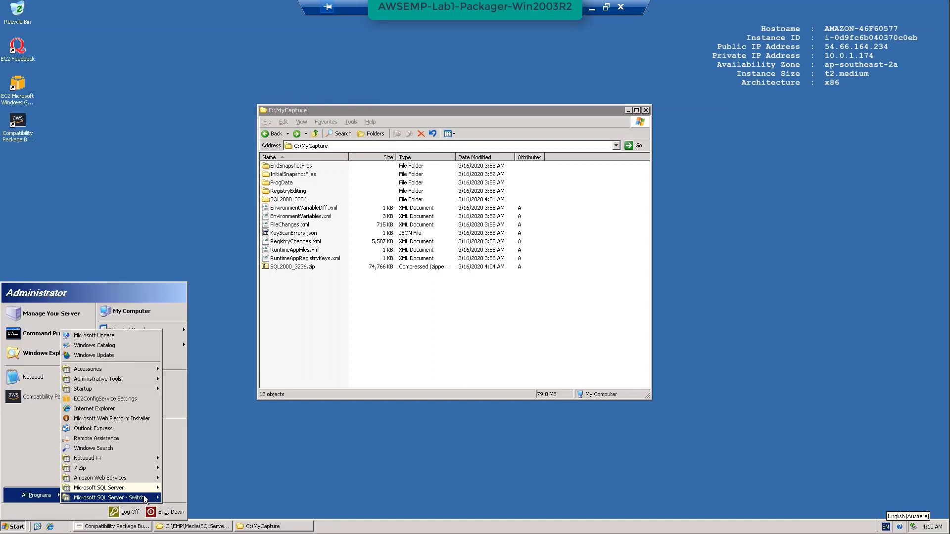
mouse_move(104, 477)
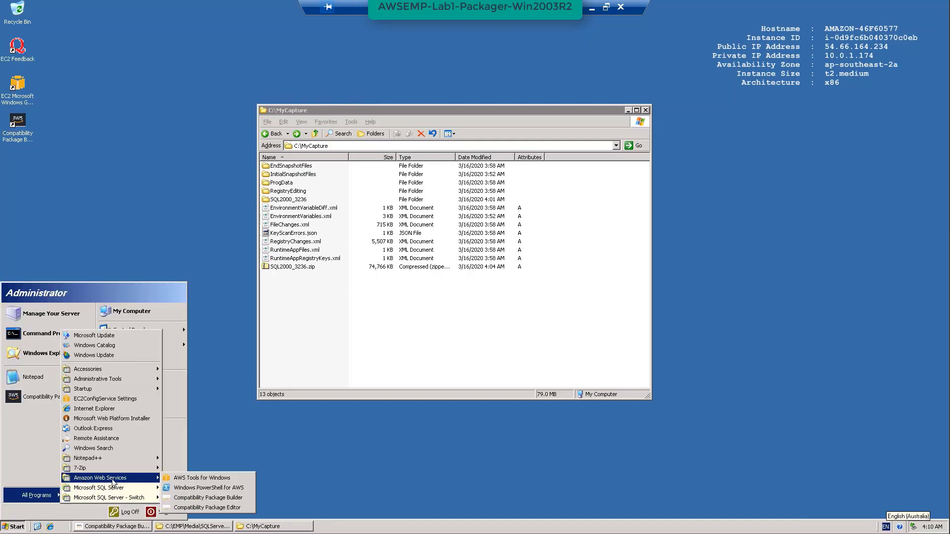
click(204, 488)
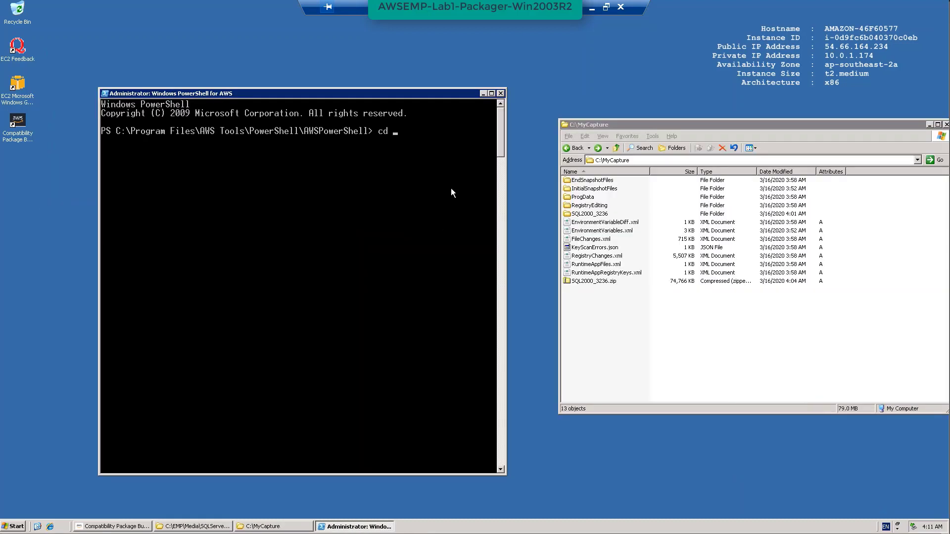
- Change the PowerShell working directory to C:\MyCapture and clear the console
text(cd )
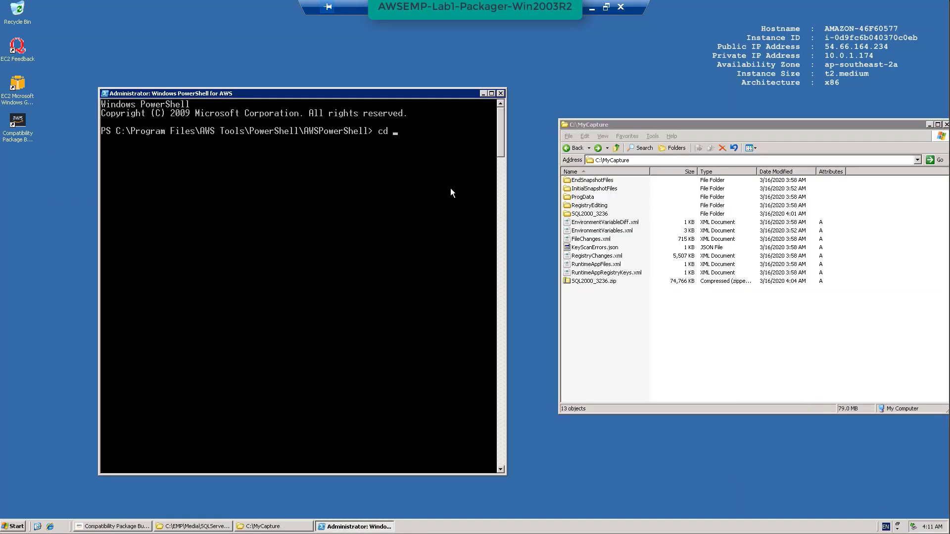
text(c:\)
key(Return)
text(cd)
right_click(278, 201)
click(307, 225)
key(Return)
key(Return)
text(cls)
key(Return)
key(Return)
key(Return)
key(Return)
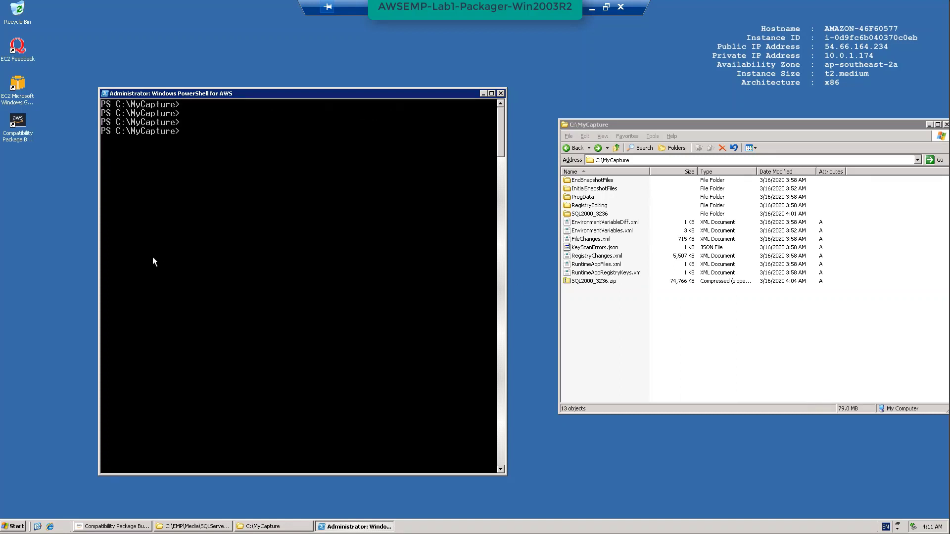
- Upload SQL2000_3236.zip to the my-emp-content bucket with Write-S3Object under key SQL2000_3236.zip, and check the bucket's contents in the S3 console
text(Write-S3Object -File .\SQL200)
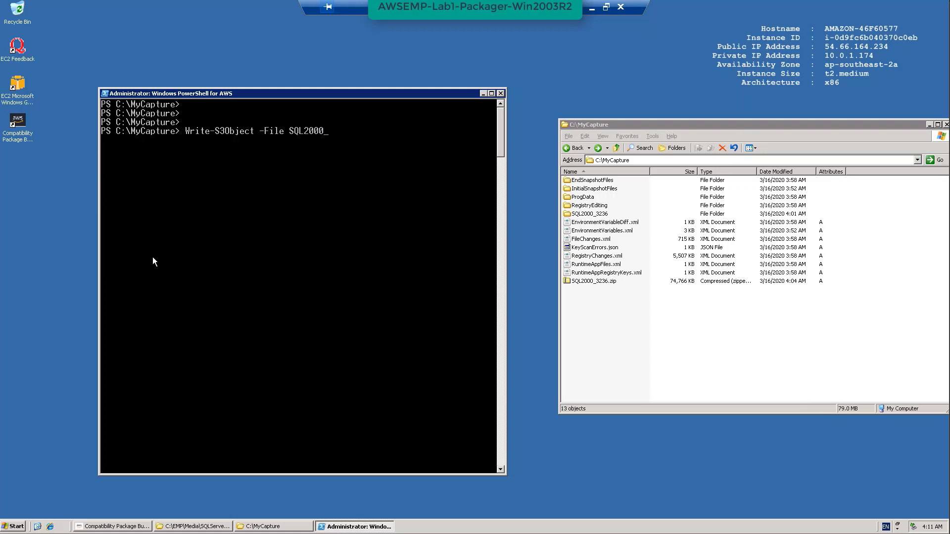
text(0_3)
key(Tab)
key(Tab)
text(-Key SQL2000)
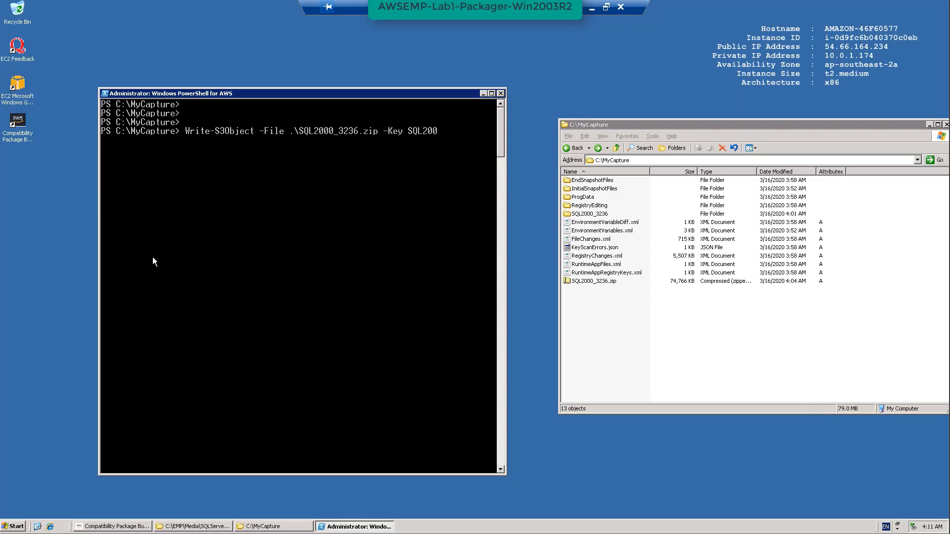
text(_3236.zip -BucketName my-emp-content)
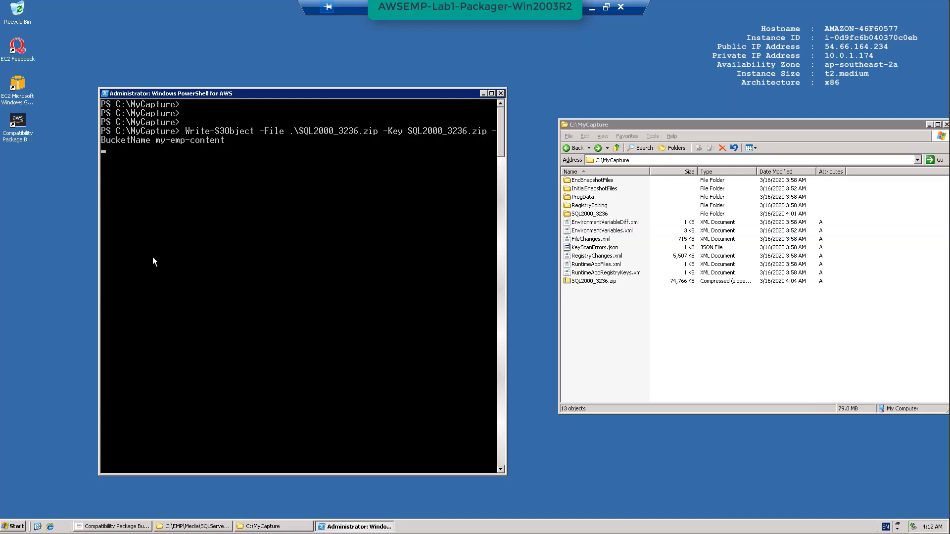
key(Return)
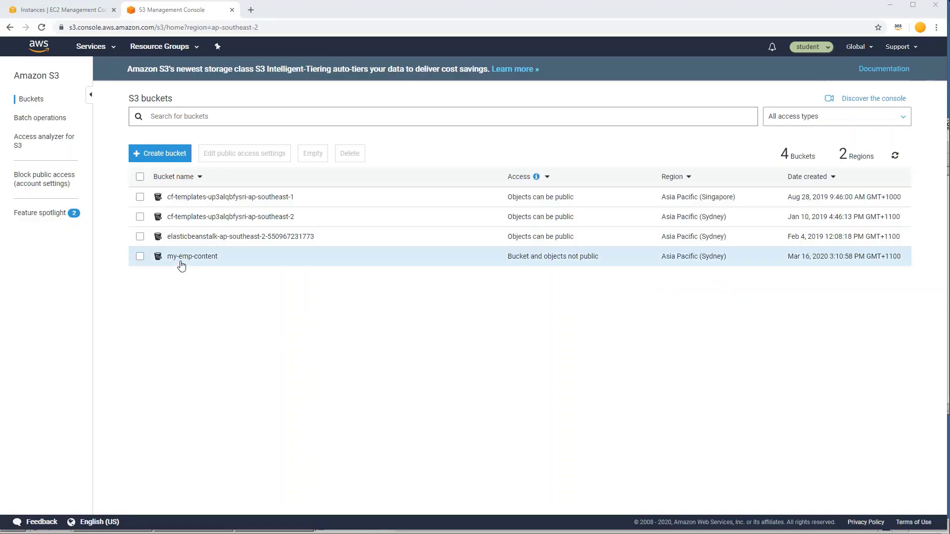
click(187, 258)
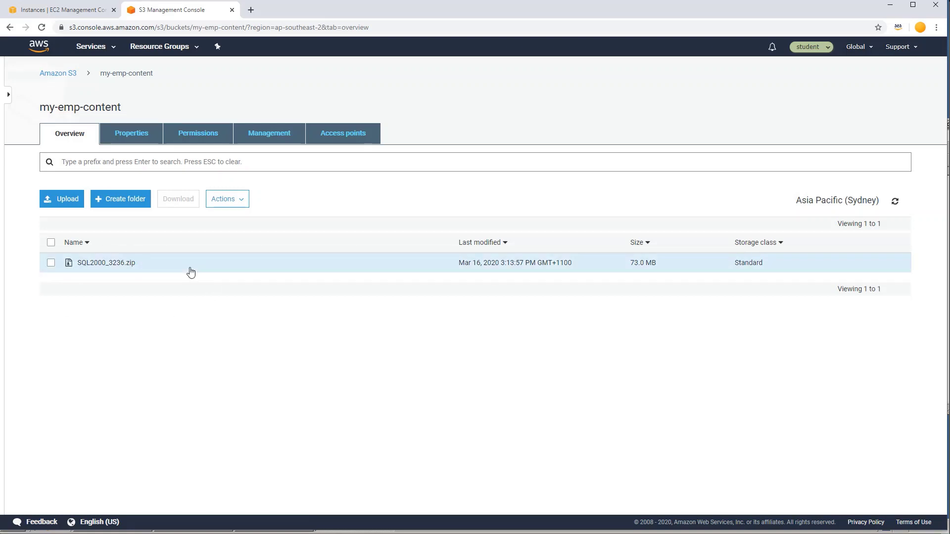
- Switch to the Windows Server 2019 target machine, launch Windows PowerShell for AWS and minimize the Temp folder window
click(890, 7)
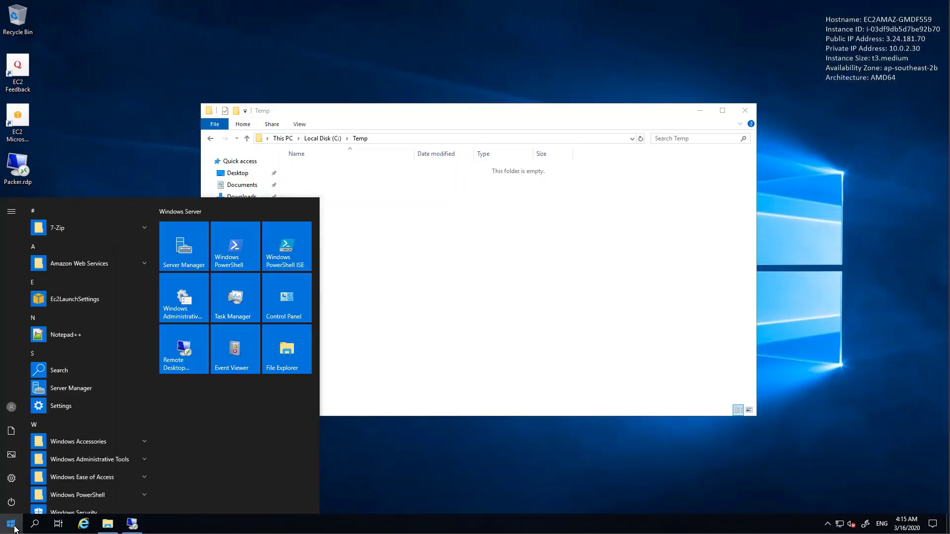
scroll(141, 438, down, 2)
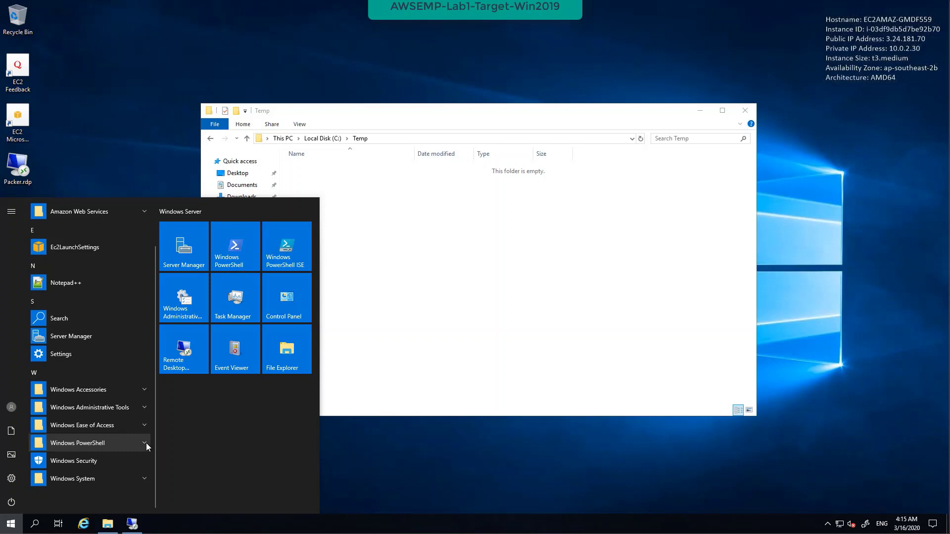
click(146, 212)
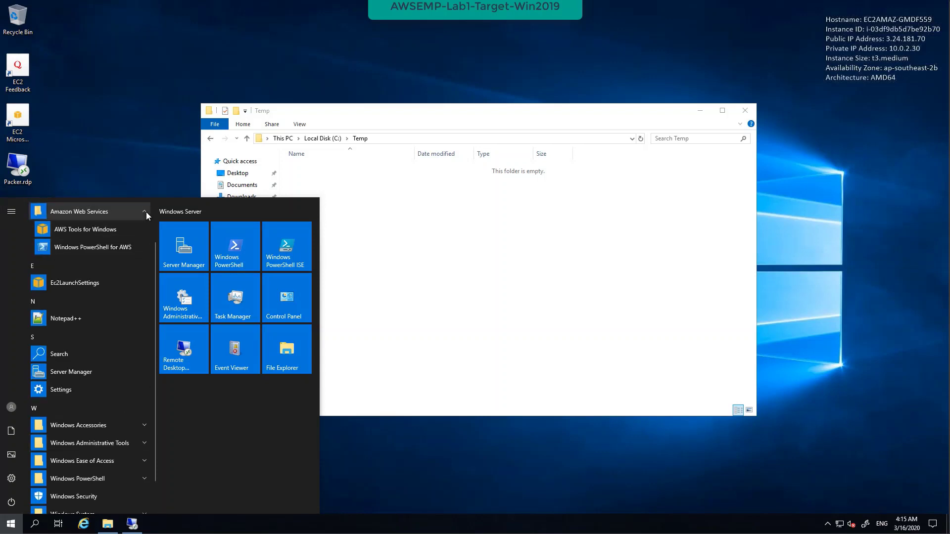
click(117, 250)
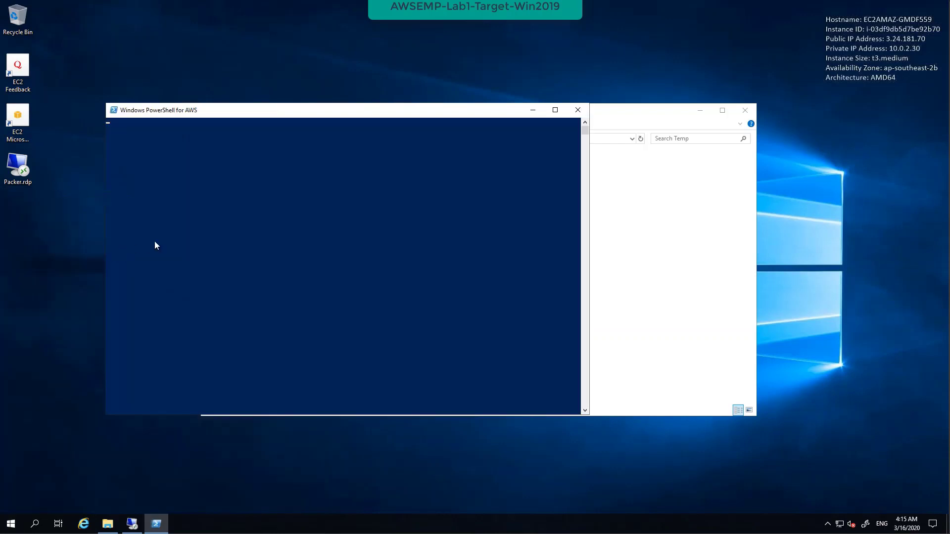
click(699, 112)
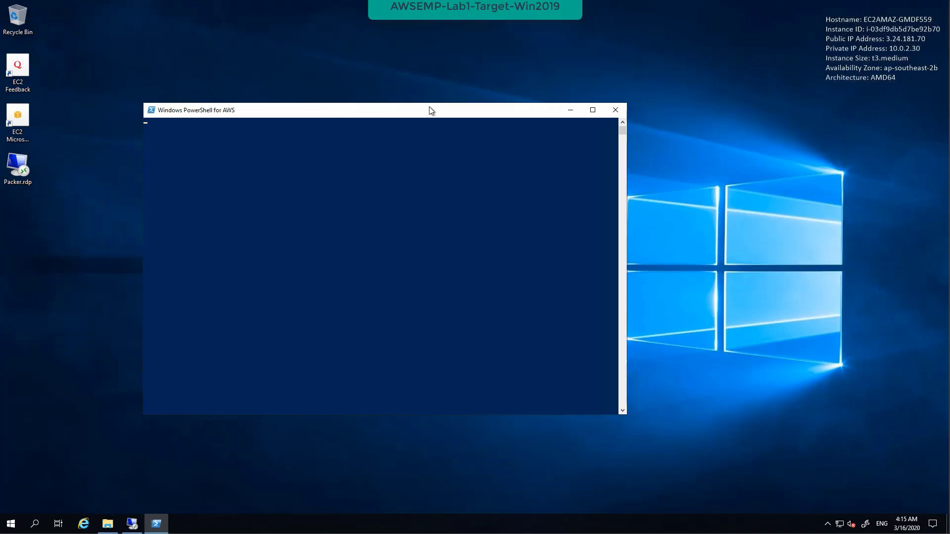
- Download key SQL2000_3236.zip from the my-emp-content bucket to file SQL2000_3236.zip in C:\Temp with Read-S3Object
text(Read-S3Object -bu)
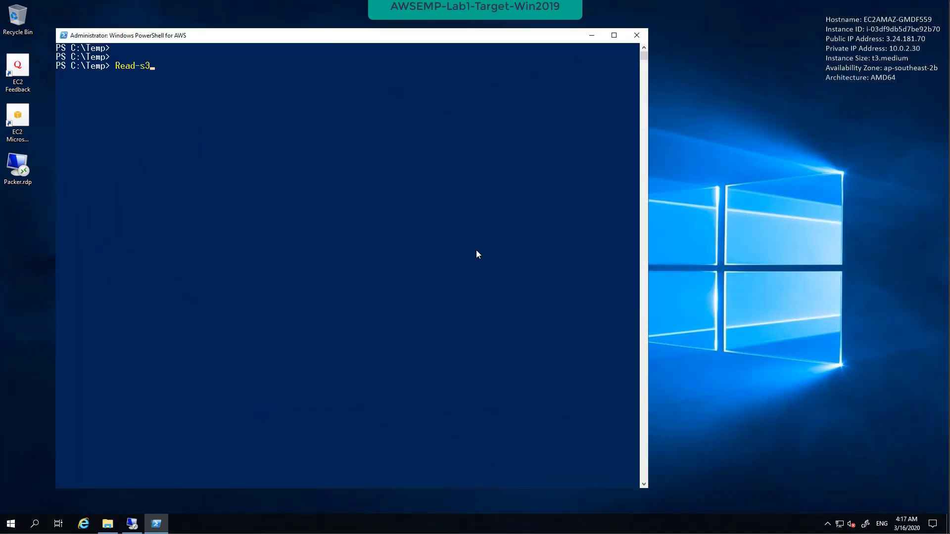
key(Tab)
text(my-emp-content -key SQL2000)
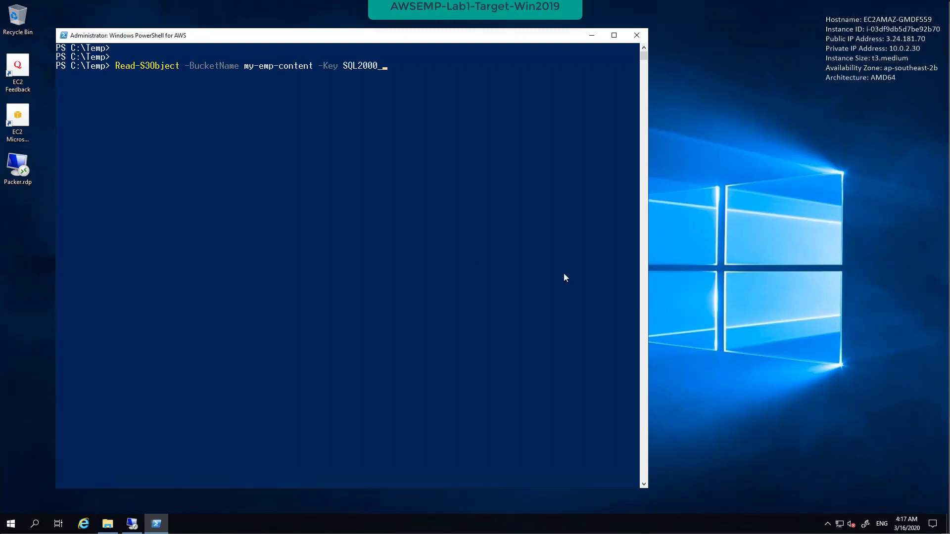
text(_32)
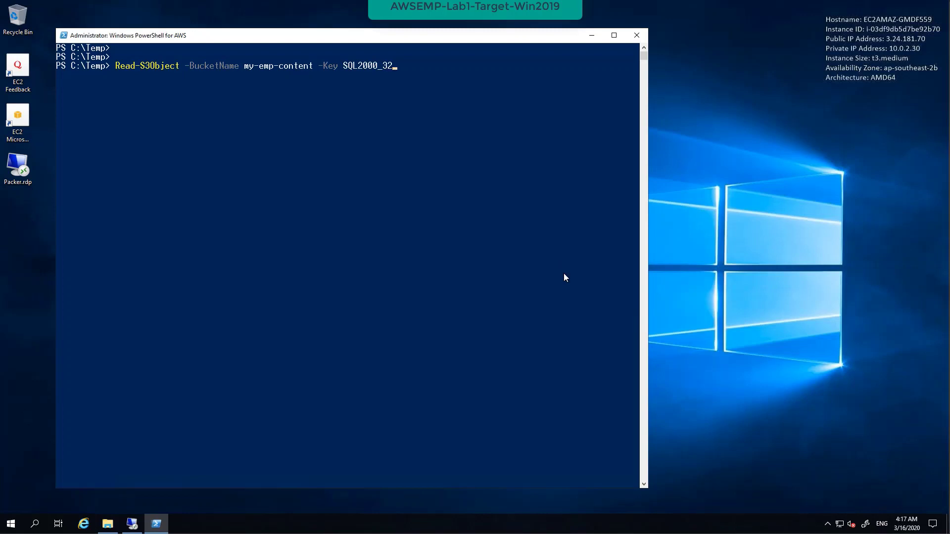
text(36.zip -File SQL2000_3236.zip)
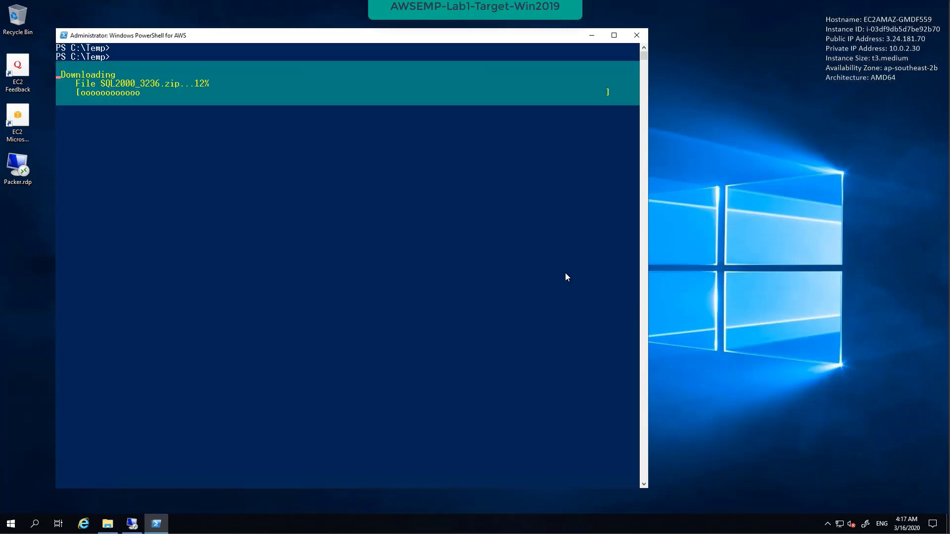
- Extract SQL2000_3236.zip in C:\Temp into a SQL2000_3236 subfolder with 7-Zip and look through the extracted files
click(107, 523)
click(330, 171)
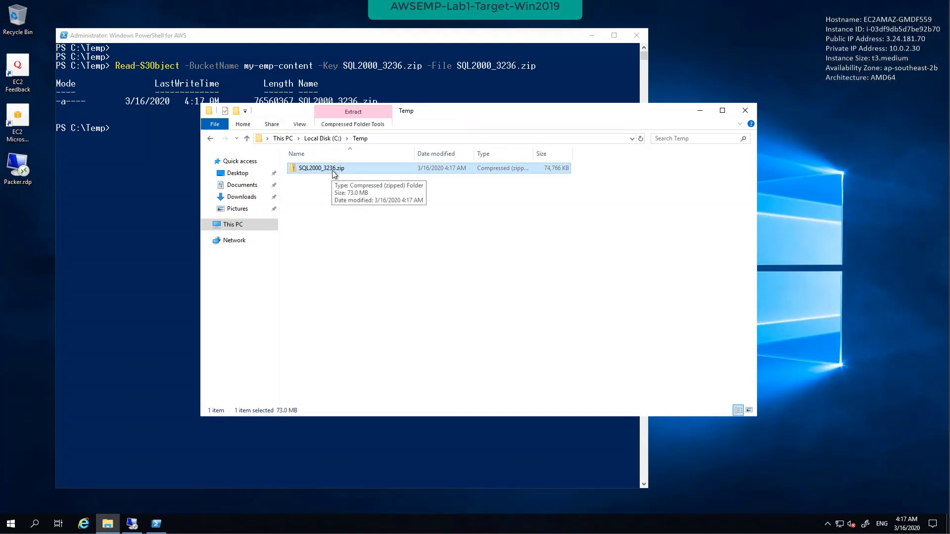
right_click(321, 169)
mouse_move(282, 216)
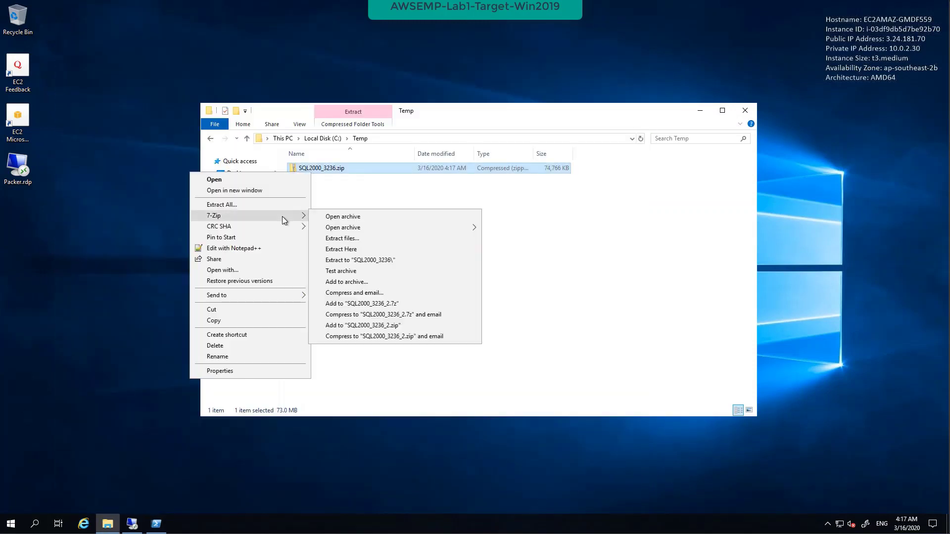
click(375, 260)
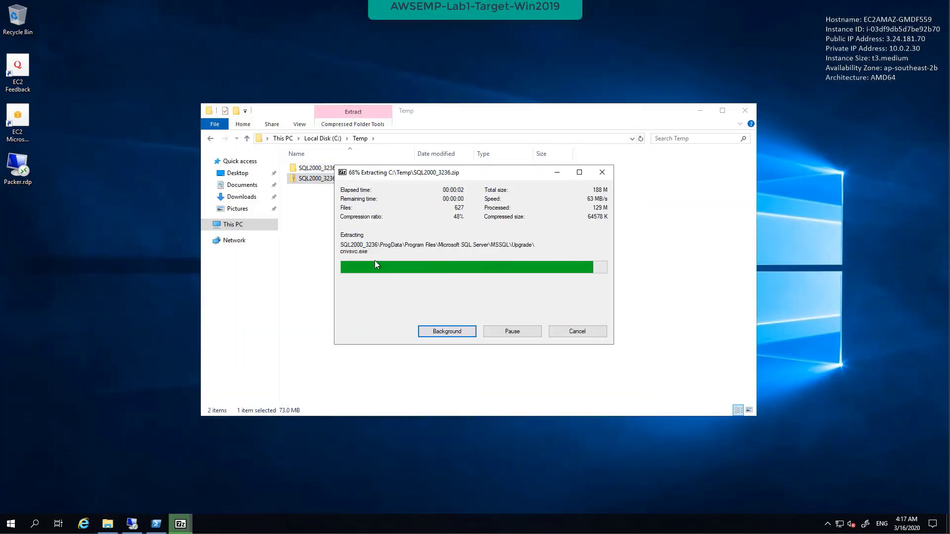
double_click(327, 168)
scroll(361, 156, down, 1)
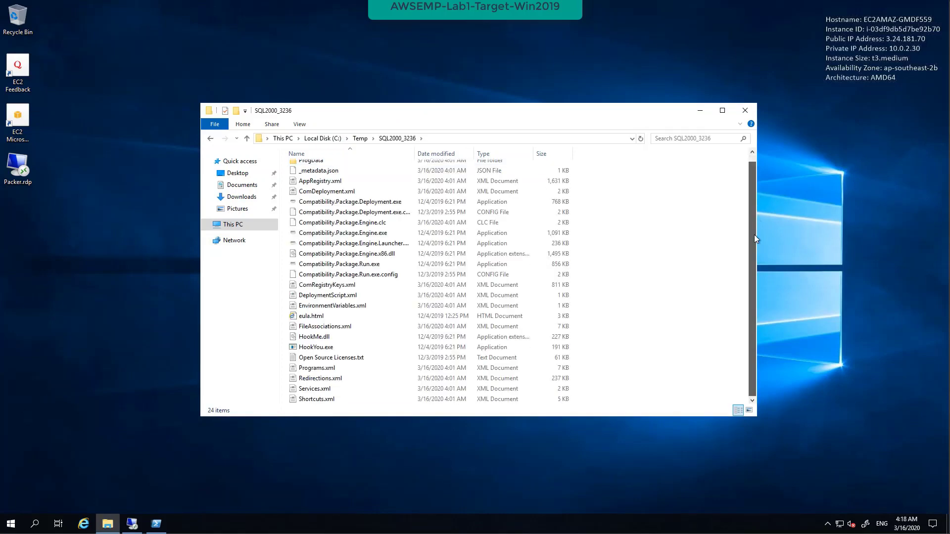
scroll(657, 251, up, 1)
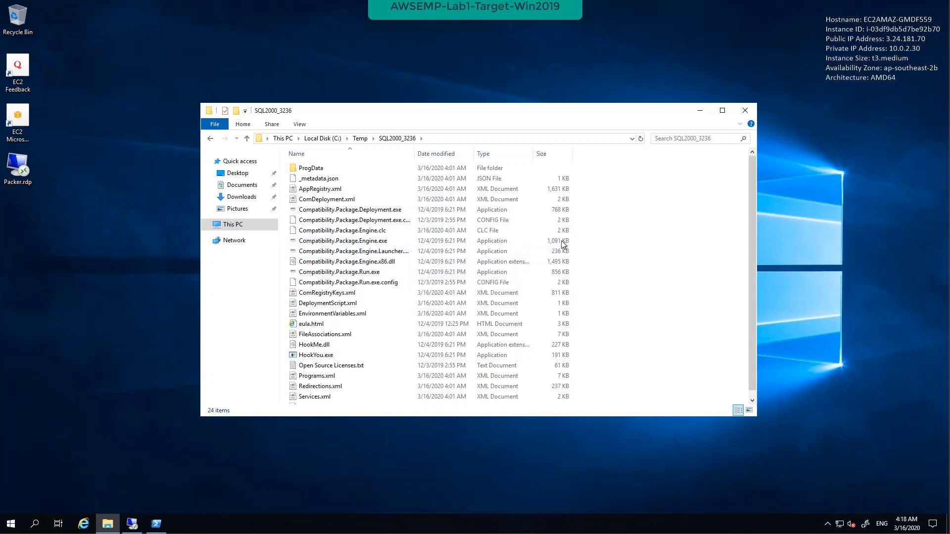
- Open a Command Prompt and change its directory to C:\Temp\SQL2000_3236, copying the path from the package folder
key(super)
text(cmd)
key(Return)
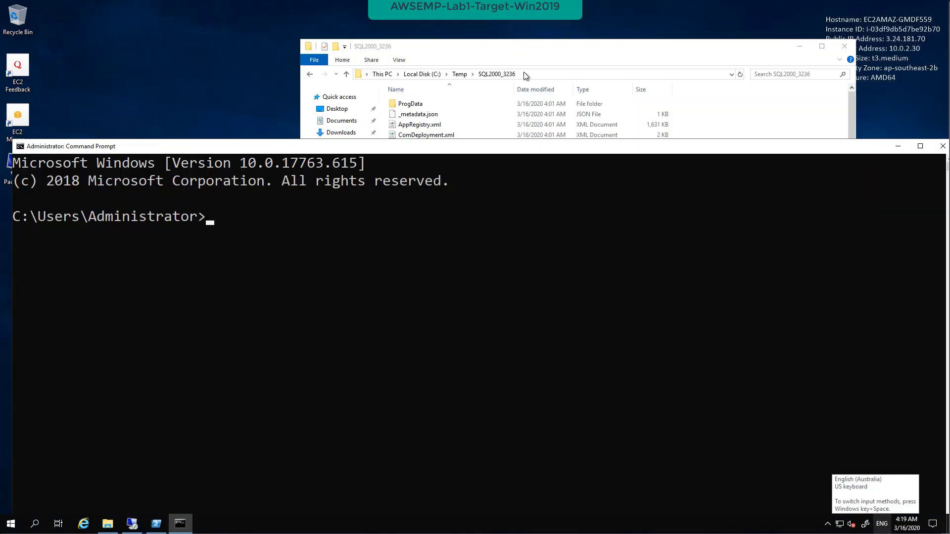
click(526, 75)
key(ctrl+c)
click(234, 245)
text(cd)
key(ctrl+v)
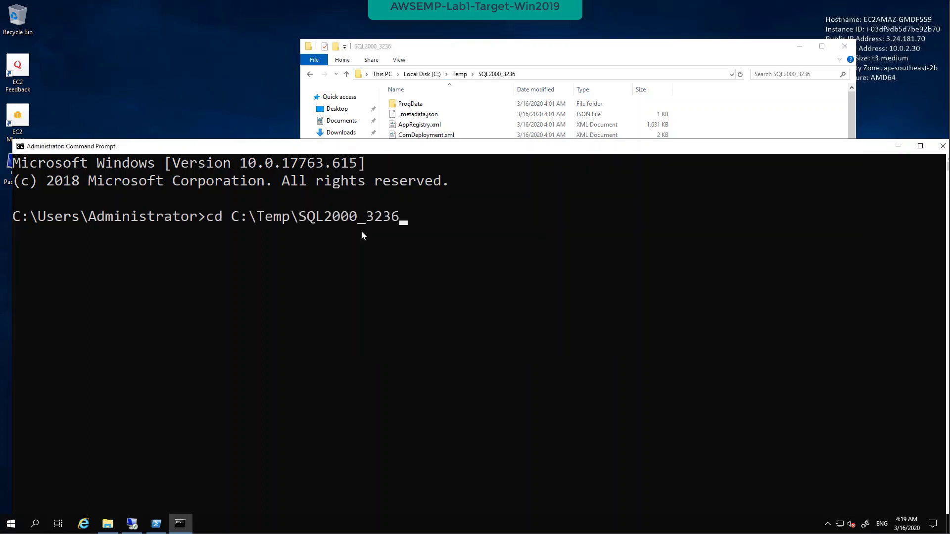
key(Return)
- Clear the Command Prompt screen and add a few empty prompt lines
text(cls)
key(Return)
key(Return)
key(Return)
key(Return)
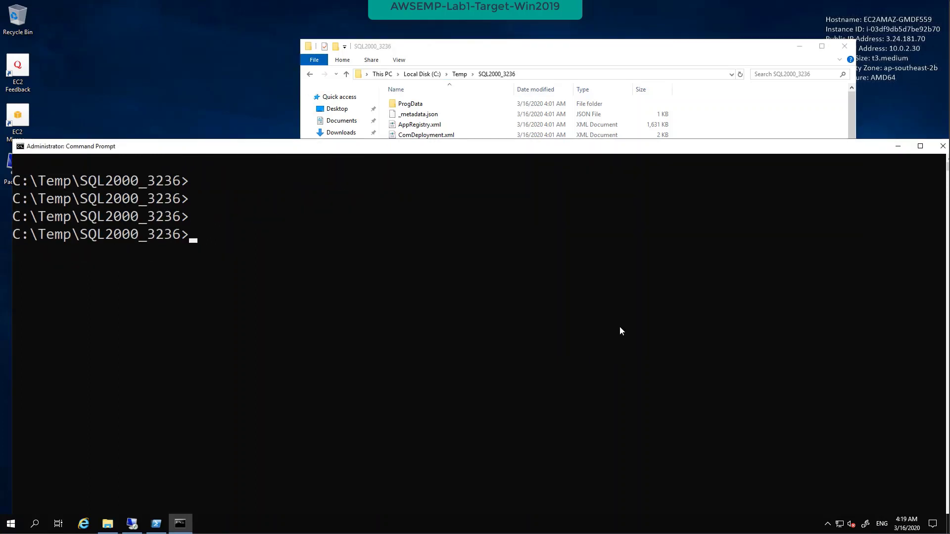
- Move the Command Prompt off the package files and look at Compatibility.Package.Deployment.exe and the contents of the ProgData folder
drag(484, 143, 493, 215)
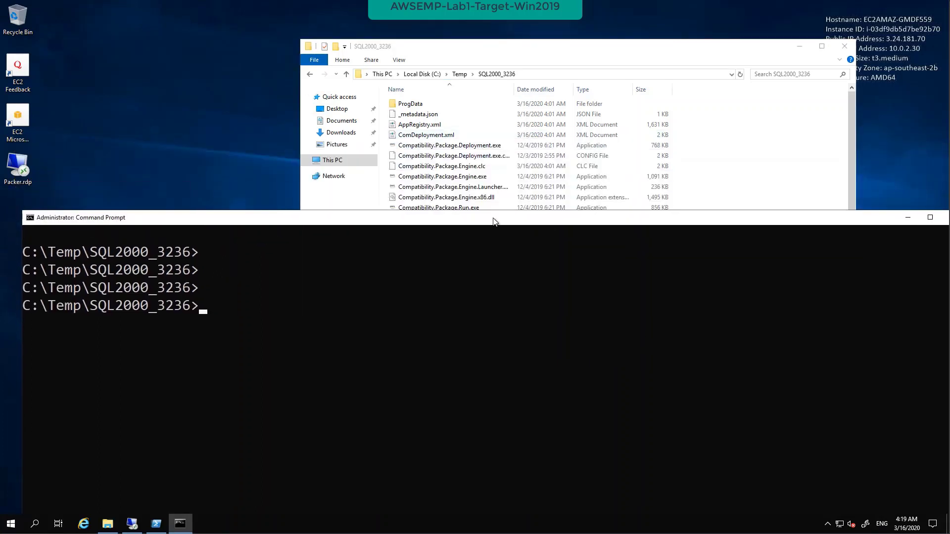
click(438, 147)
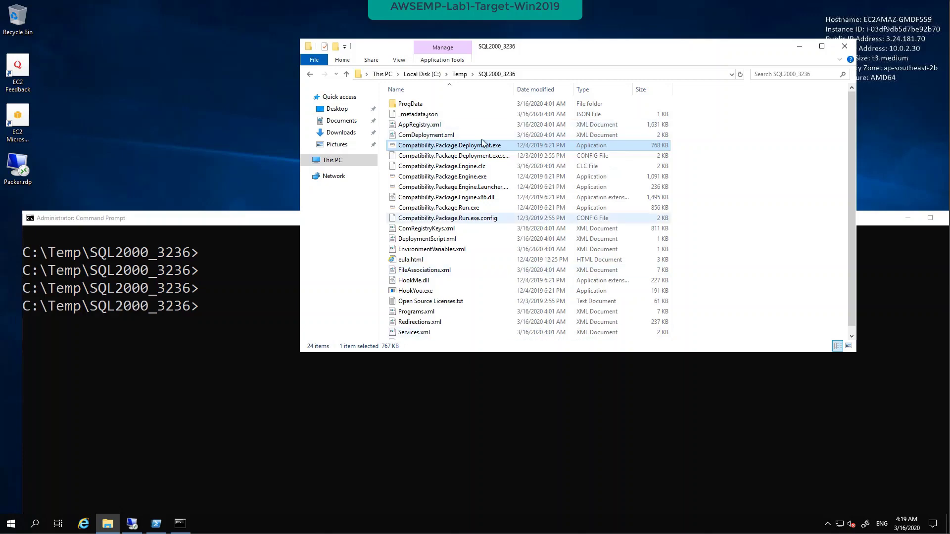
double_click(423, 105)
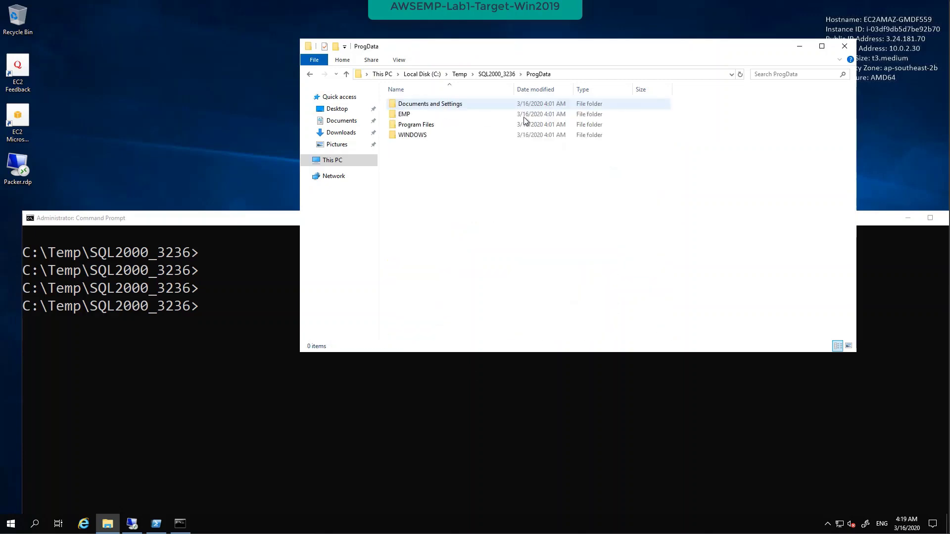
click(487, 77)
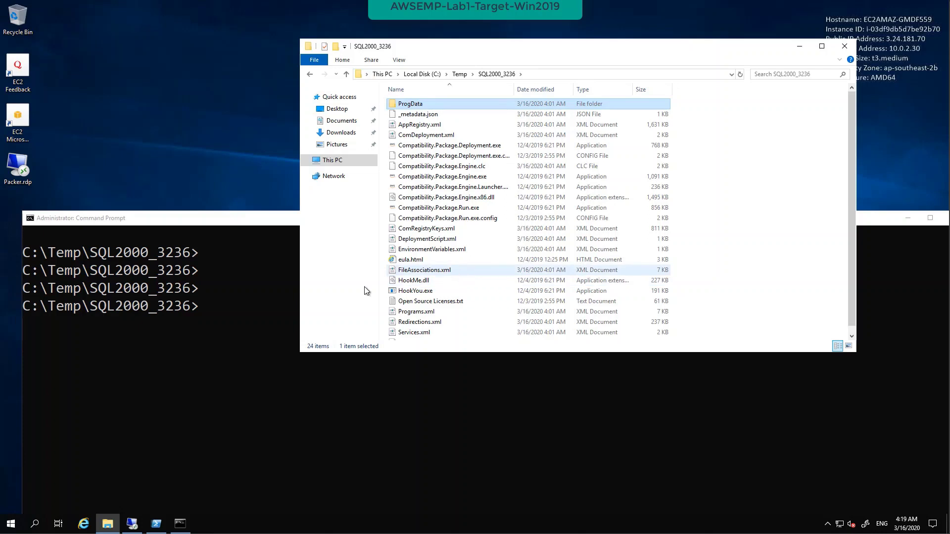
- Display the command-line options of Compatibility.Package.Deployment.exe in the Command Prompt with /help
click(211, 423)
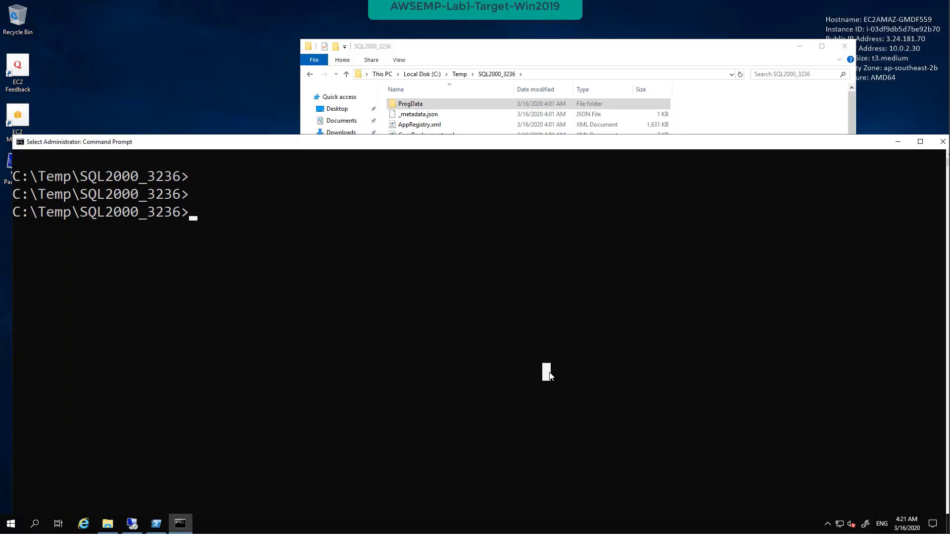
text(compab)
key(BackSpace)
key(Tab)
text(/help)
key(Return)
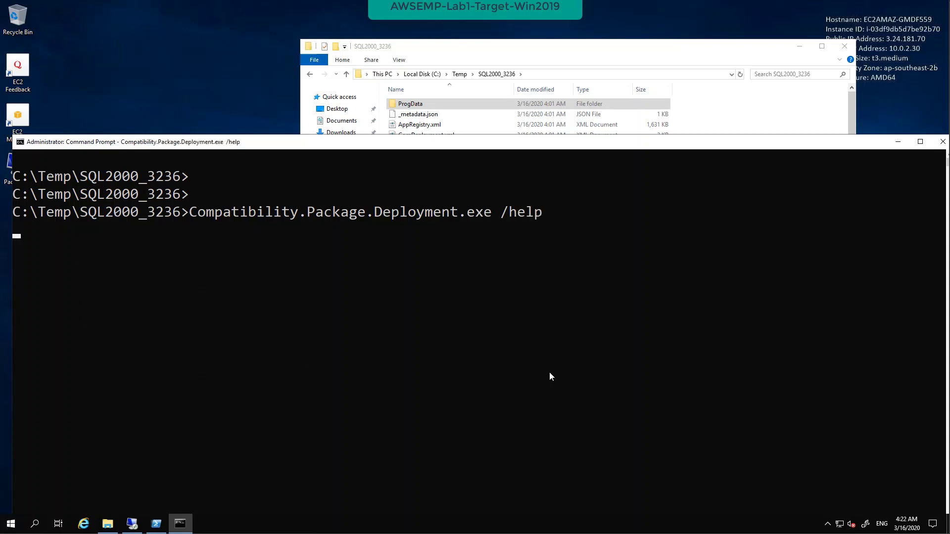
- Deploy the package by running Compatibility.Package.Deployment.exe /DeployDir C:\myapp /AcceptEula
text(Compai)
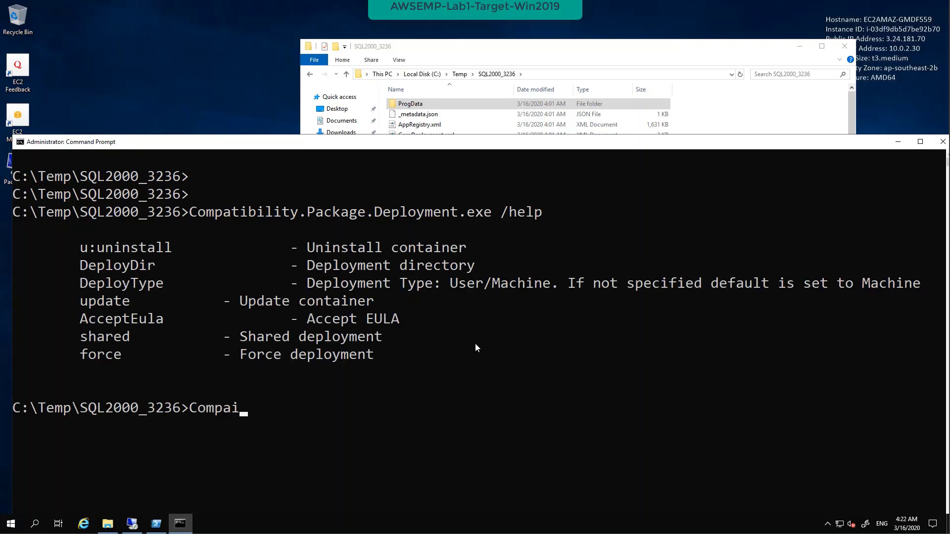
key(BackSpace)
key(Tab)
text(/Deplo)
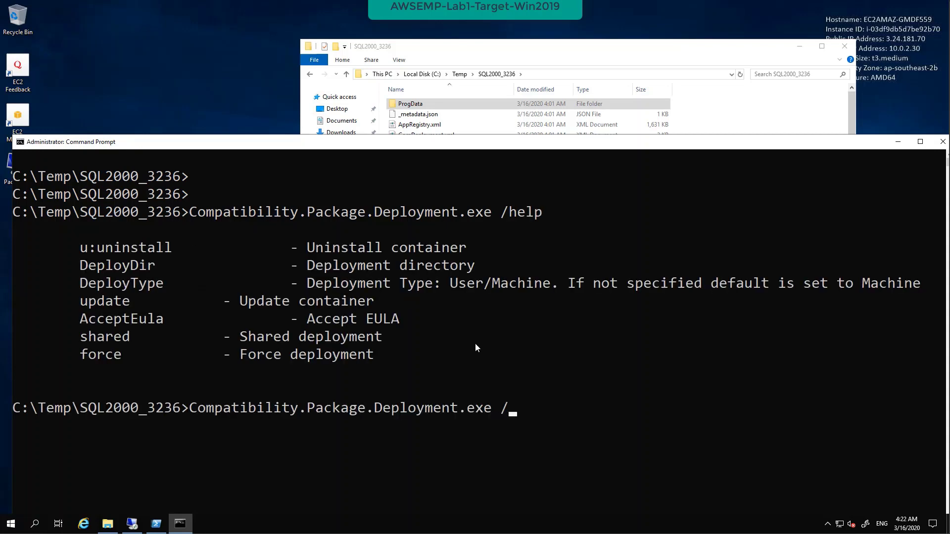
text(yDir )
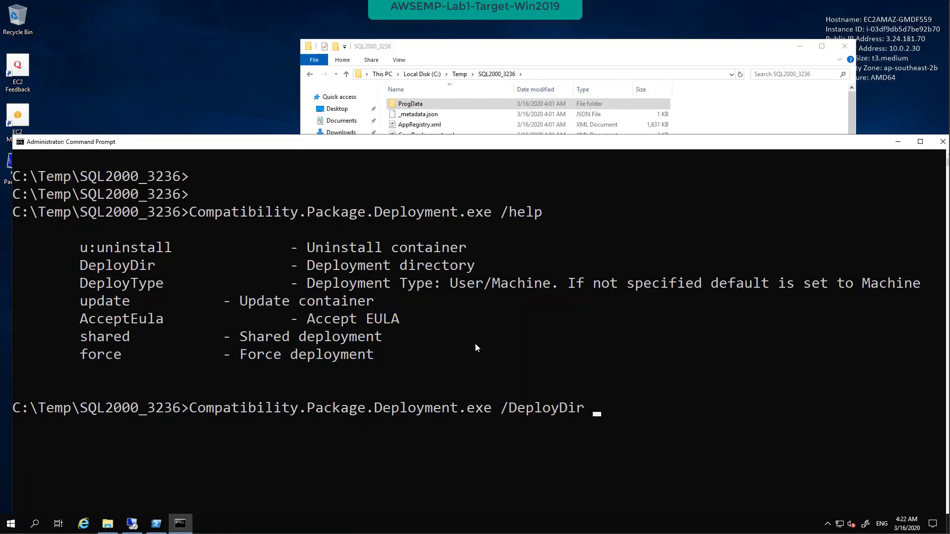
text(C:\myapp /AcceptEula)
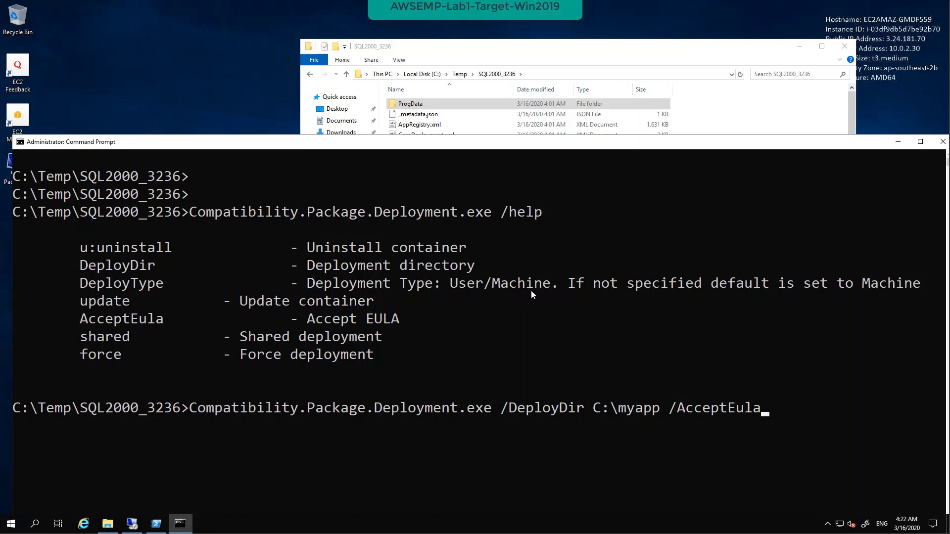
key(Return)
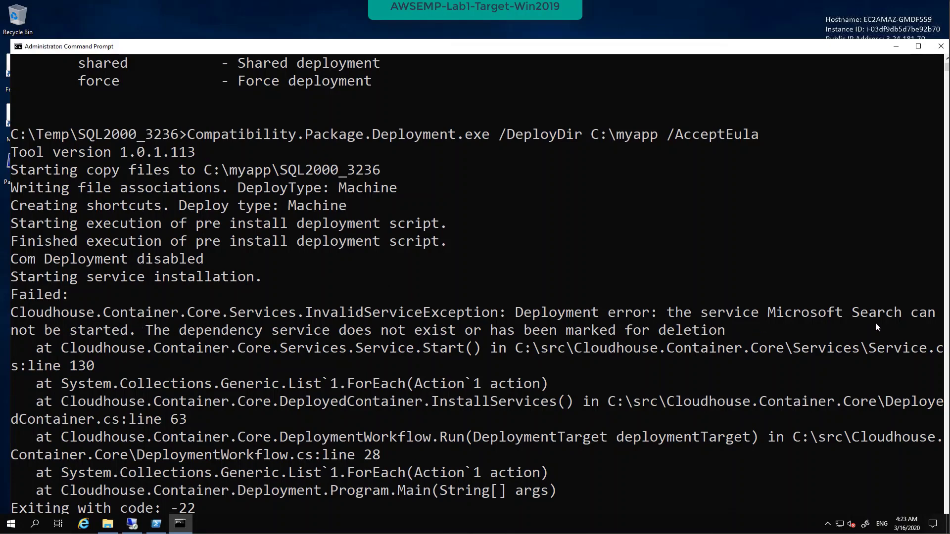
- Examine the service installation error in the deployment output
click(138, 334)
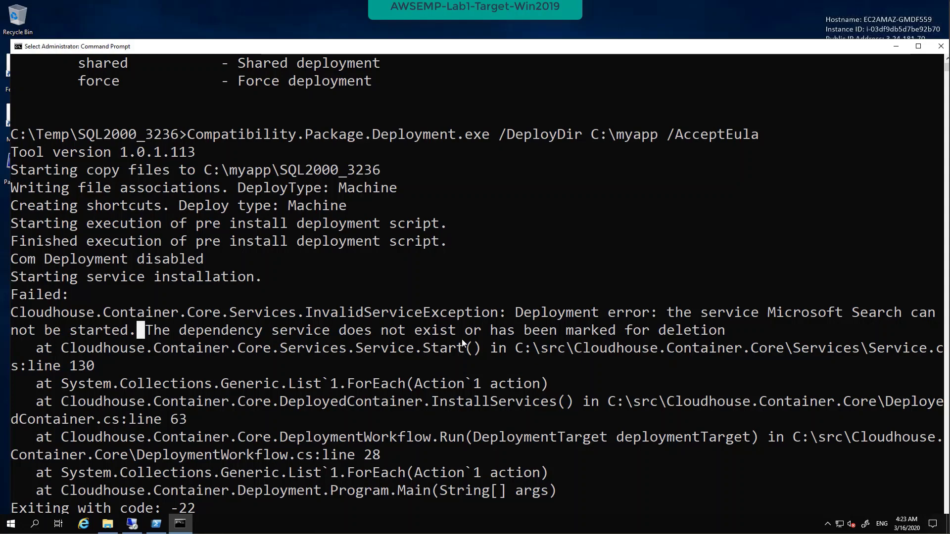
click(661, 342)
click(721, 341)
click(723, 384)
click(705, 265)
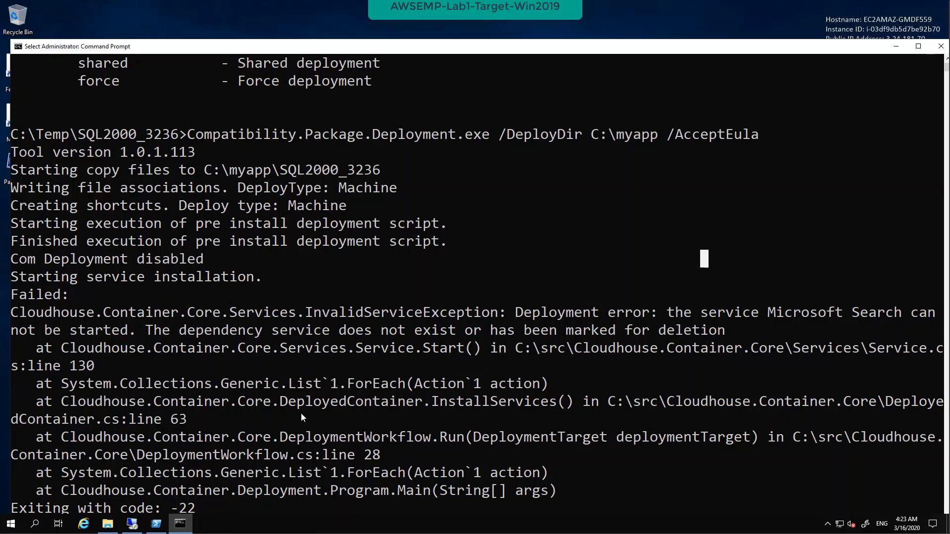
- Open the Windows Services console and inspect the Microsoft Search service entry
click(35, 523)
text(service)
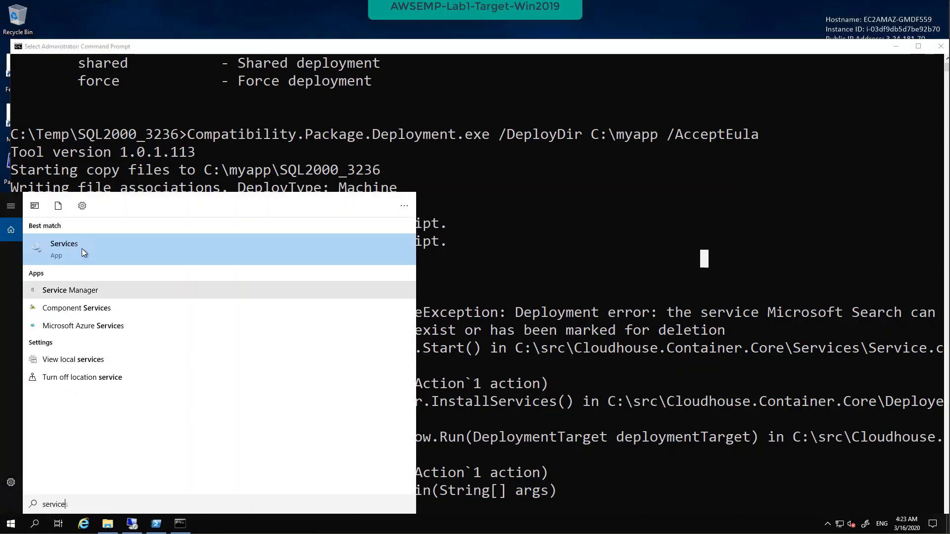
click(82, 248)
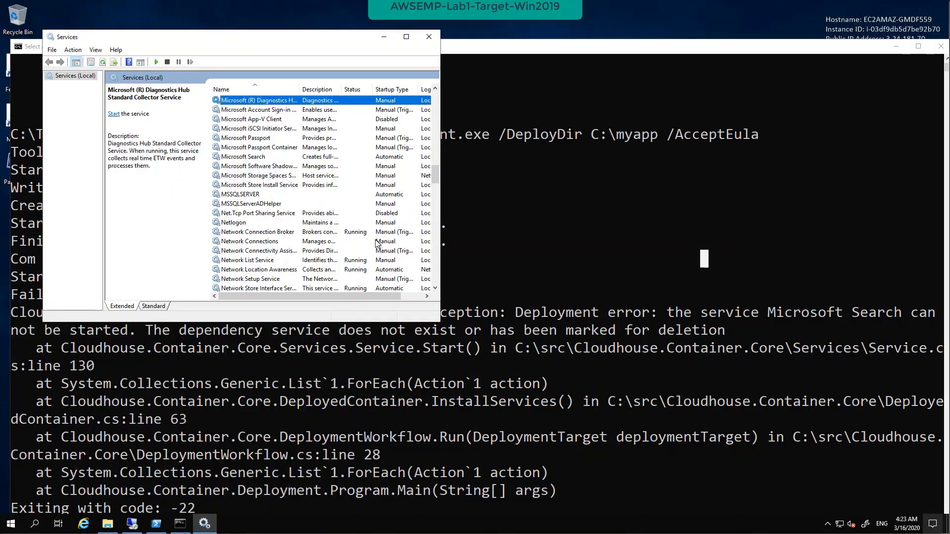
click(263, 158)
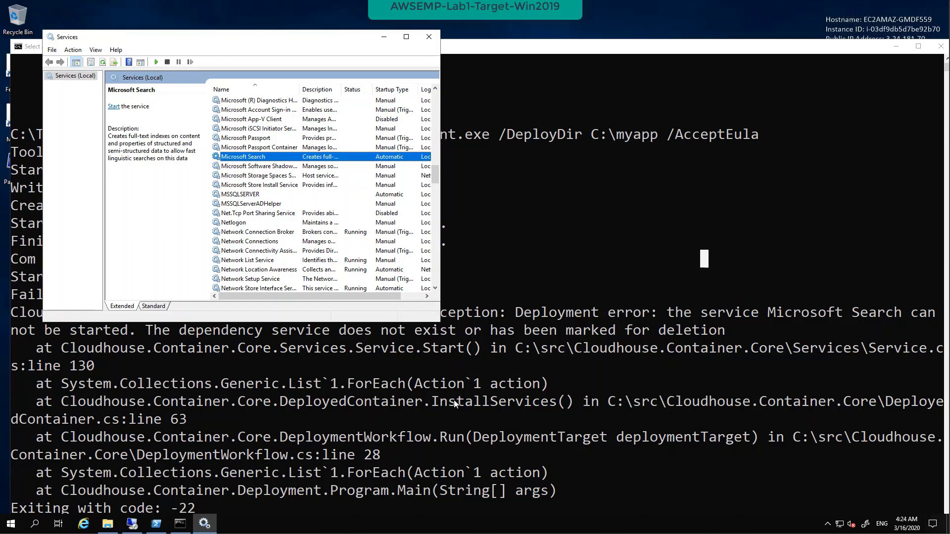
- Minimize the Services and Command Prompt windows and open Services.xml from the SQL2000_3236 folder in Notepad++
click(383, 37)
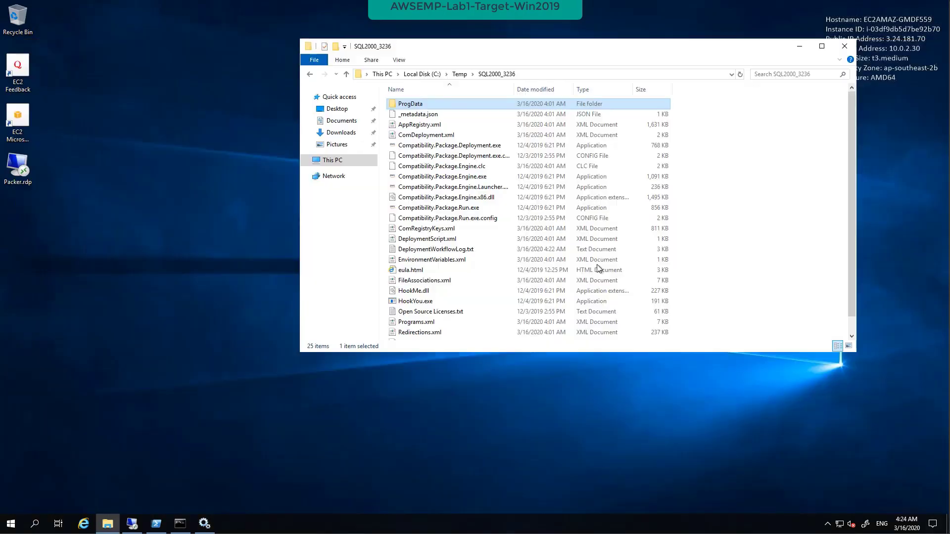
click(896, 46)
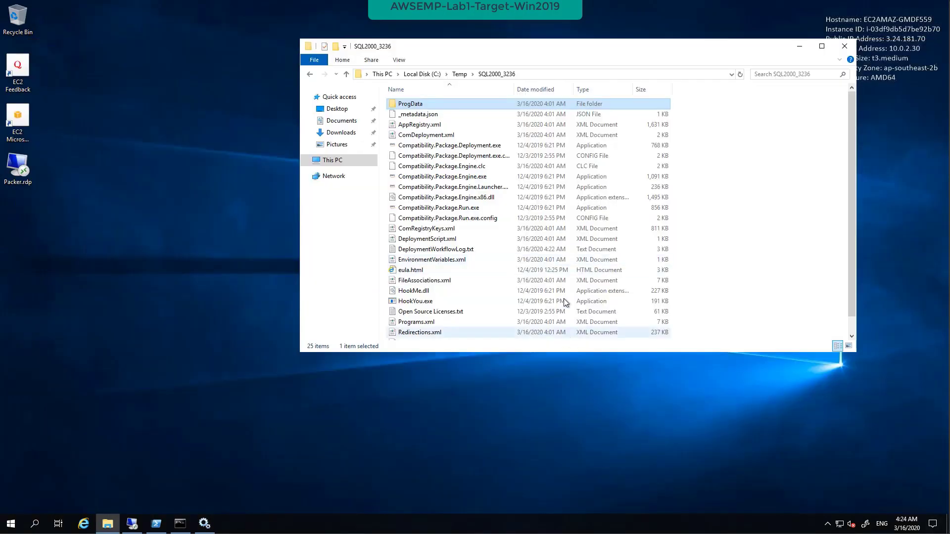
click(751, 247)
scroll(751, 247, down, 1)
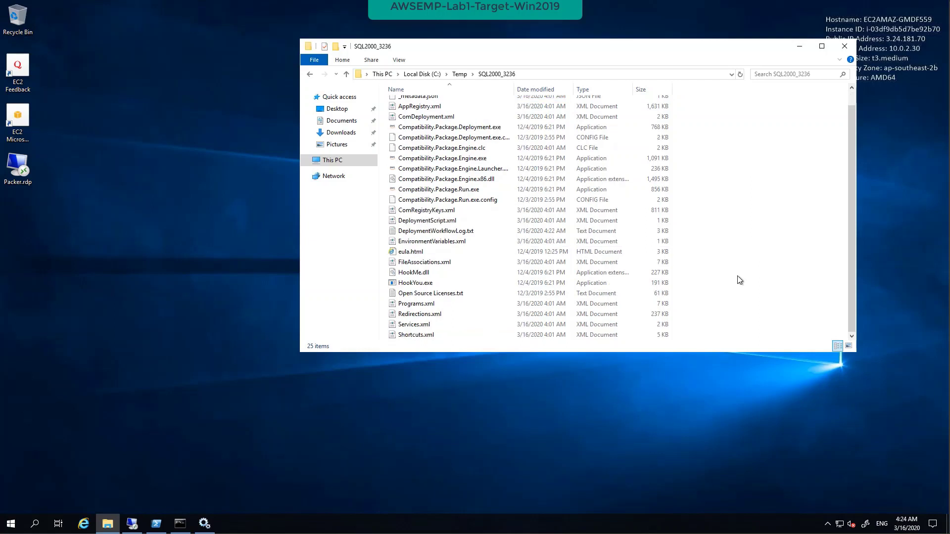
click(418, 324)
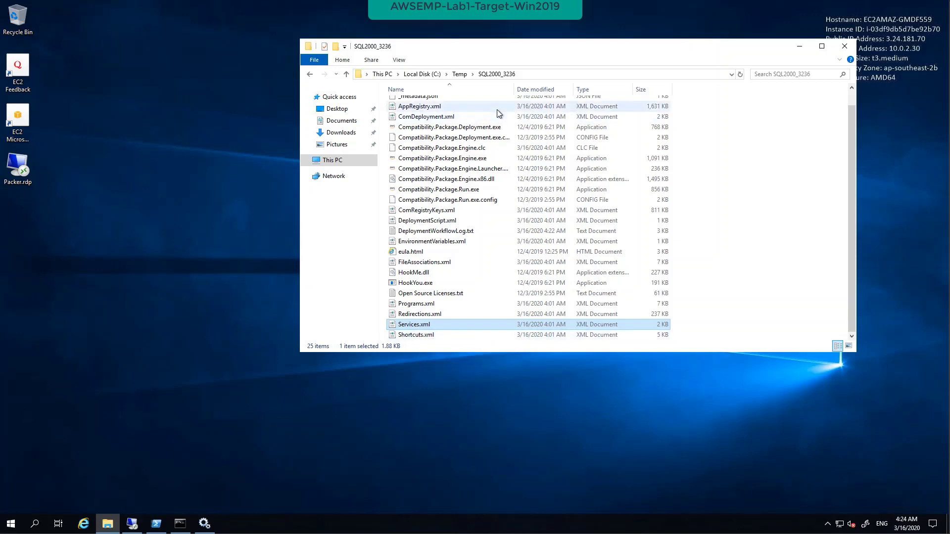
right_click(423, 327)
click(382, 378)
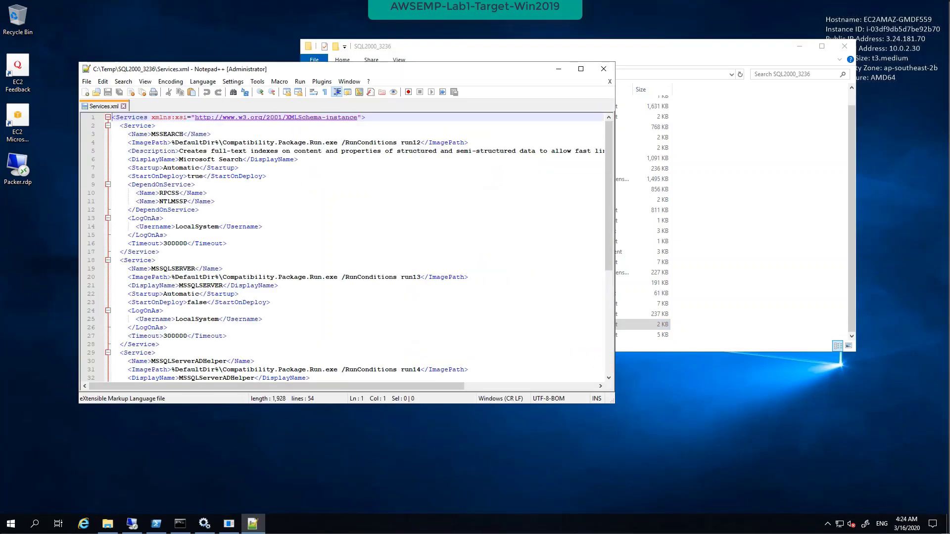
- Enlarge the Notepad++ window and examine the service definitions in Services.xml, especially the MSSEARCH name and its dependencies
click(364, 293)
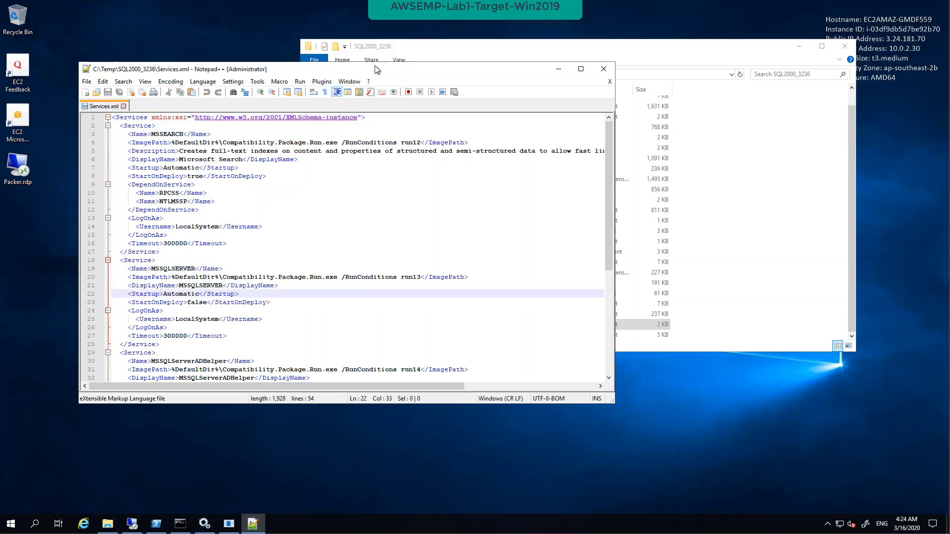
drag(374, 72, 380, 50)
drag(473, 384, 477, 476)
click(451, 355)
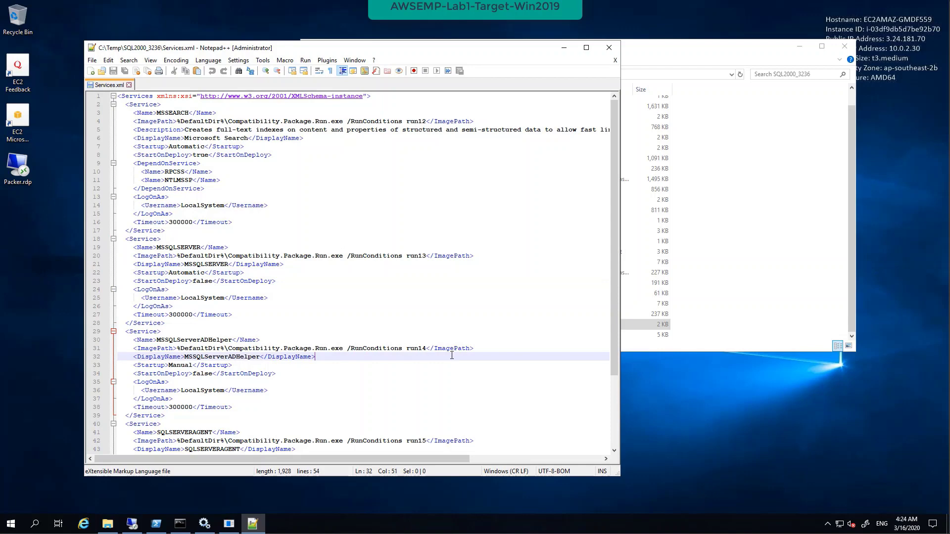
scroll(452, 355, down, 2)
click(186, 197)
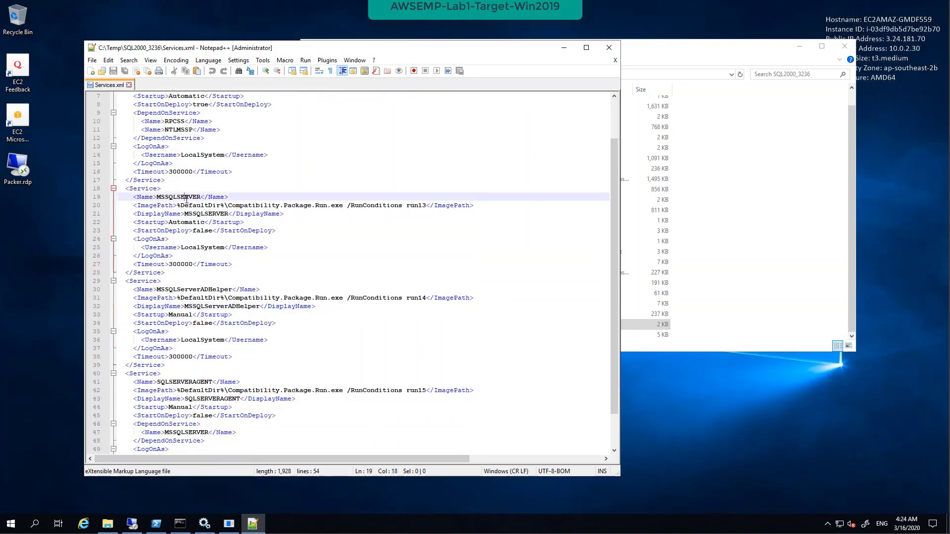
click(200, 292)
click(198, 365)
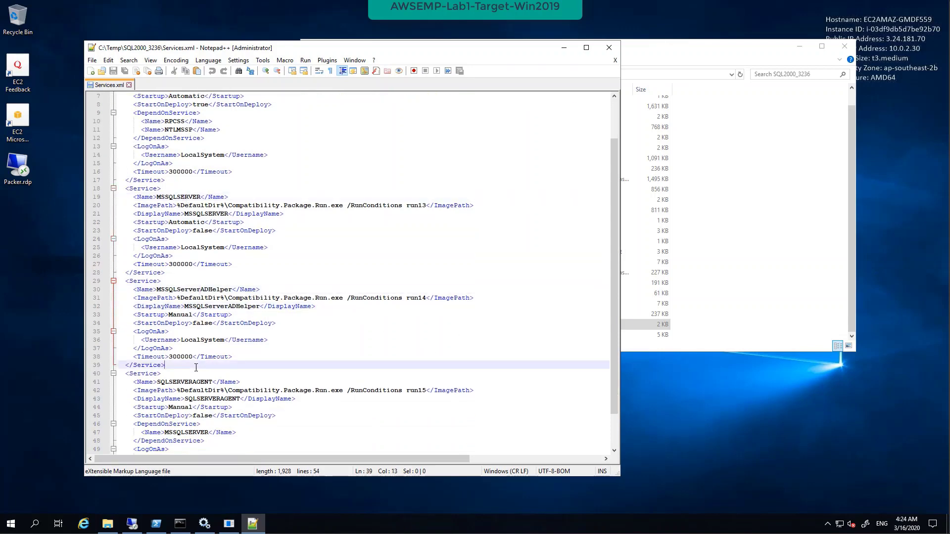
scroll(198, 365, up, 2)
click(193, 181)
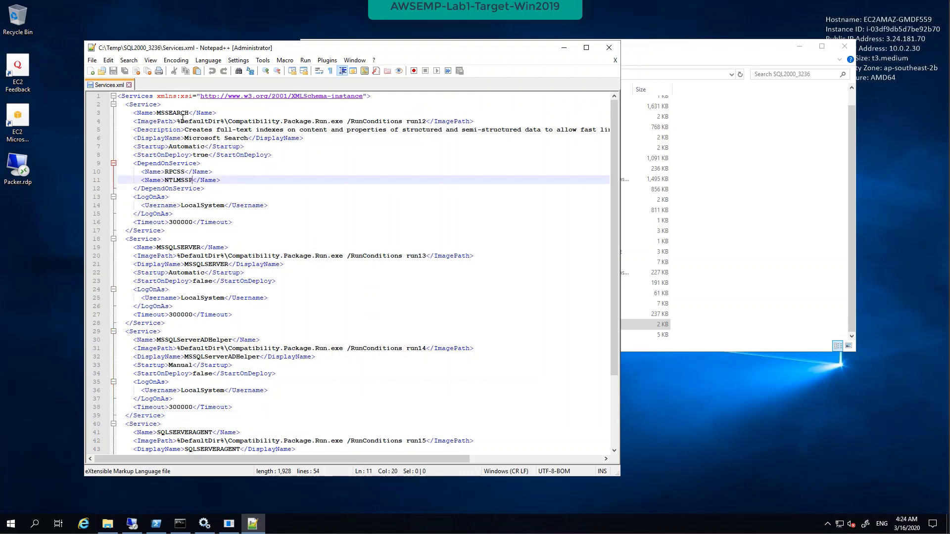
double_click(168, 113)
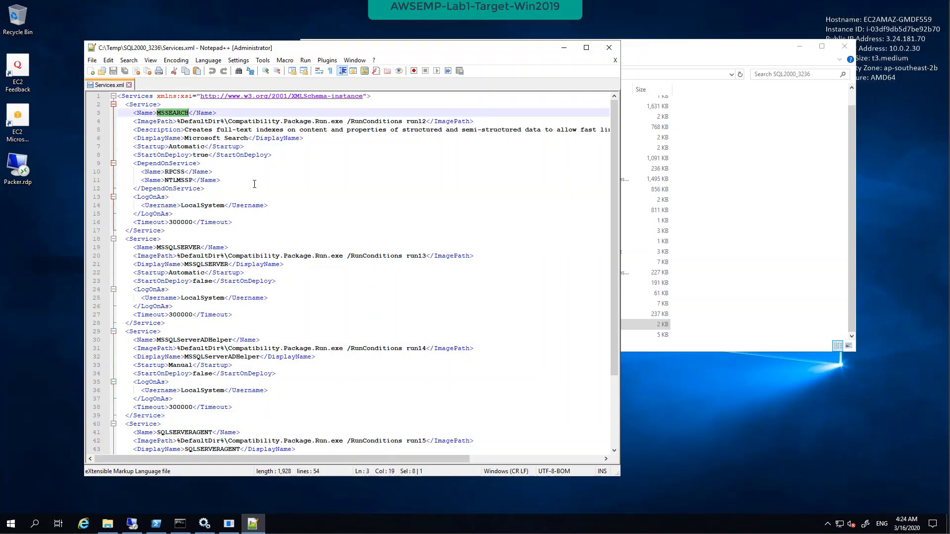
- Delete the entire MSSEARCH service block from Services.xml, including its leftover blank line, and save the file
drag(166, 235, 94, 104)
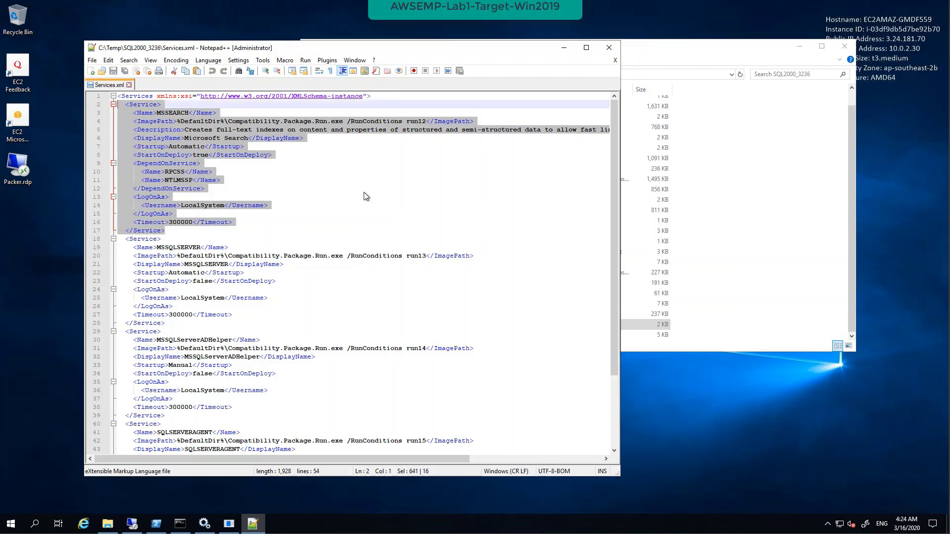
key(Delete)
key(BackSpace)
key(ctrl+s)
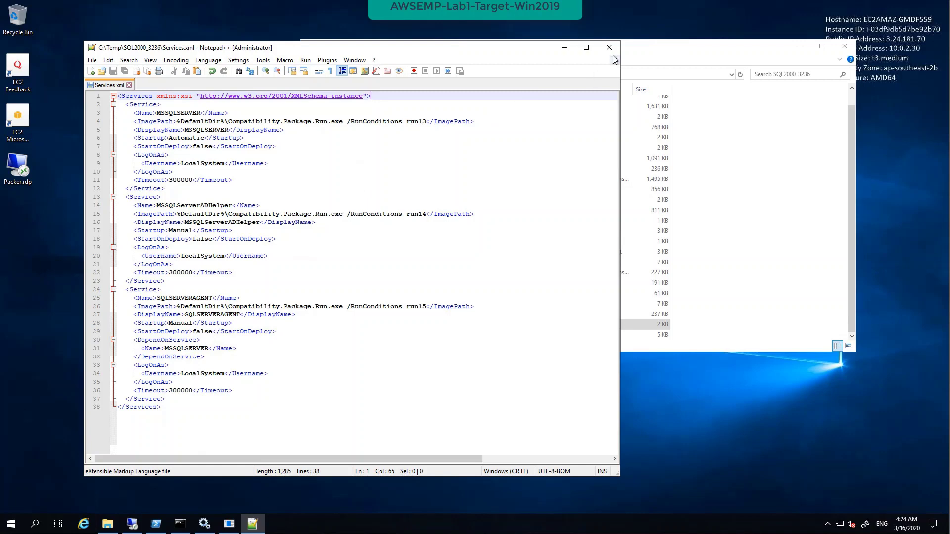
- Close Notepad++ and decline the download of its update package
click(93, 62)
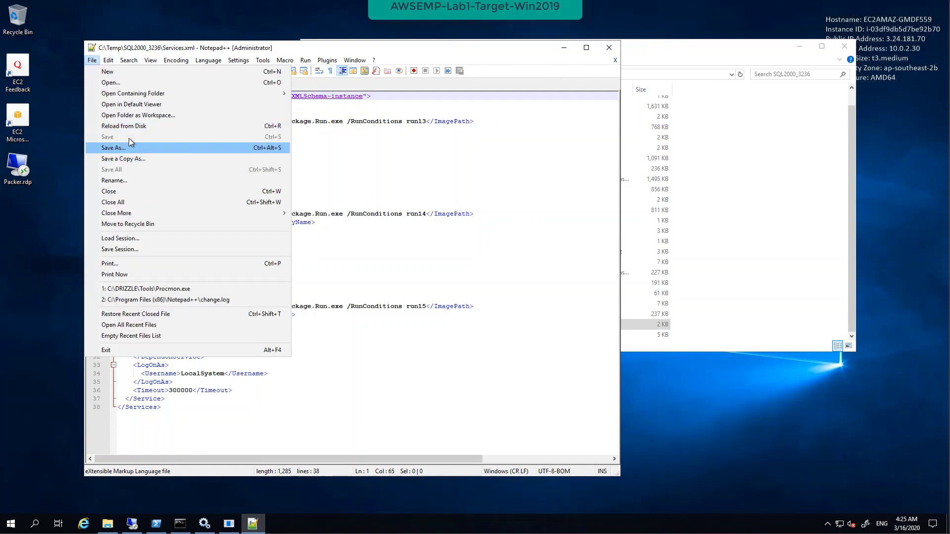
click(357, 156)
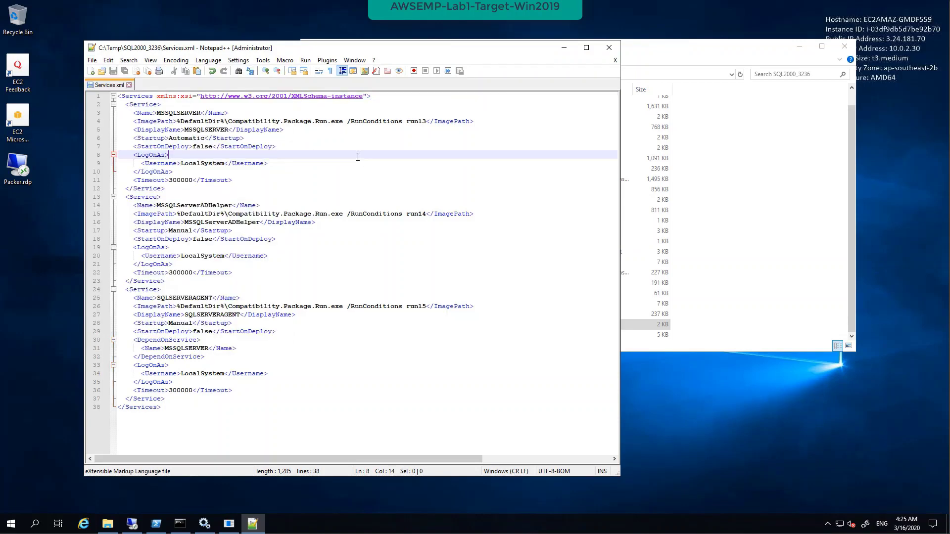
click(610, 48)
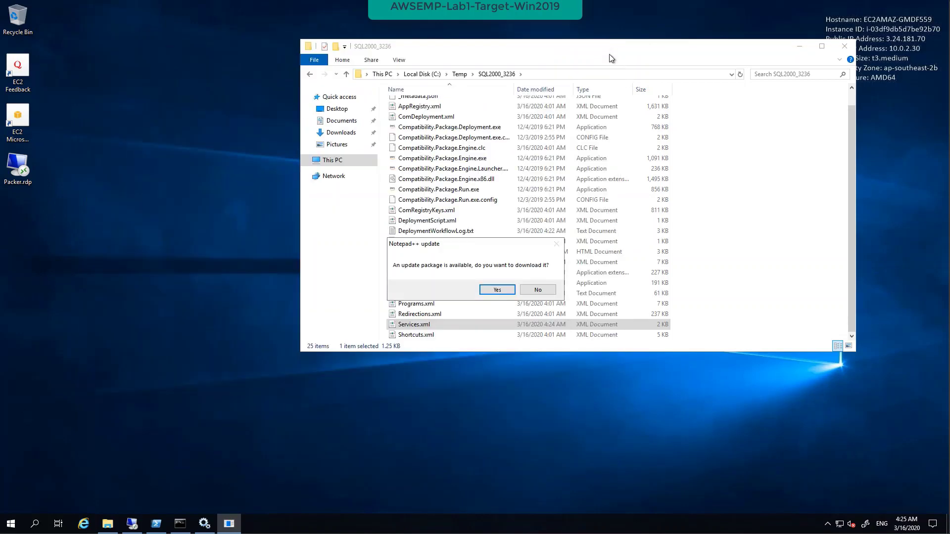
click(535, 291)
- Search Windows for "add remove", open Add or remove programs and select the SQL2000 entry among the installed apps
click(35, 523)
text(add rem)
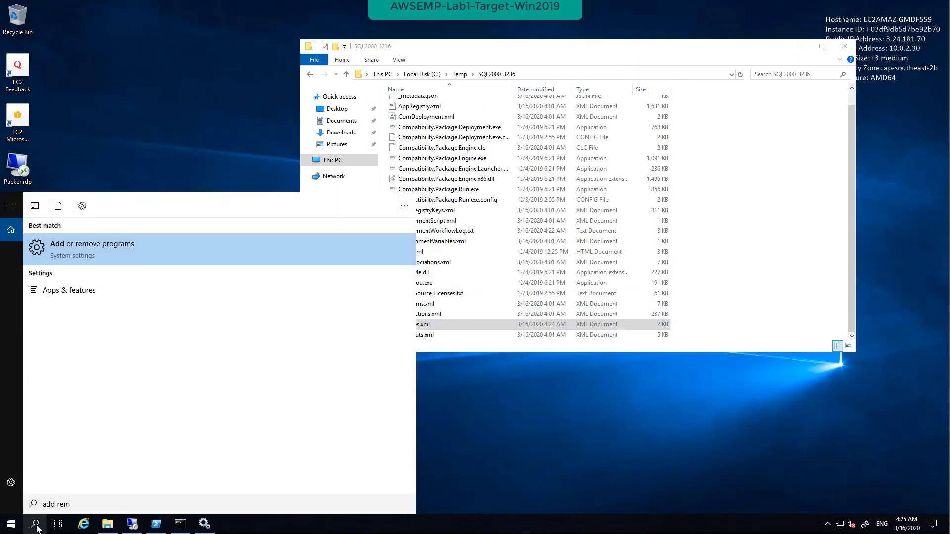
text(ove)
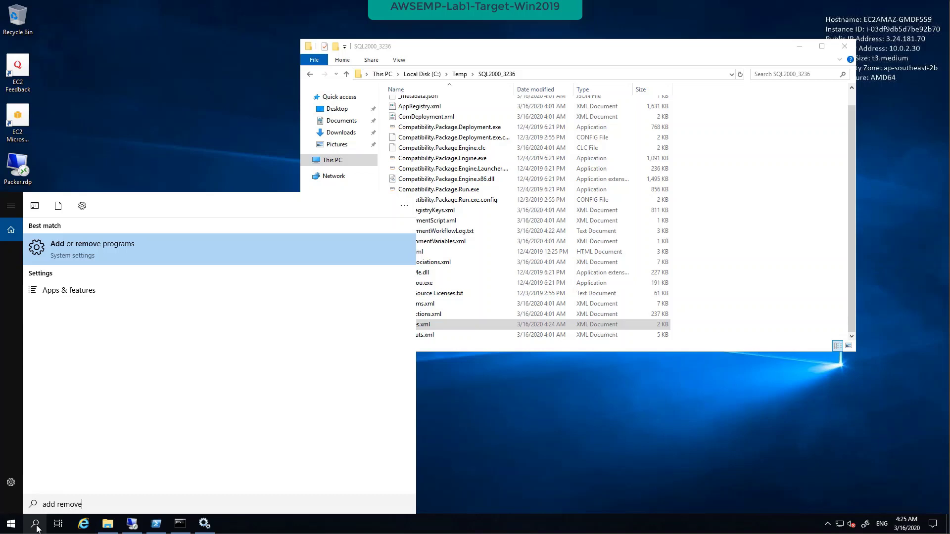
click(82, 254)
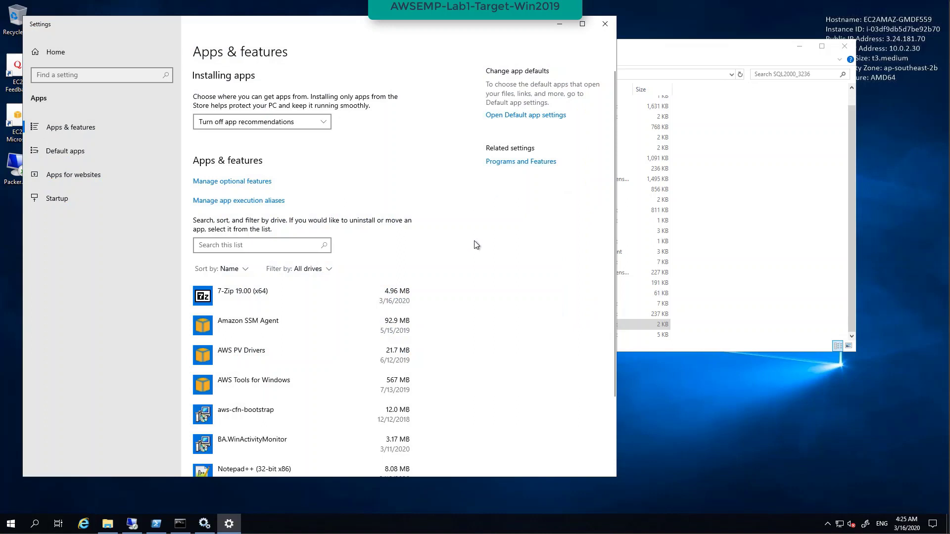
scroll(476, 244, down, 2)
scroll(477, 245, down, 1)
click(299, 399)
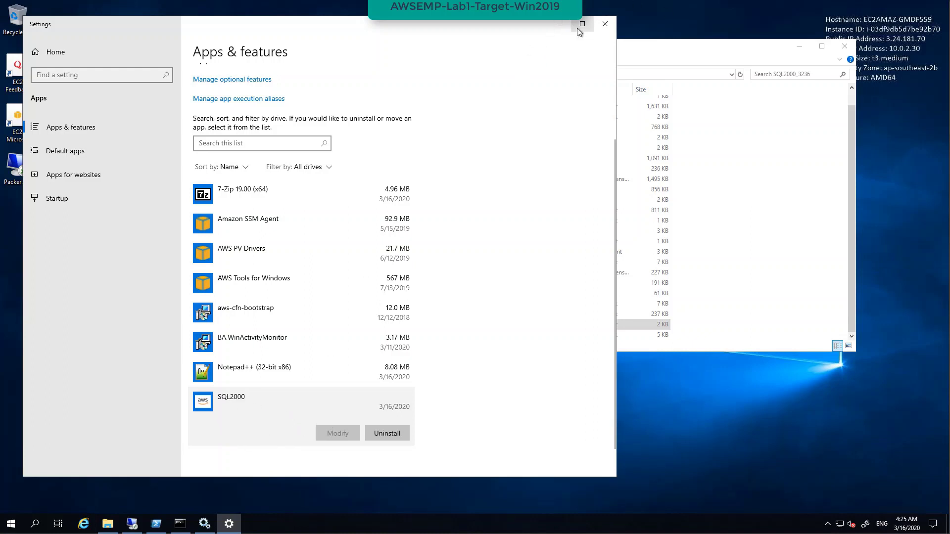
- Switch to the Command Prompt window and clear its output with cls
key(alt+Tab)
click(267, 383)
drag(344, 49, 349, 26)
drag(349, 299, 353, 291)
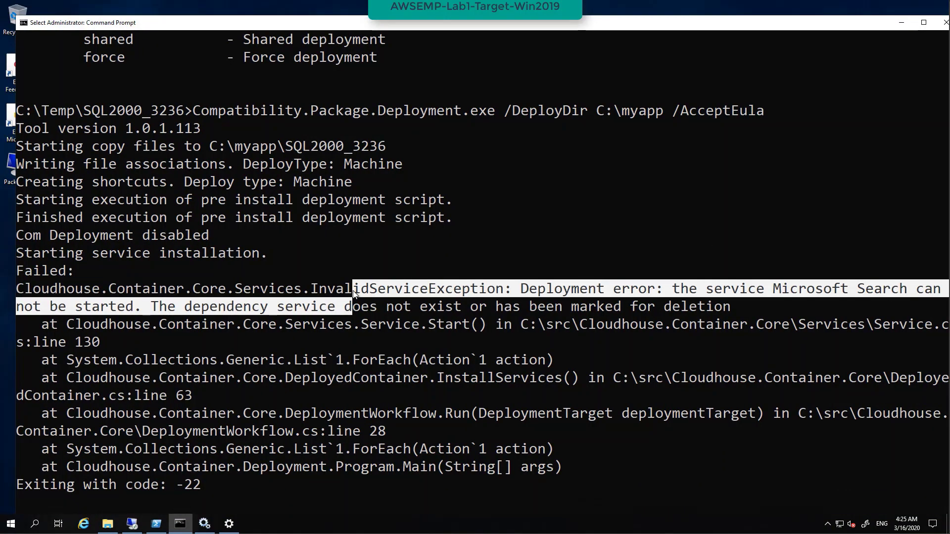
right_click(353, 293)
text(cls)
key(Return)
key(Return)
key(Return)
key(Return)
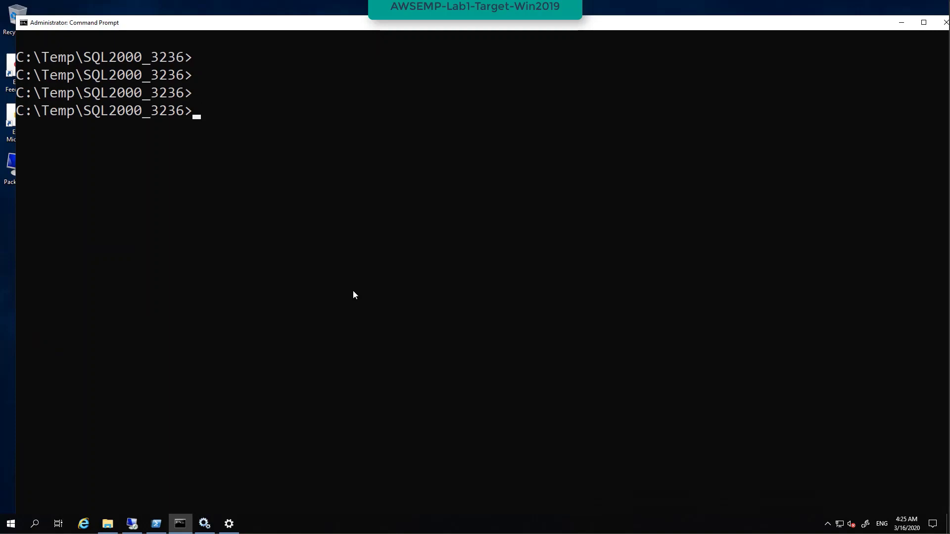
- Uninstall the deployed SQL2000 package by running Compatibility.Package.Deployment.exe /u from C:\Temp\SQL2000_3236
text(Compab)
key(BackSpace)
key(Tab)
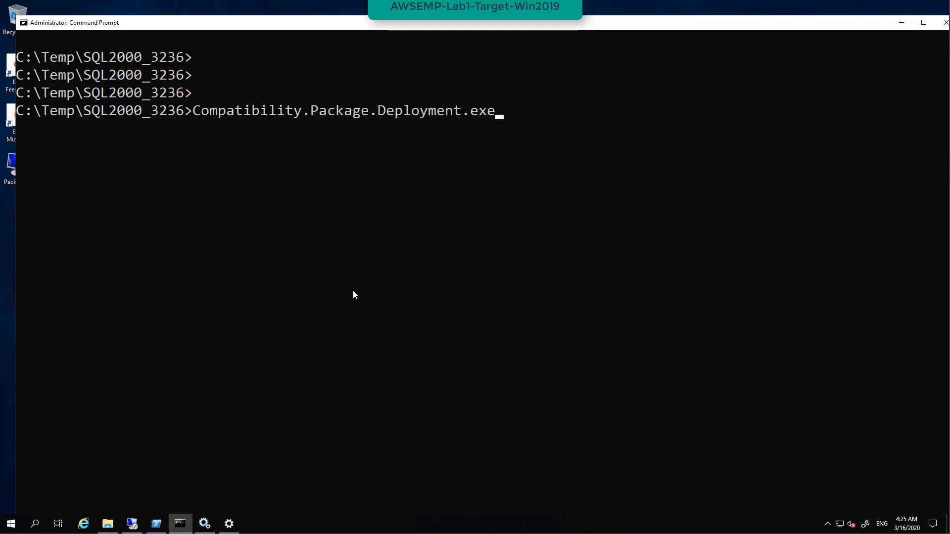
text(/u)
key(Return)
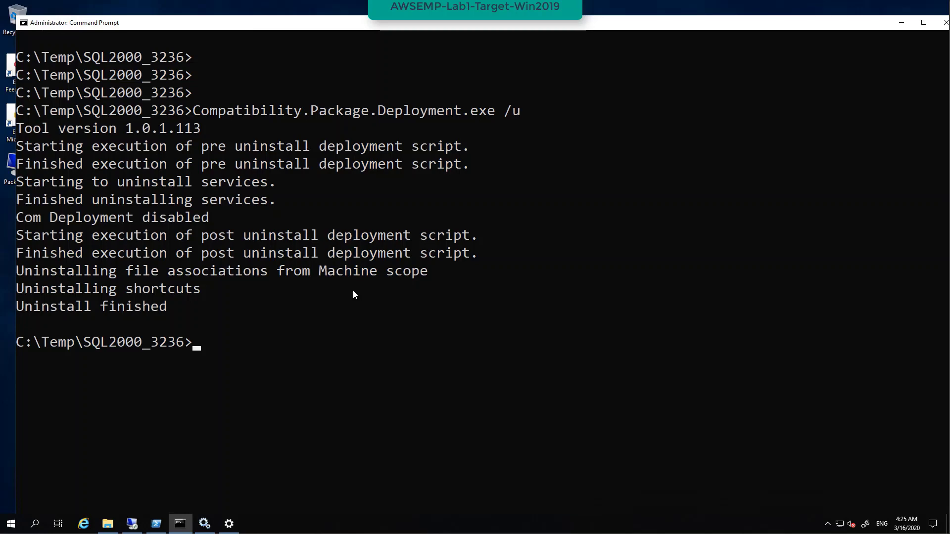
click(354, 293)
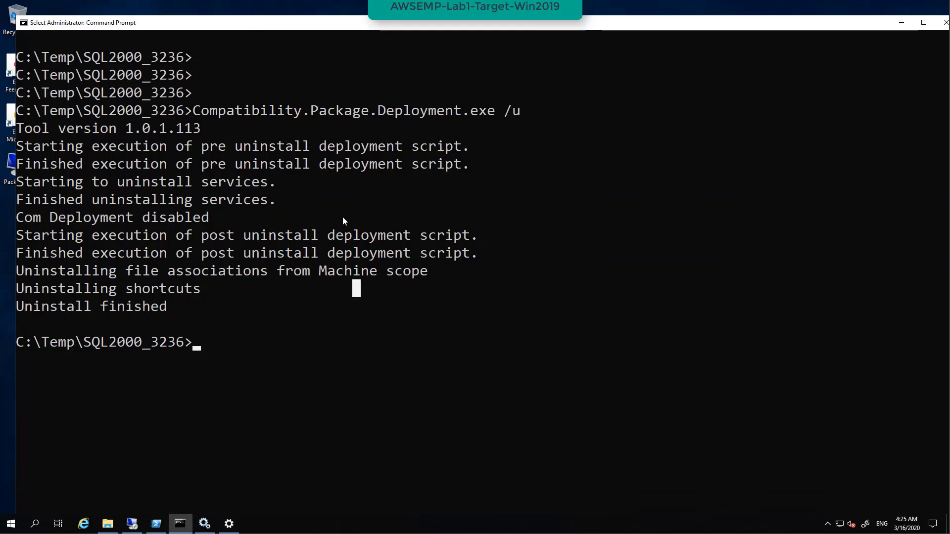
key(Escape)
- Recall Compatibility.Package.Deployment.exe /DeployDir C:\myapp /AcceptEula at the prompt without running it
key(Up)
key(Up)
key(Up)
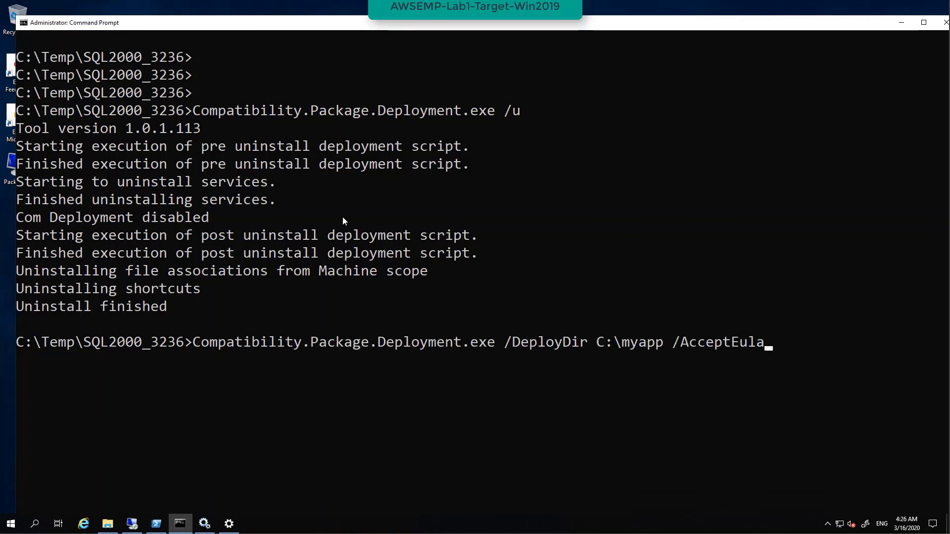
- Switch to File Explorer, check the contents of C:\myapp and delete the myapp folder from Local Disk (C:)
key(alt+Tab)
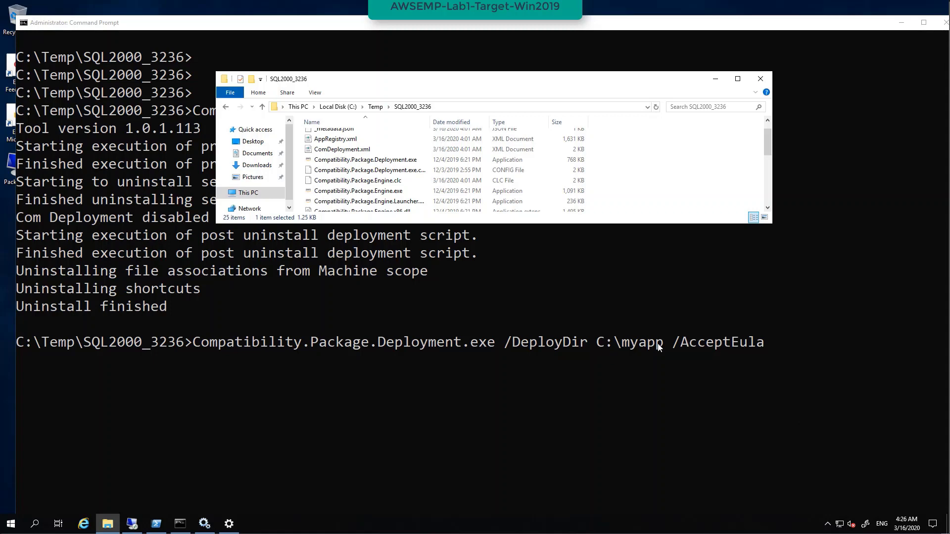
click(247, 193)
click(345, 197)
double_click(346, 197)
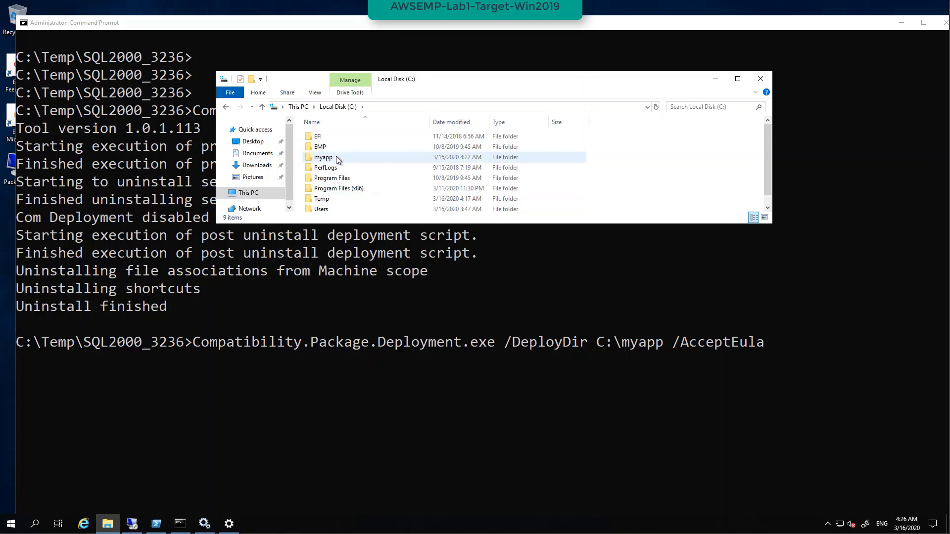
double_click(336, 156)
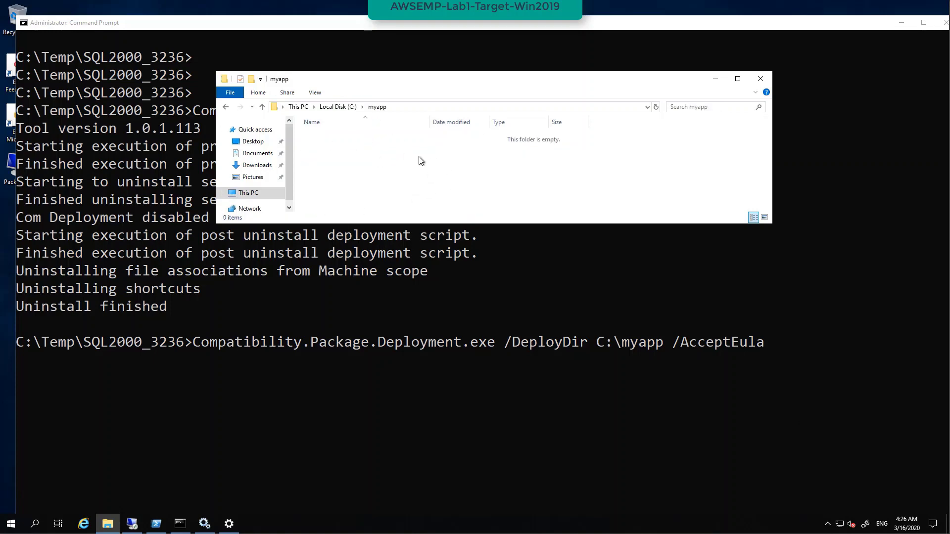
drag(372, 224, 372, 272)
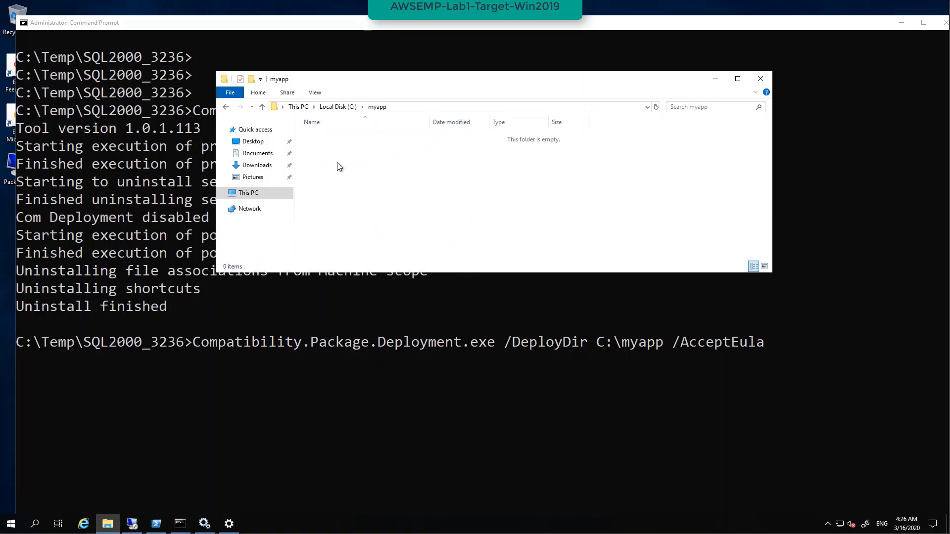
click(338, 106)
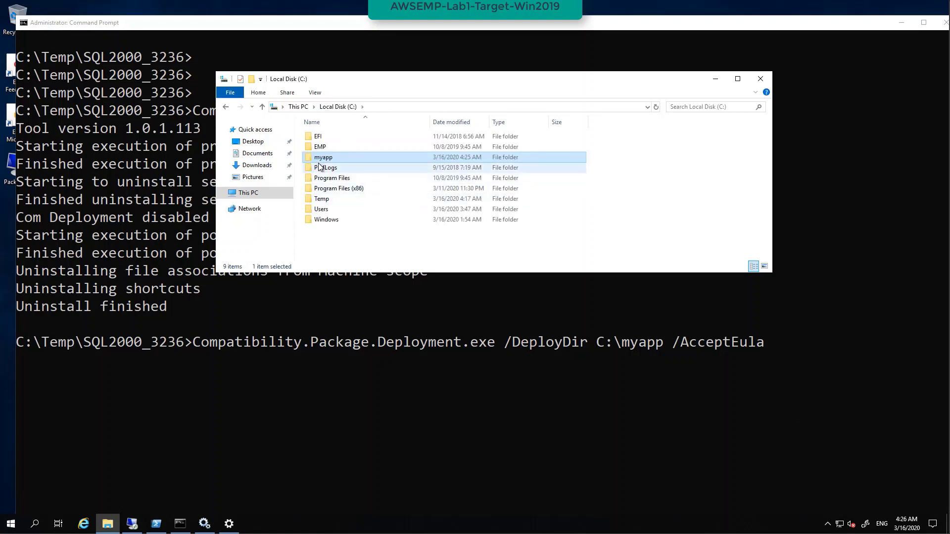
right_click(322, 161)
click(267, 331)
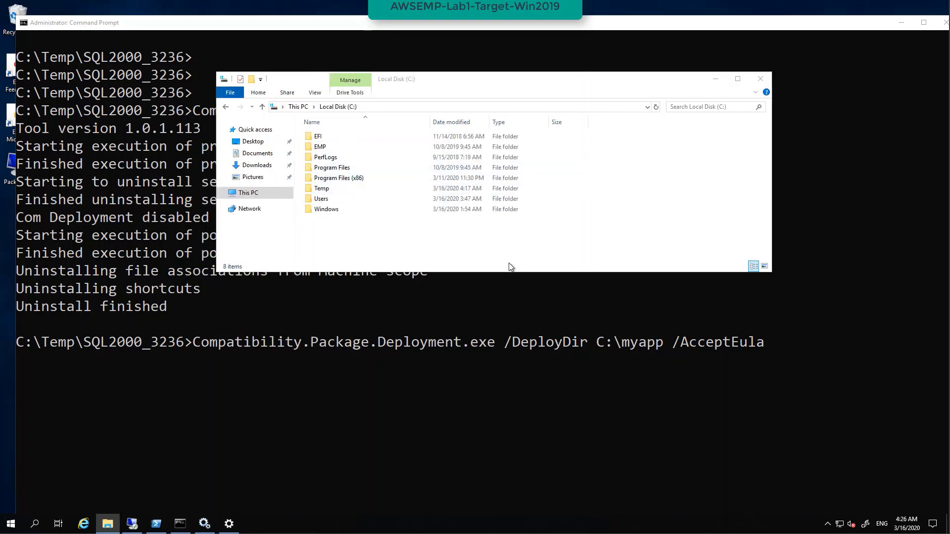
- Minimize File Explorer and redeploy the package with Compatibility.Package.Deployment.exe /DeployDir C:\myapp /AcceptEula
click(715, 80)
click(737, 275)
key(Escape)
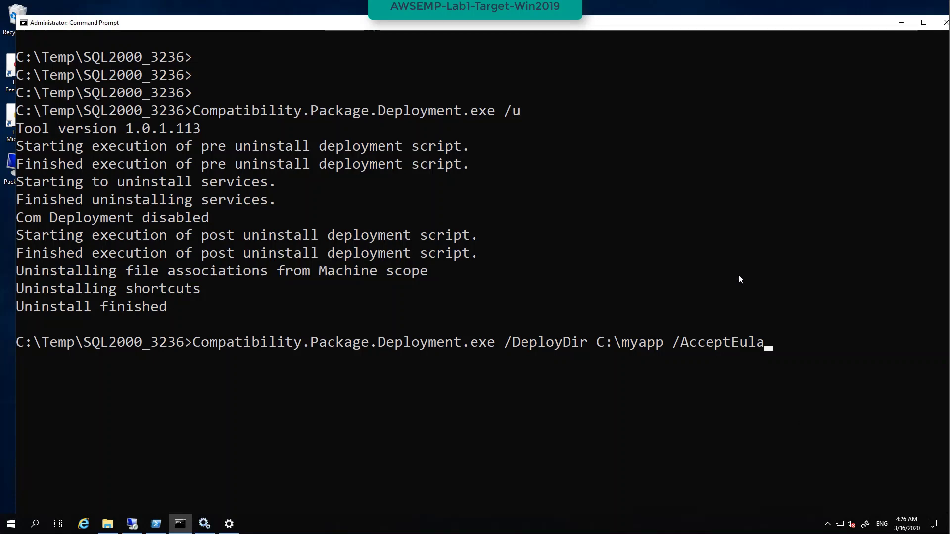
key(Return)
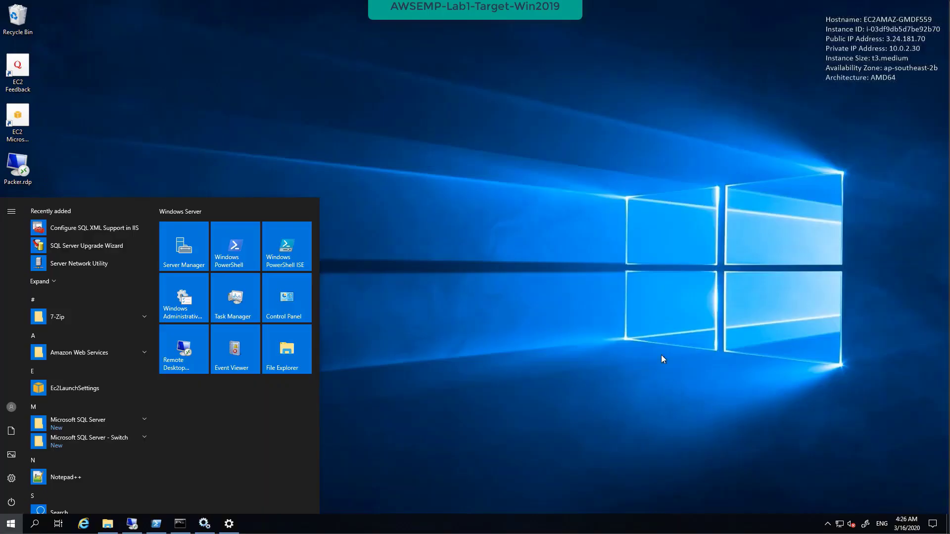
- Open Service Manager from the Microsoft SQL Server program group and start the SQL Server service
click(663, 359)
click(12, 524)
click(127, 419)
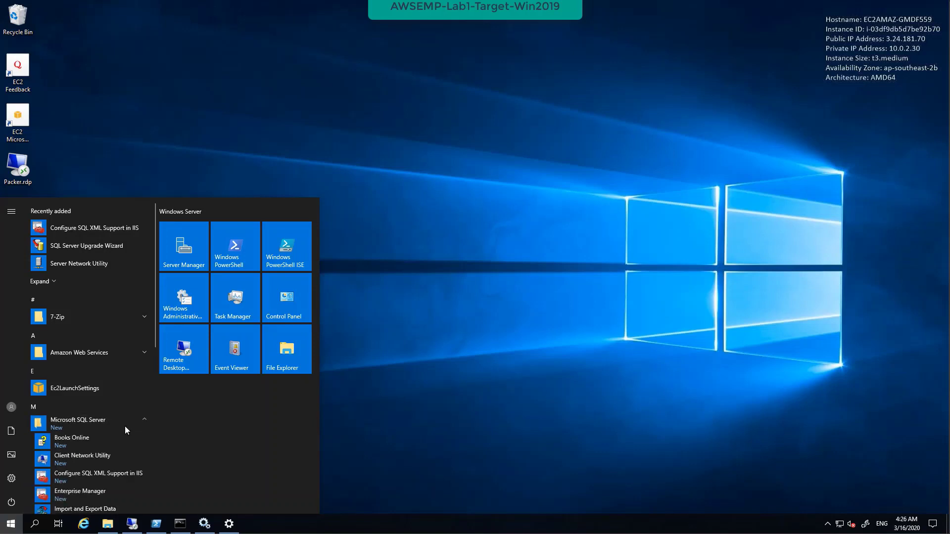
scroll(125, 428, down, 2)
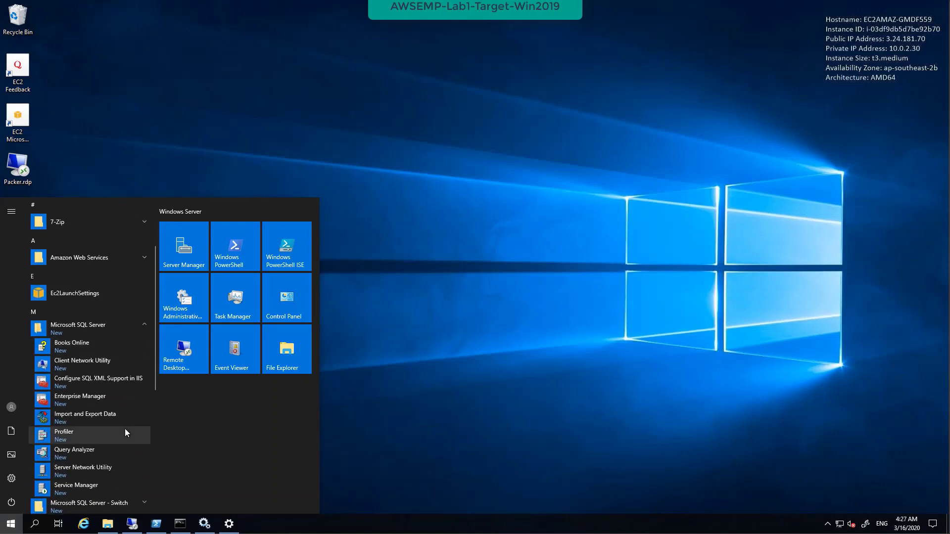
click(98, 488)
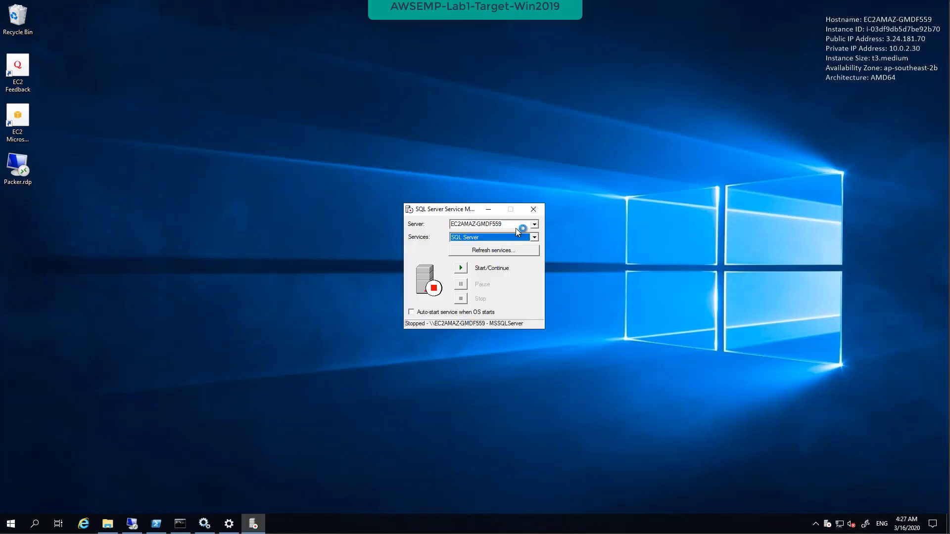
click(460, 268)
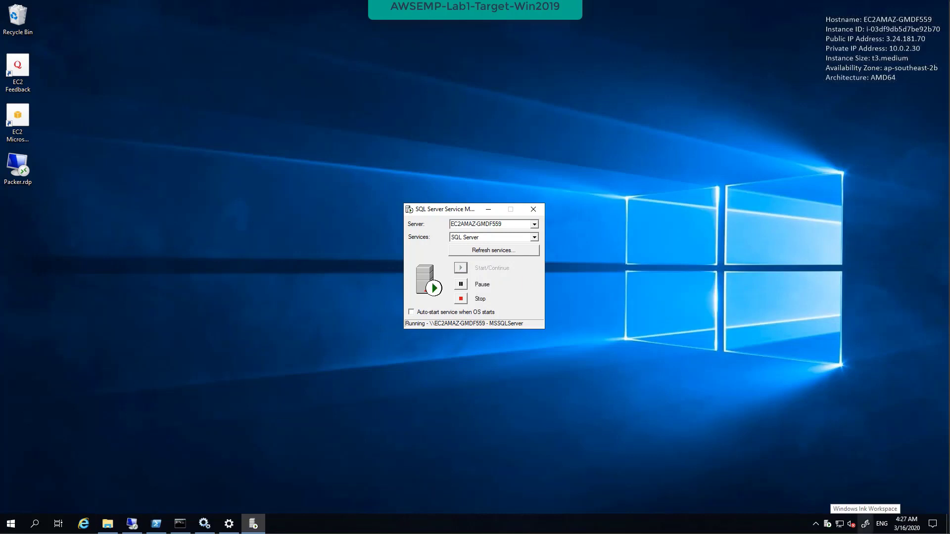
click(825, 527)
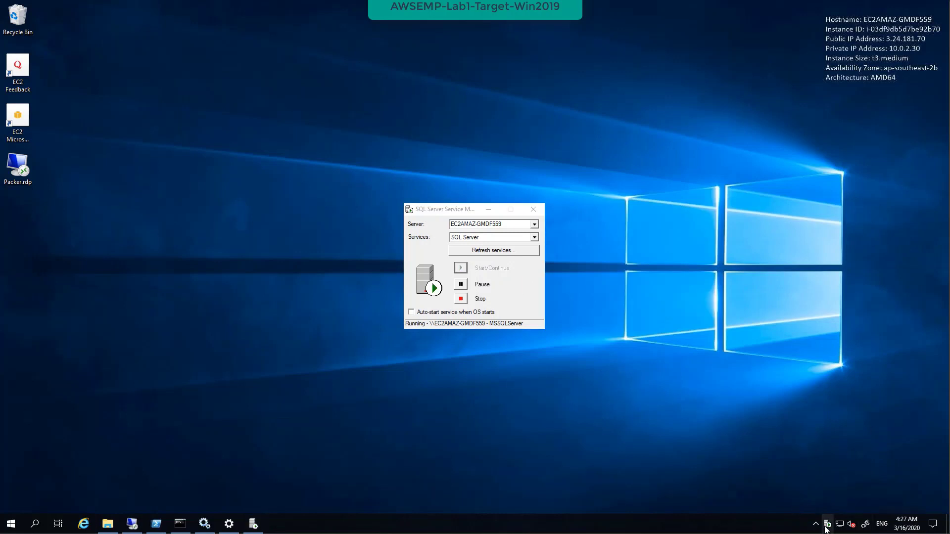
- Open the Windows Services console and look through the list for the SQL Server services
click(35, 523)
text(service)
click(71, 249)
click(271, 180)
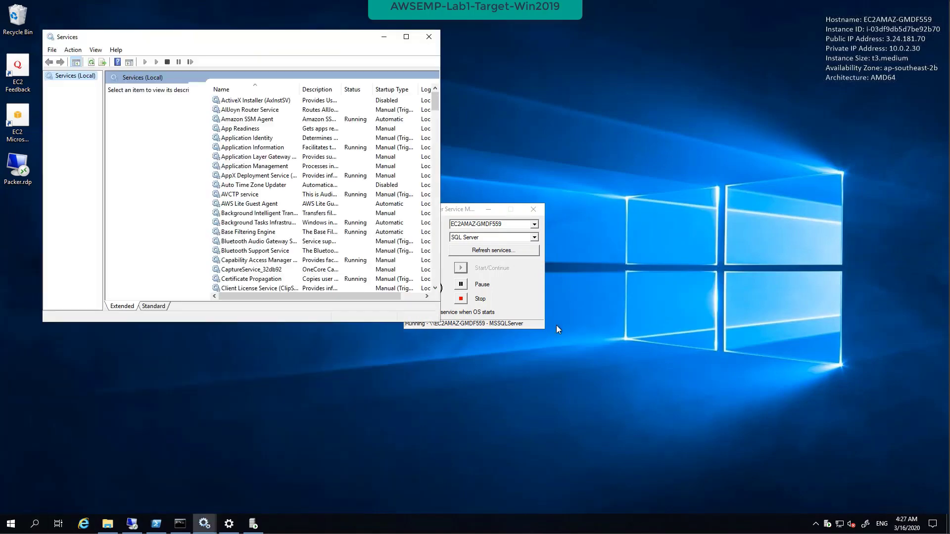
key(s)
key(Down)
key(Down)
key(Down)
key(Down)
key(Down)
key(Down)
key(Down)
key(Down)
key(Down)
key(Down)
key(Down)
key(Down)
key(Down)
key(Down)
key(Down)
key(Down)
key(Down)
key(Down)
key(Down)
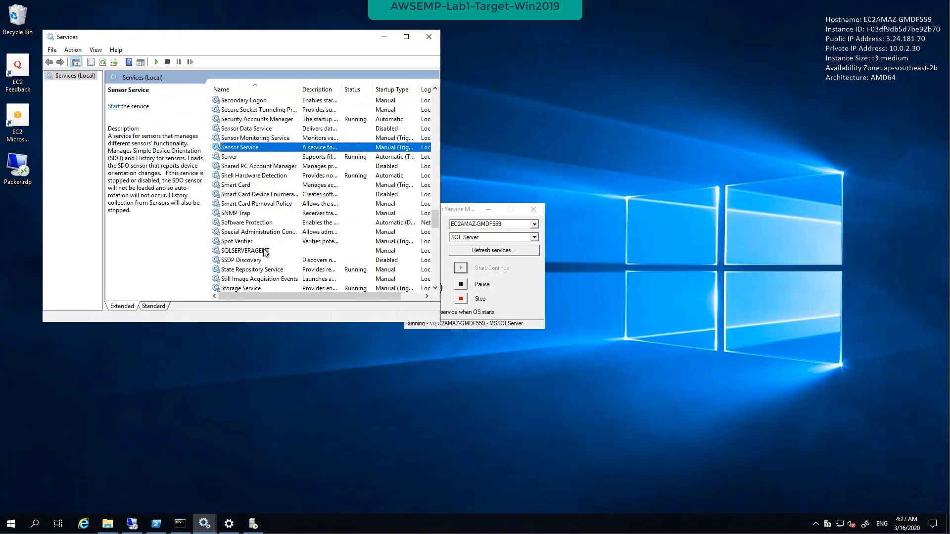
scroll(271, 257, up, 1)
scroll(272, 258, down, 4)
key(Down)
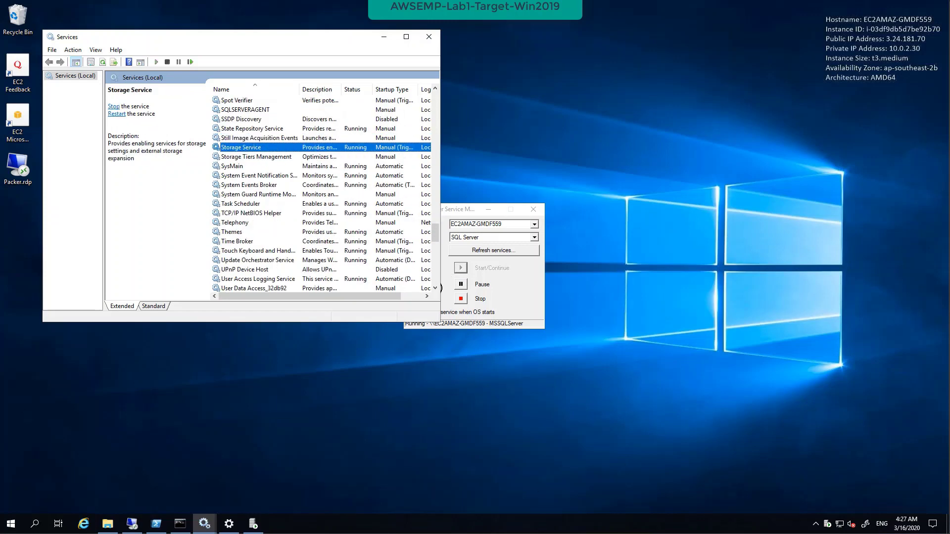
scroll(275, 233, up, 20)
- Inspect the general and log-on settings of the MSSQLSERVER service, close its properties and minimize the Services console
click(250, 130)
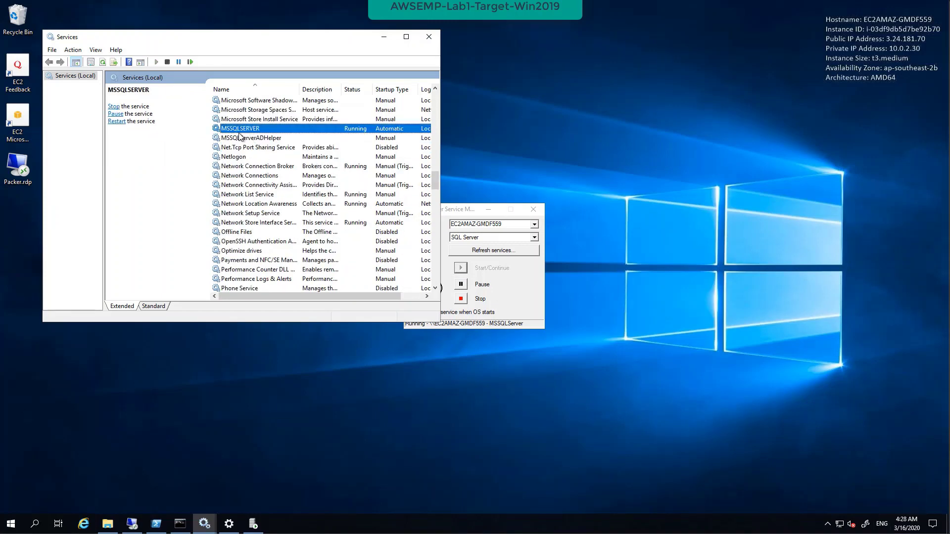
double_click(239, 130)
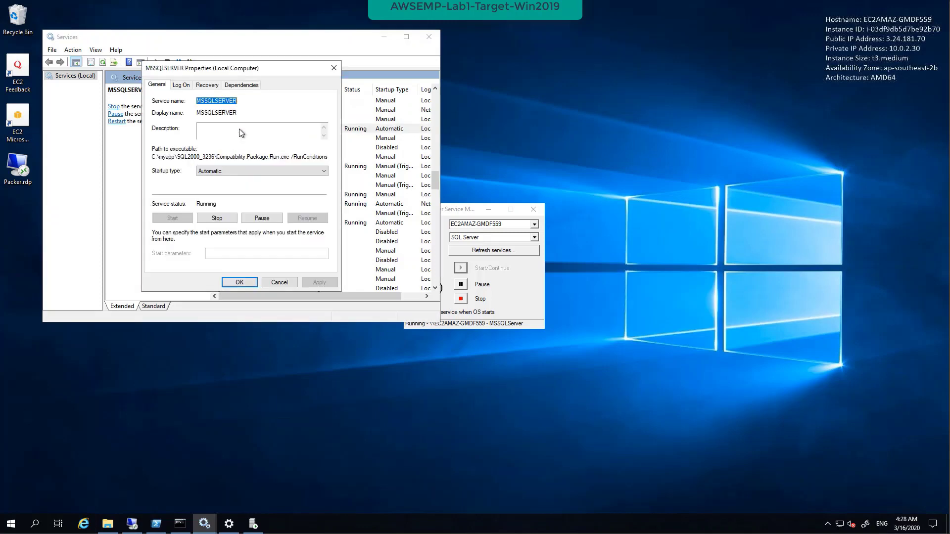
click(182, 85)
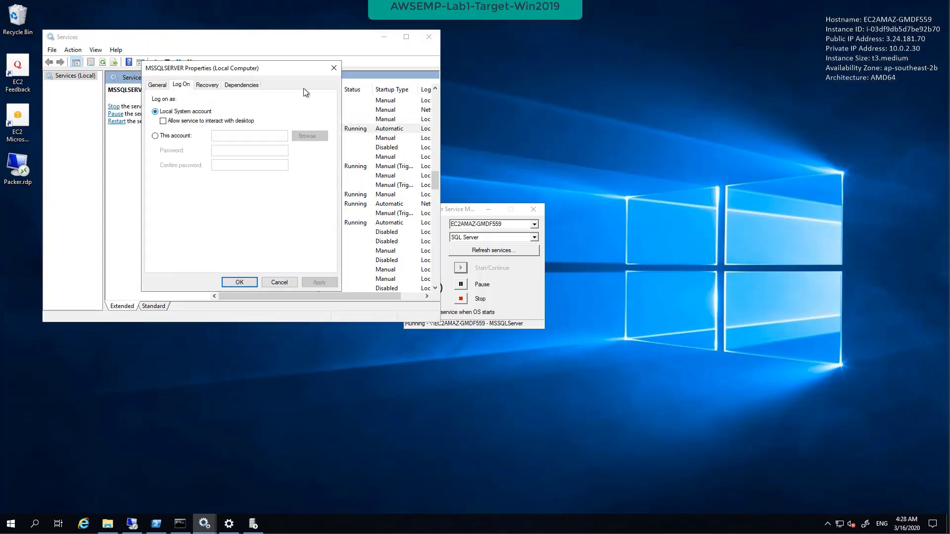
click(334, 68)
click(384, 37)
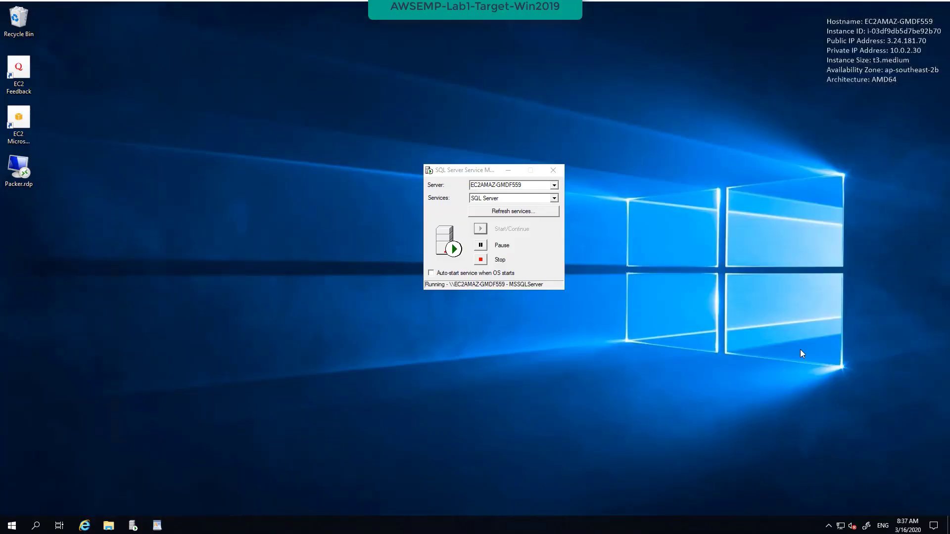
- Open the file location of the Service Manager shortcut from the Microsoft SQL Server program group
click(17, 530)
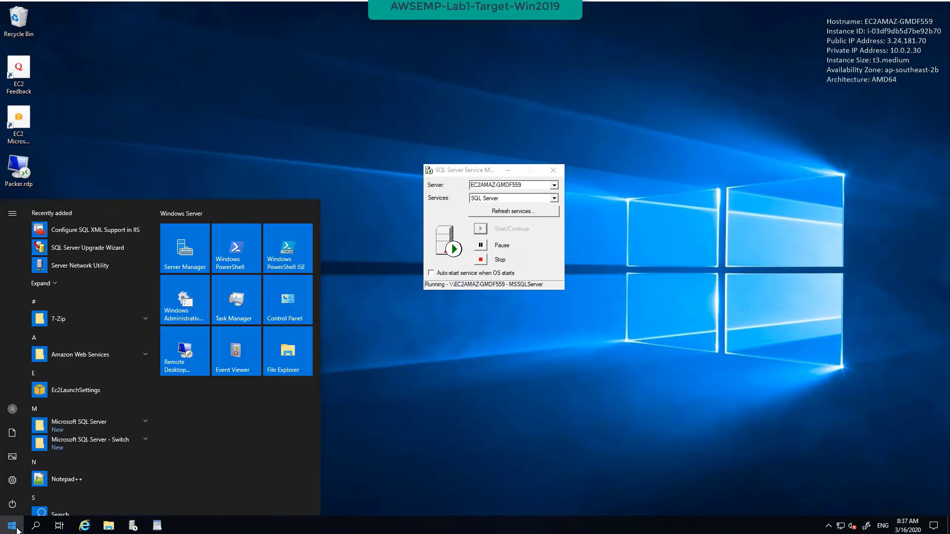
click(135, 422)
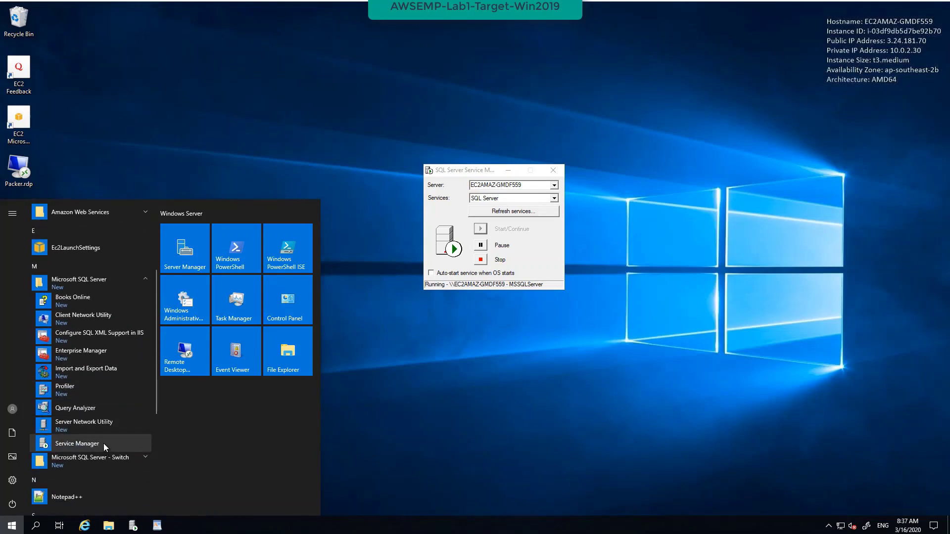
right_click(99, 445)
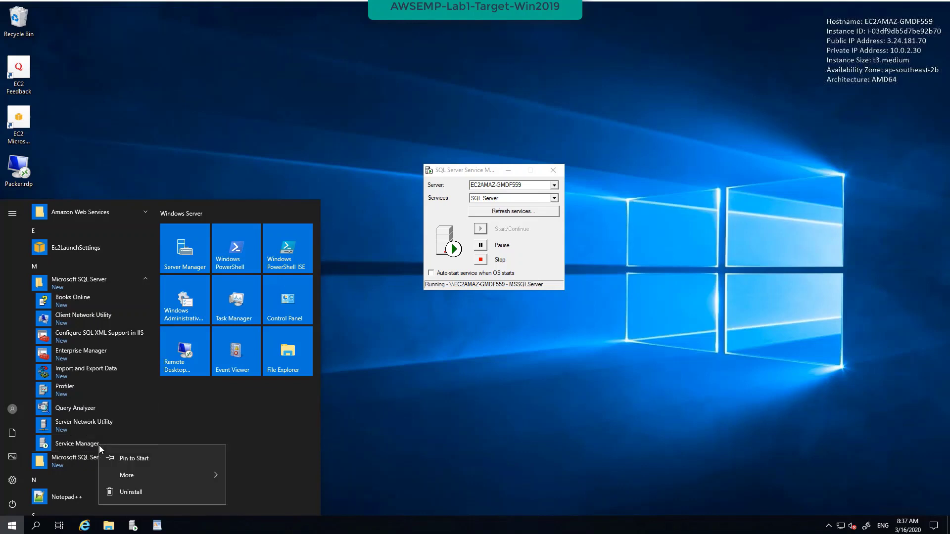
mouse_move(153, 478)
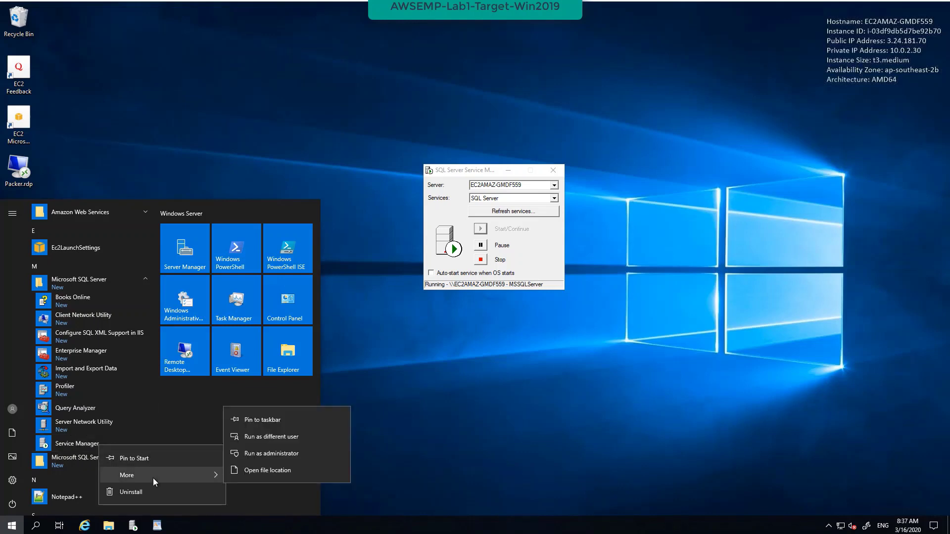
click(270, 471)
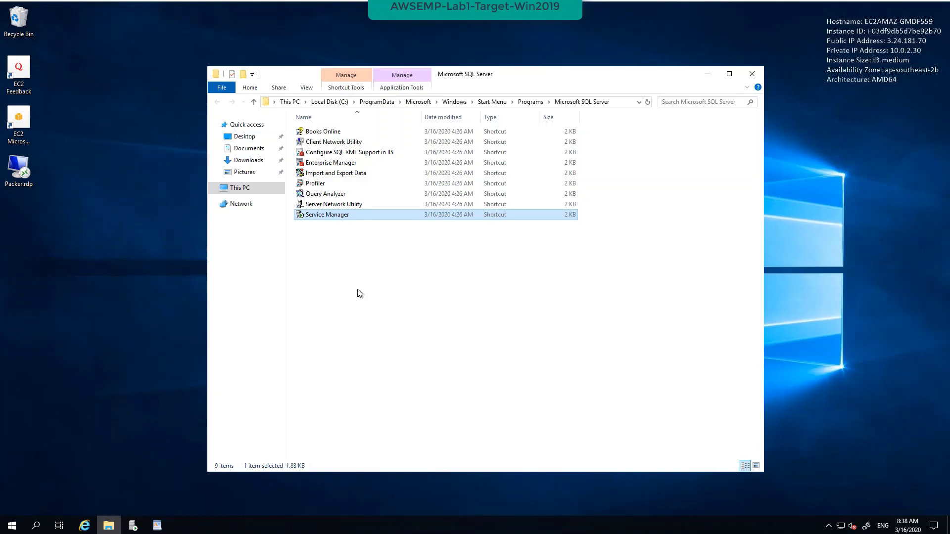
- Open the properties of the Service Manager shortcut and inspect its full target command
right_click(337, 216)
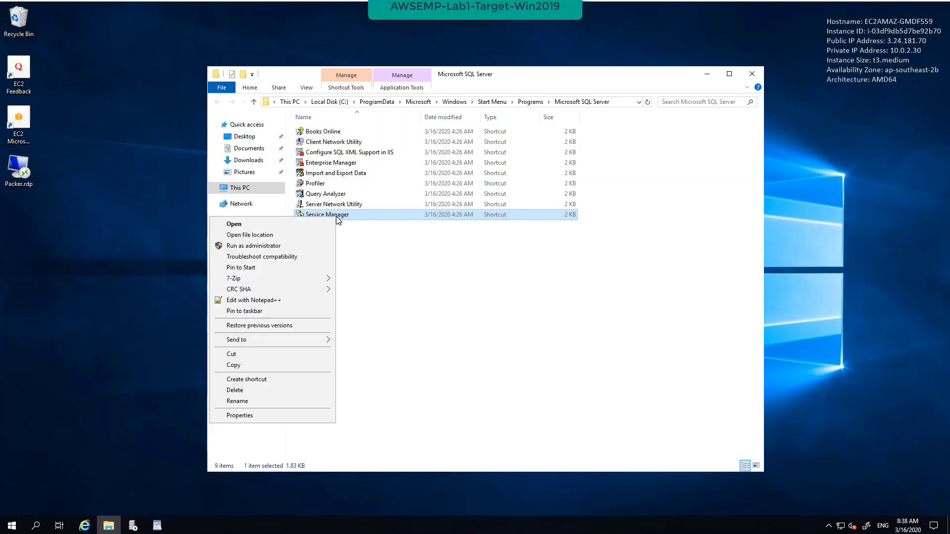
click(275, 415)
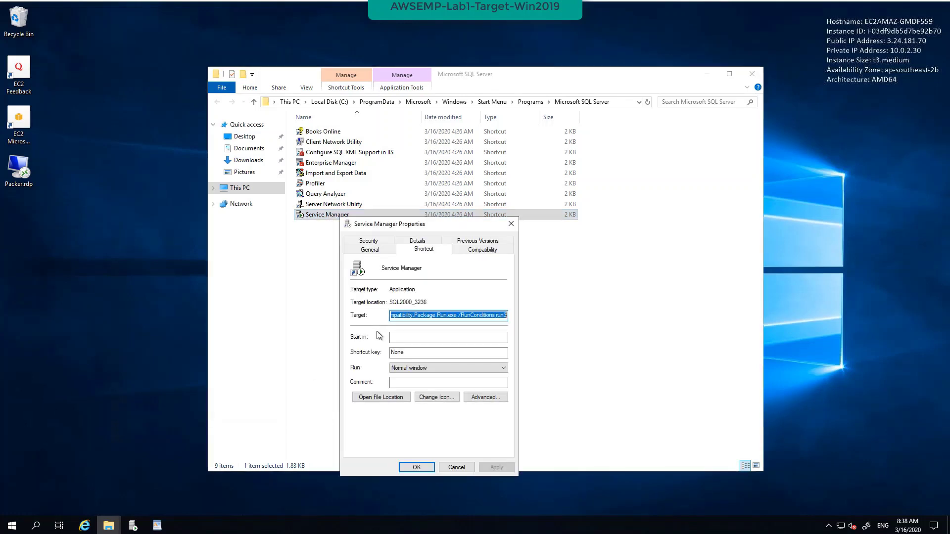
click(417, 316)
drag(472, 315, 519, 315)
click(394, 316)
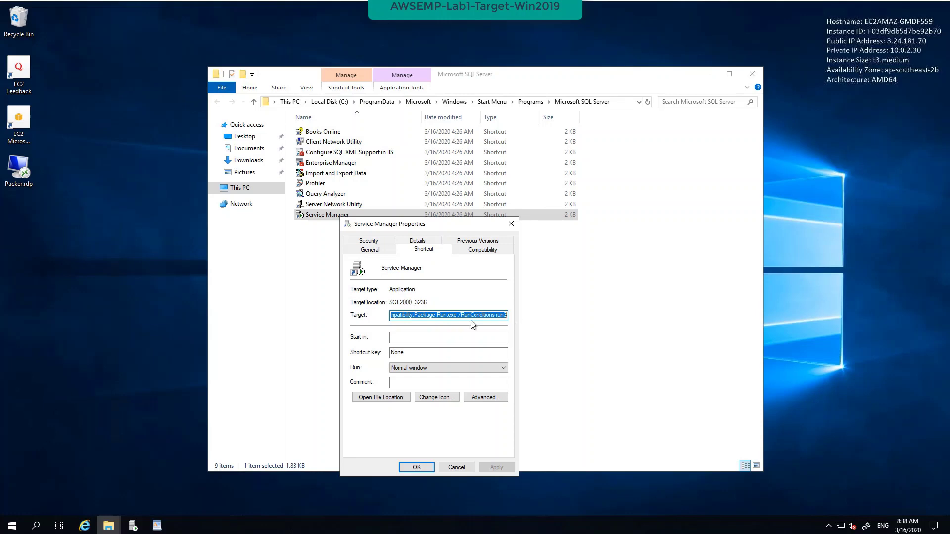
- Switch to WordPad and review the shortcut's target command, from the Compatibility.Package.Run.exe path to the /RunConditions run3 argument
click(156, 525)
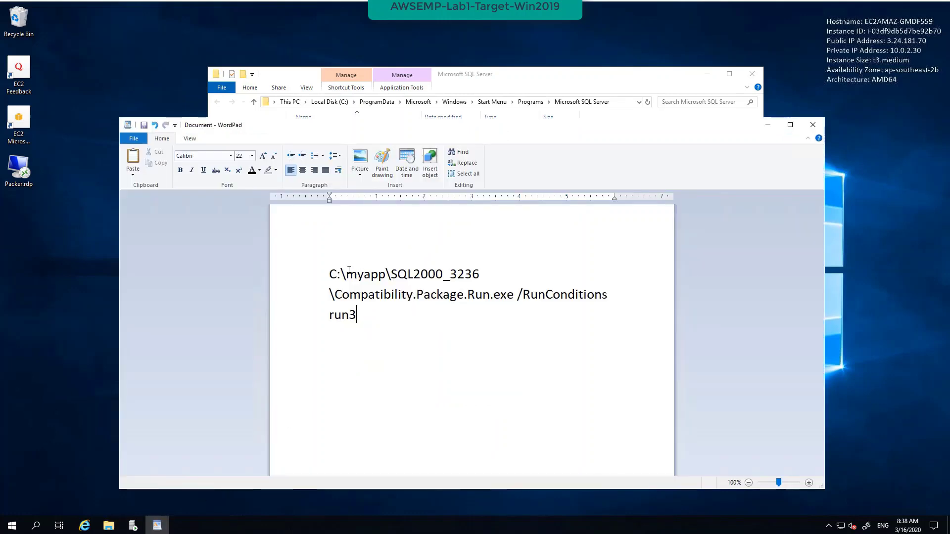
click(329, 274)
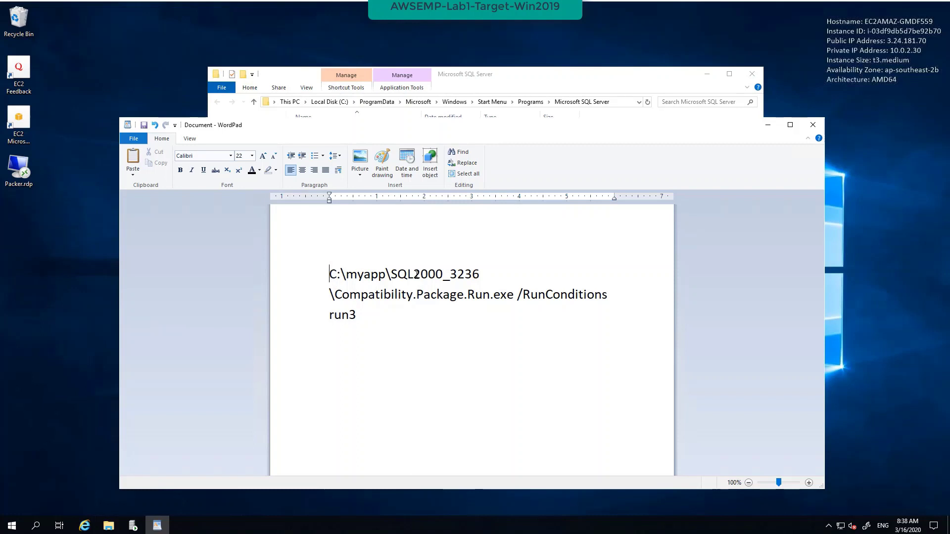
click(348, 296)
click(501, 295)
drag(517, 296, 618, 296)
click(364, 312)
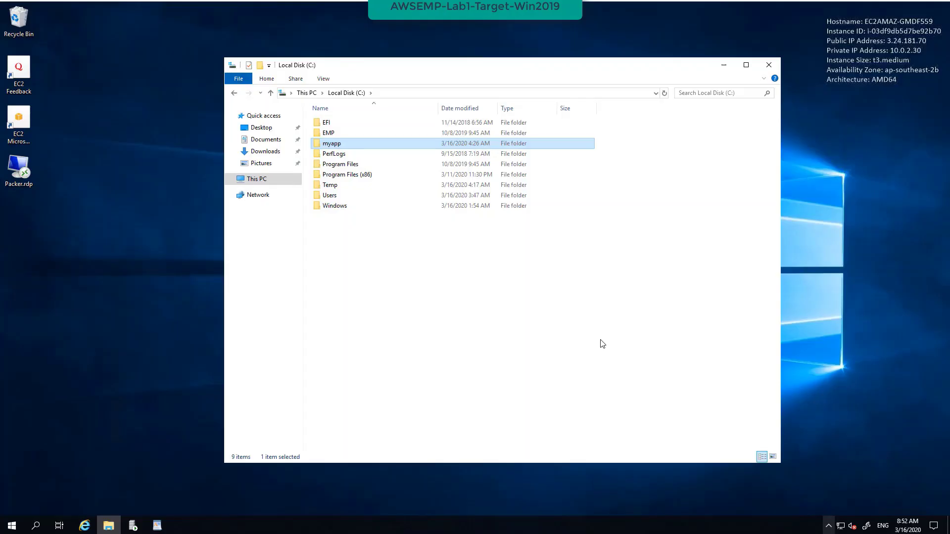
- Browse from the C: drive to EMP\Tools and launch procexp.exe
double_click(331, 133)
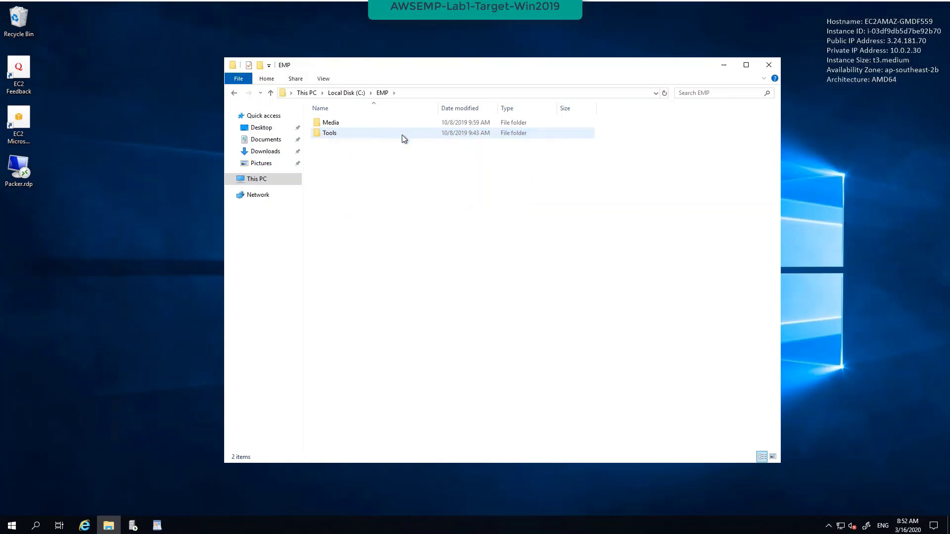
double_click(338, 134)
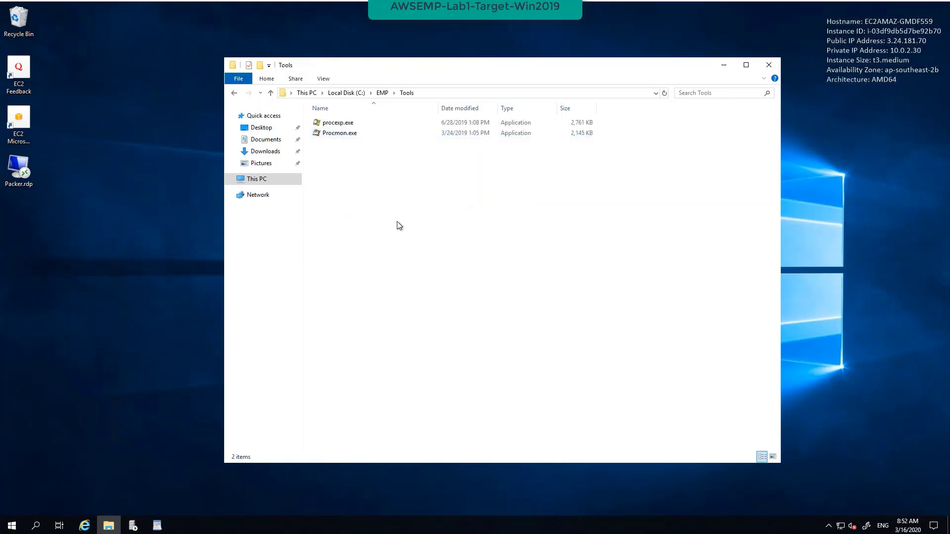
click(346, 126)
double_click(346, 128)
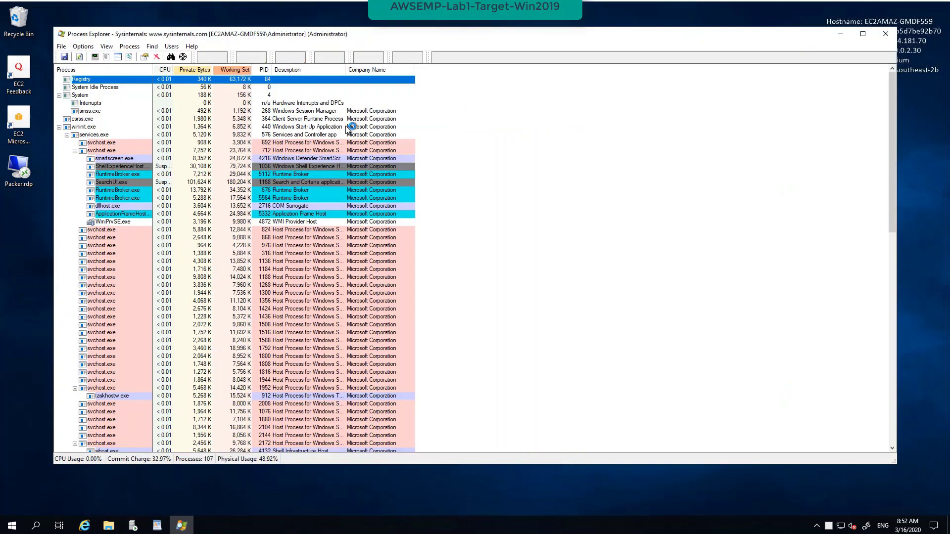
- Collapse the services.exe branch of the process tree and bring up the SQL Server Service Manager window
click(67, 134)
mouse_move(113, 271)
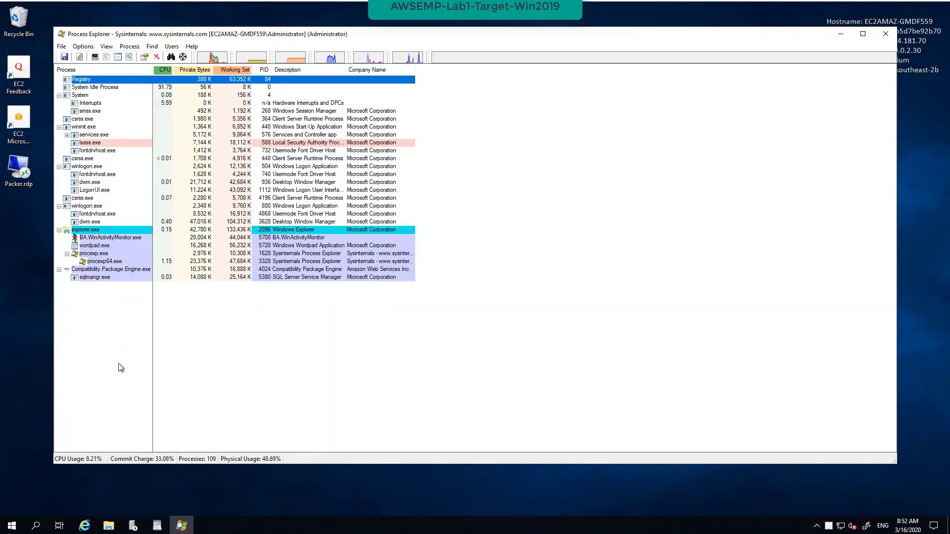
click(133, 525)
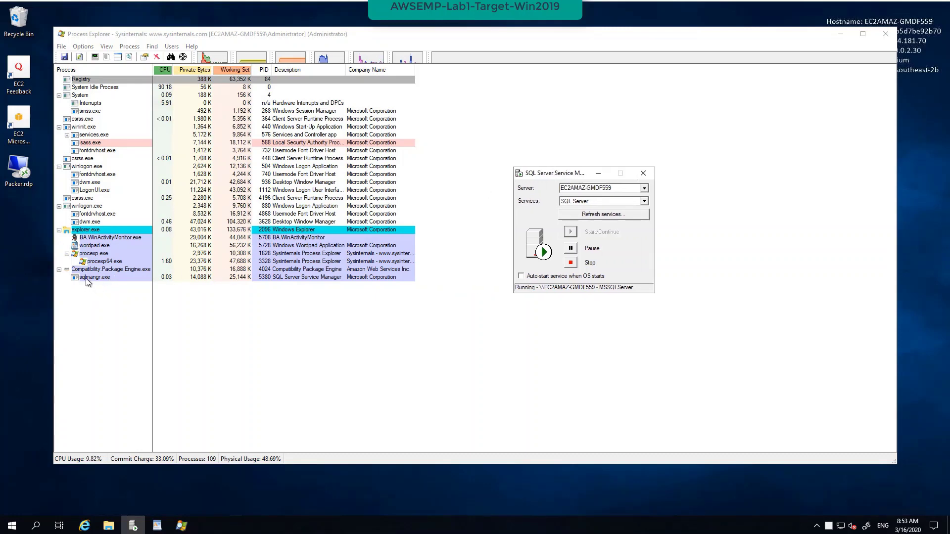
- Inspect the command lines and paths of Compatibility.Package.Engine.exe and its child process sqlmangr.exe in Process Explorer
click(99, 270)
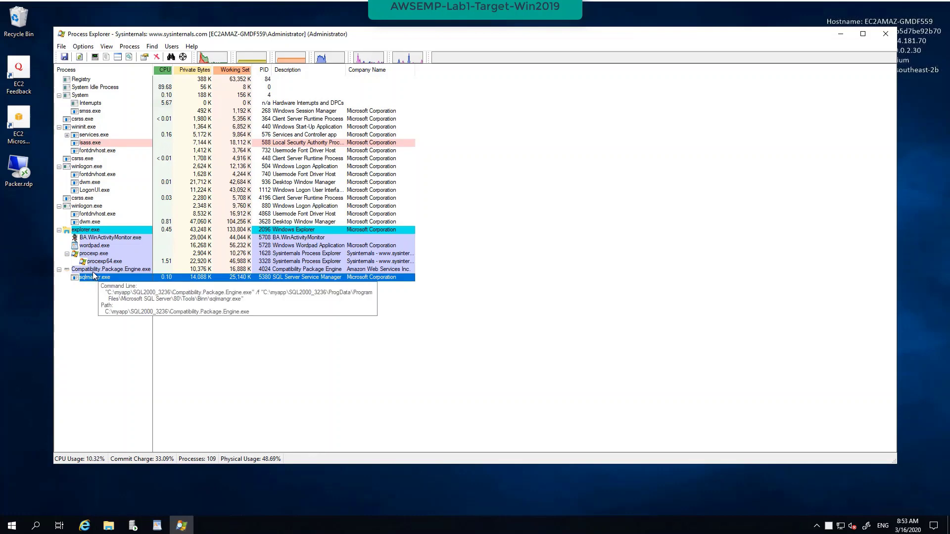
click(94, 279)
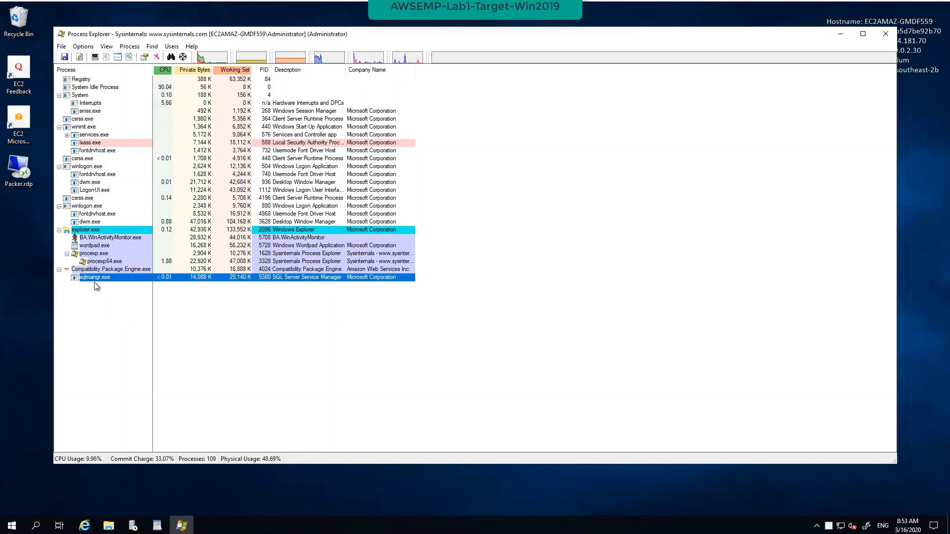
mouse_move(92, 281)
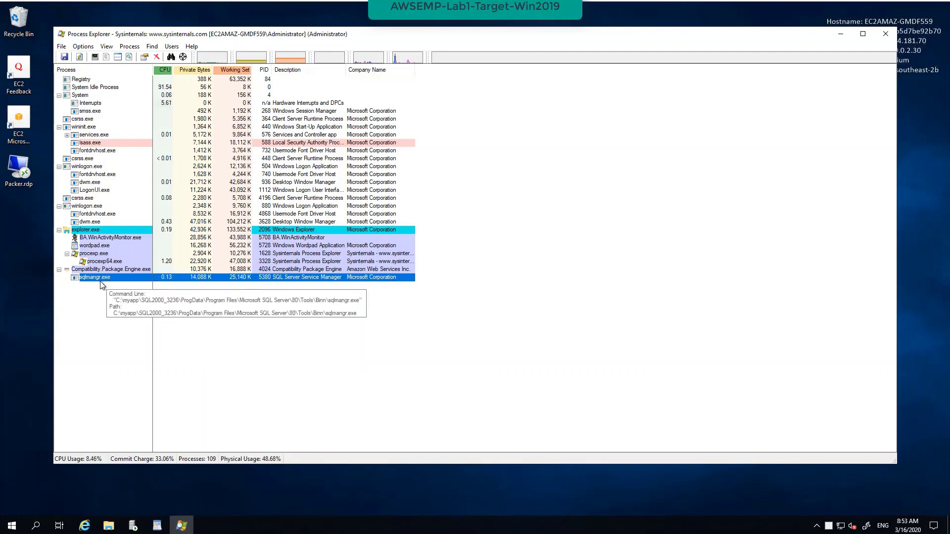
click(86, 271)
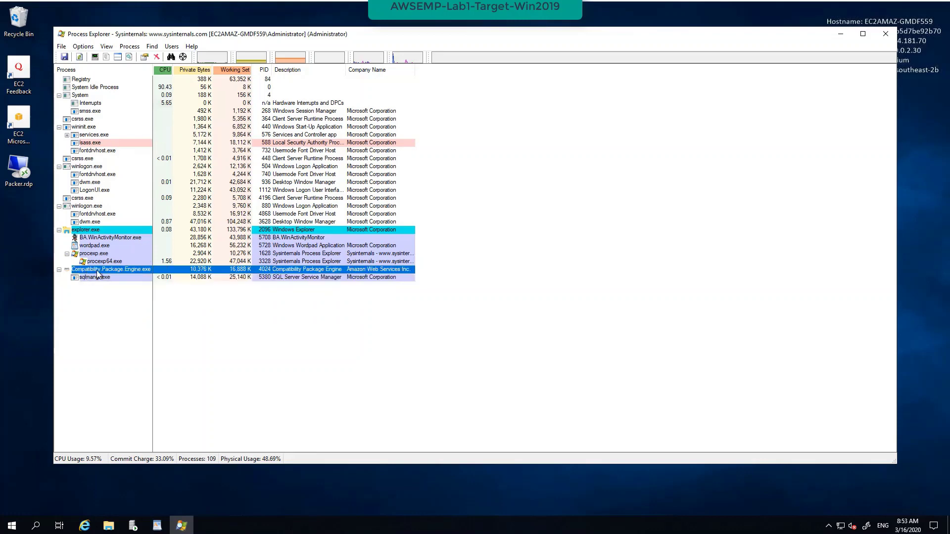
mouse_move(124, 275)
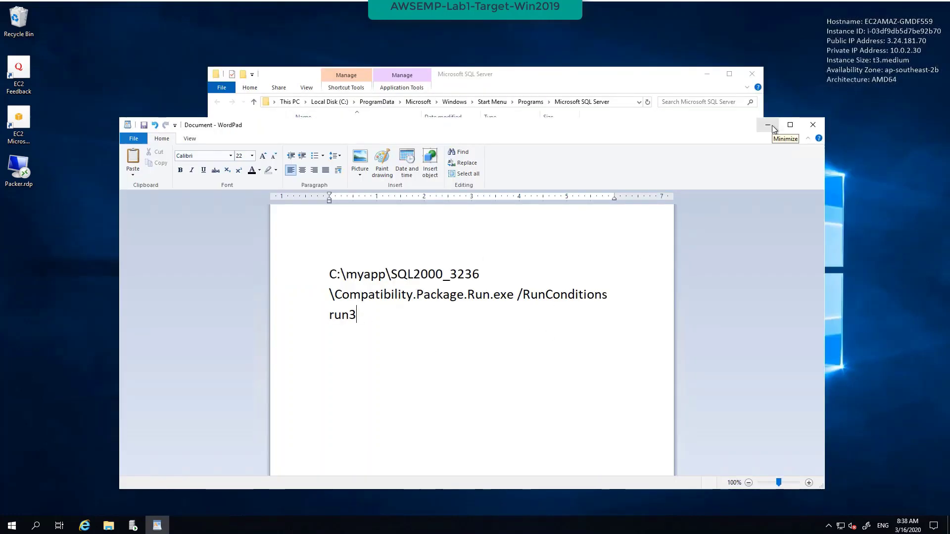
- Review the run3 condition in the WordPad document and close the Service Manager shortcut's properties
click(341, 314)
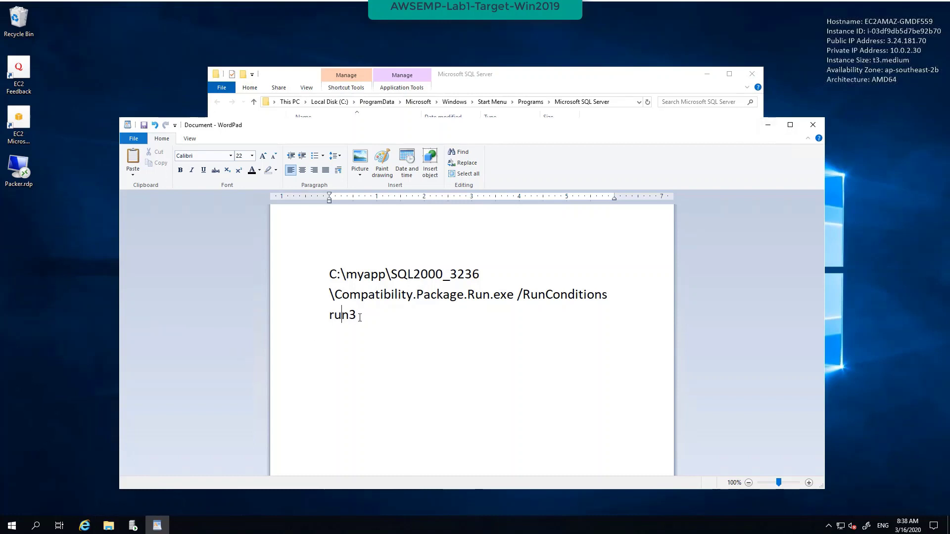
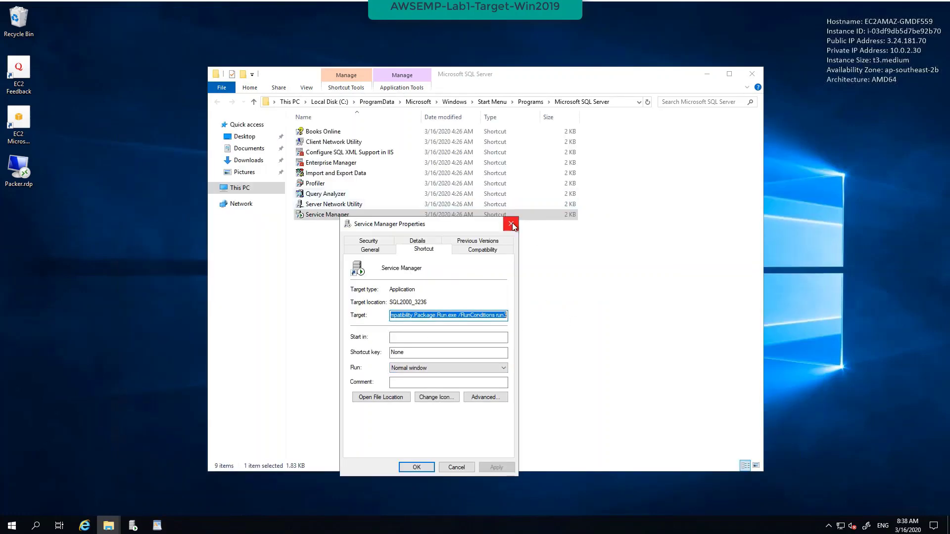
click(511, 224)
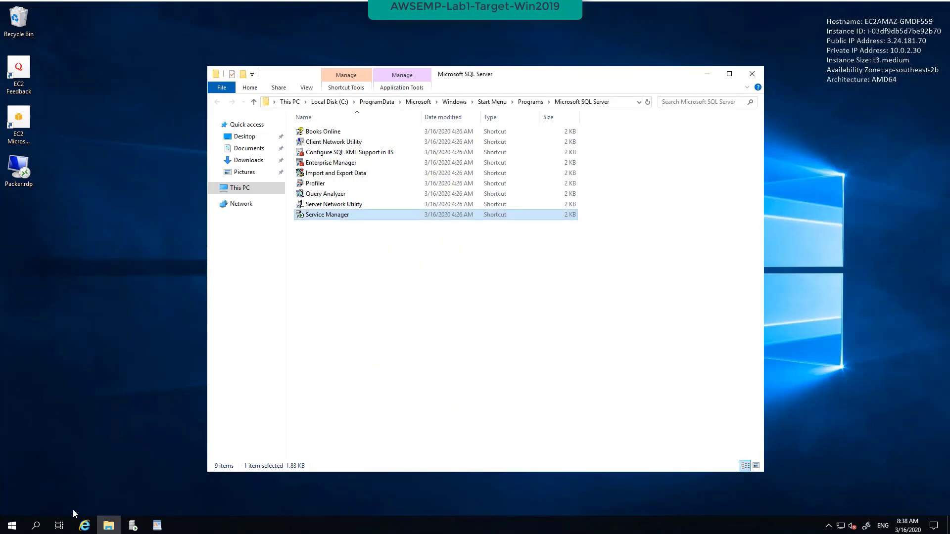
- Open a new File Explorer window and browse to the C:\myapp\SQL2000_3236 folder
click(107, 526)
click(107, 527)
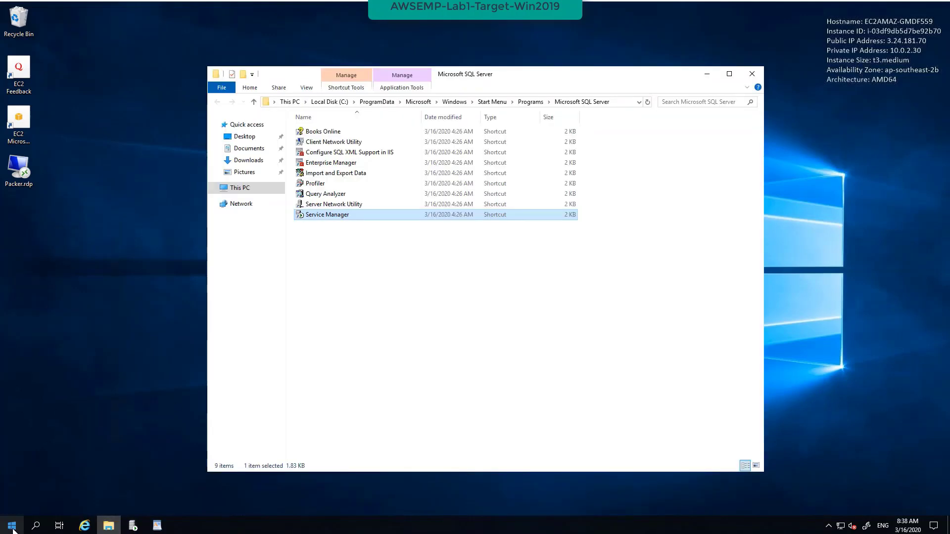
click(12, 525)
click(304, 355)
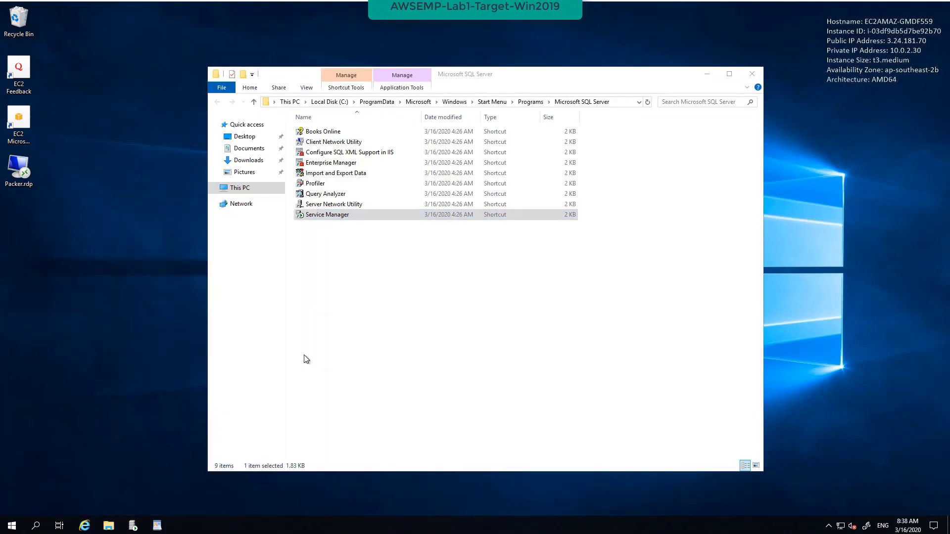
click(259, 200)
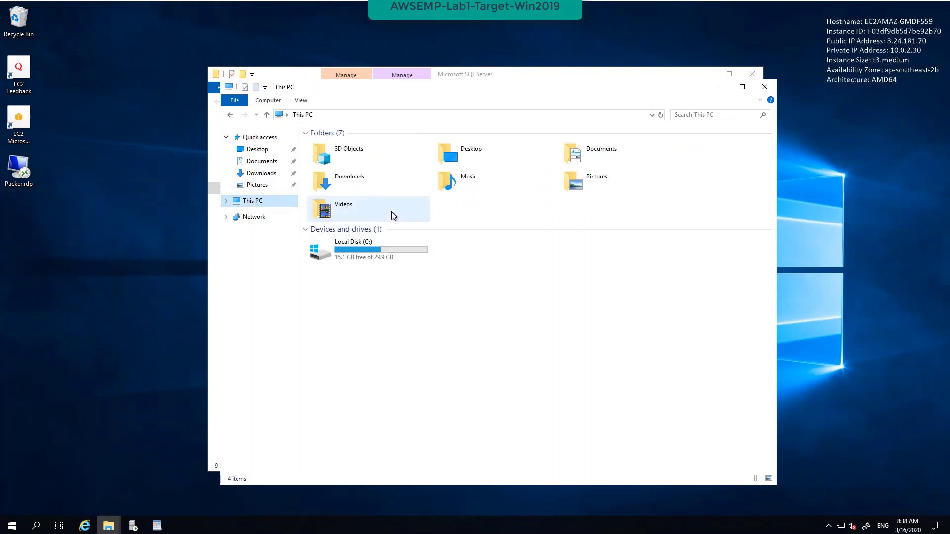
double_click(364, 253)
click(329, 168)
double_click(329, 168)
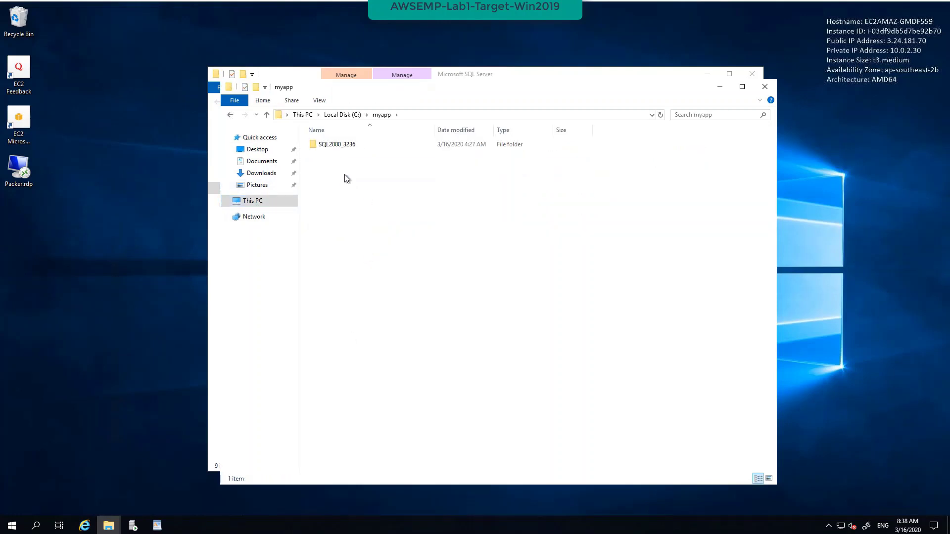
double_click(335, 145)
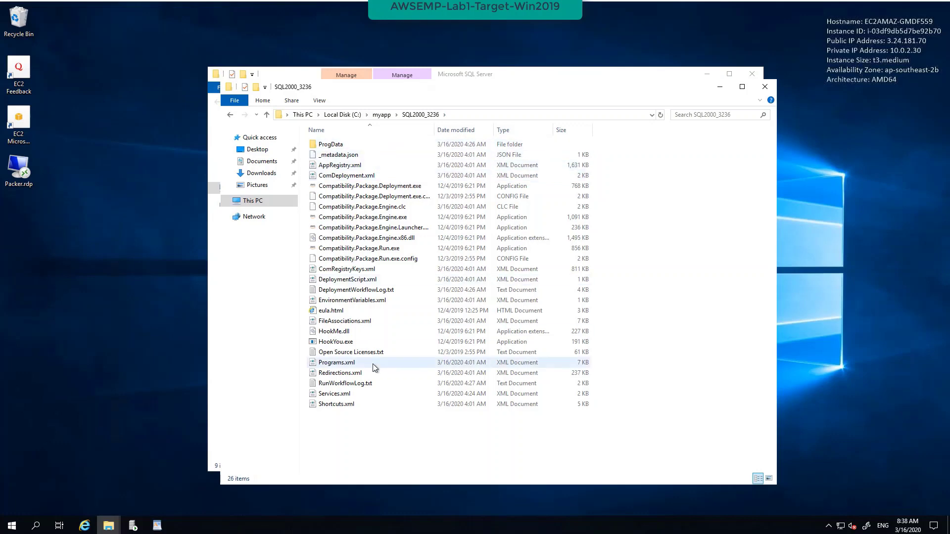
- Open Programs.xml with Notepad++ and examine the path and arguments of the run3 program entry
right_click(339, 364)
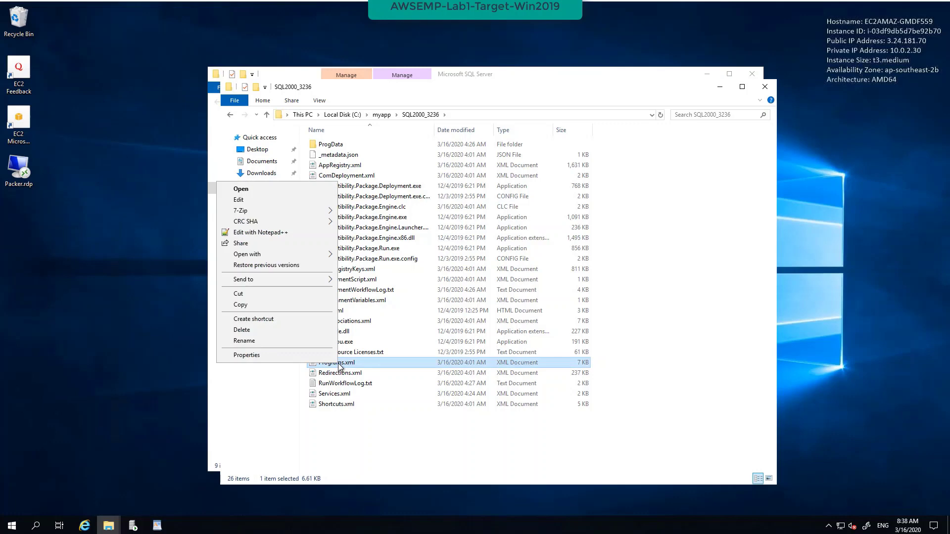
click(252, 234)
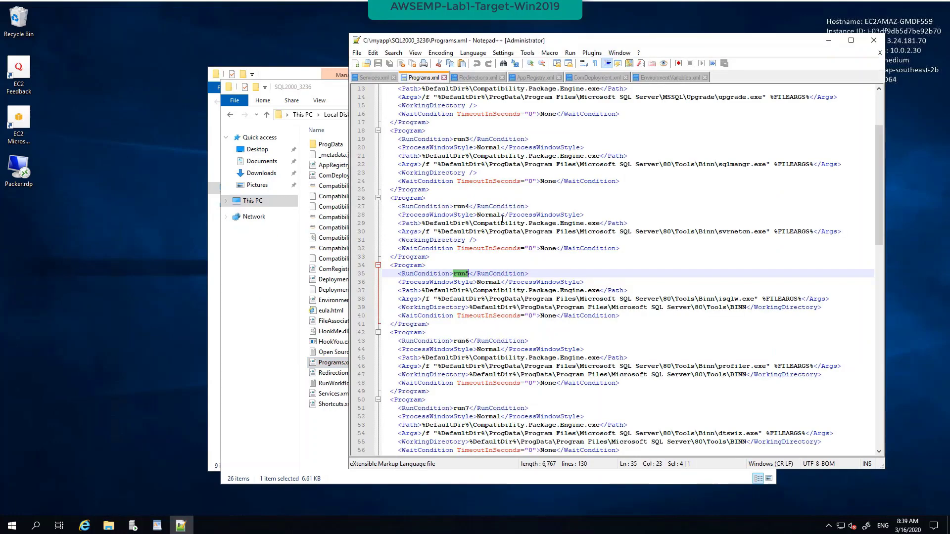
click(521, 265)
scroll(521, 265, down, 1)
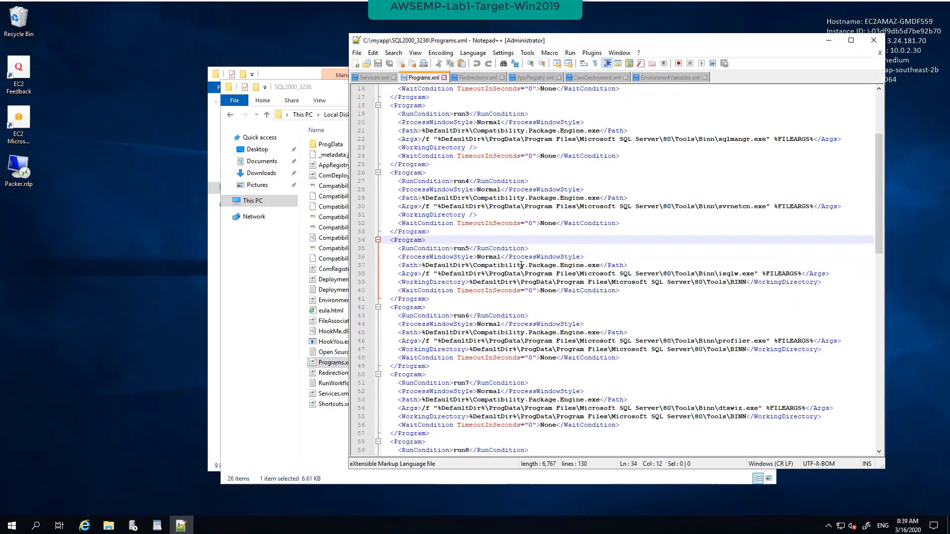
scroll(522, 265, up, 1)
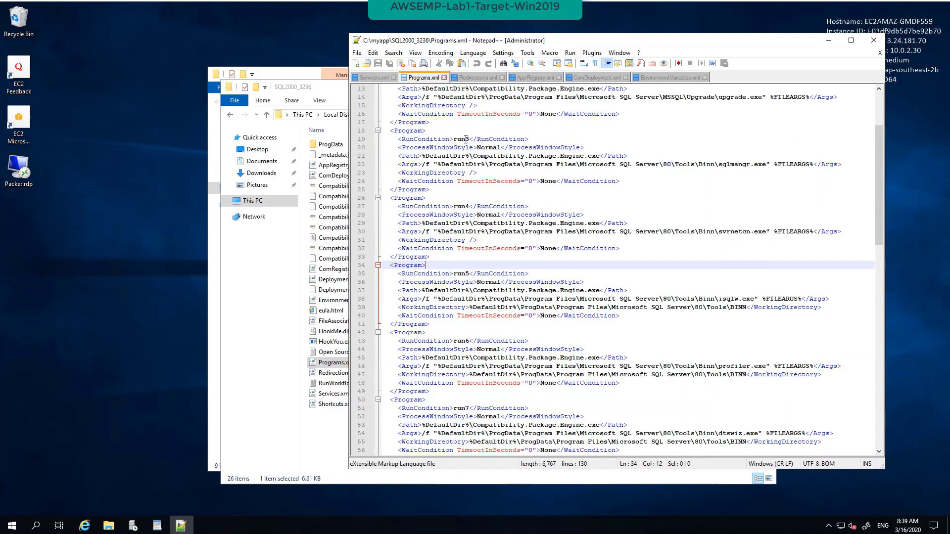
double_click(461, 139)
click(529, 157)
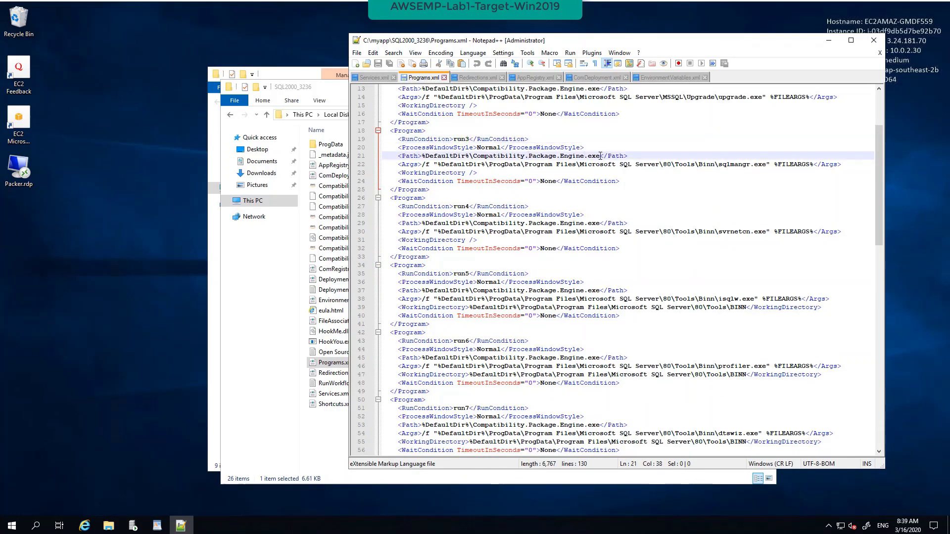
drag(552, 156, 490, 164)
click(645, 164)
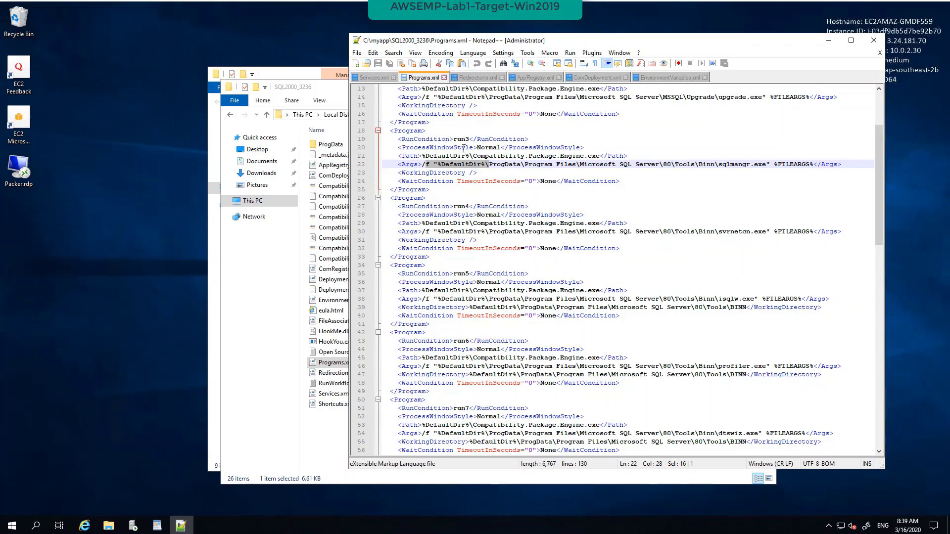
- Examine the sqlmangr.exe name and FILEARGS argument of the run3 entry, and the run4 condition below it, in Programs.xml
double_click(723, 164)
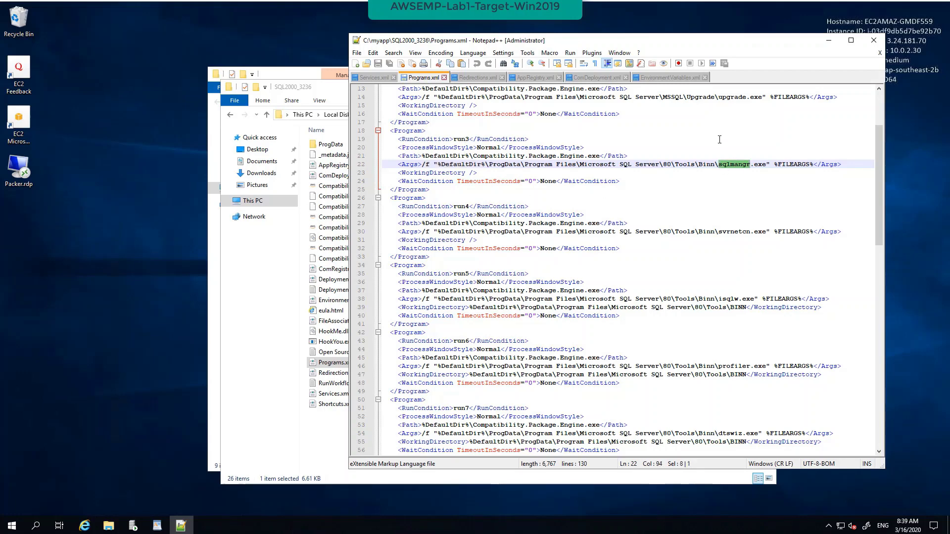
click(761, 164)
double_click(792, 164)
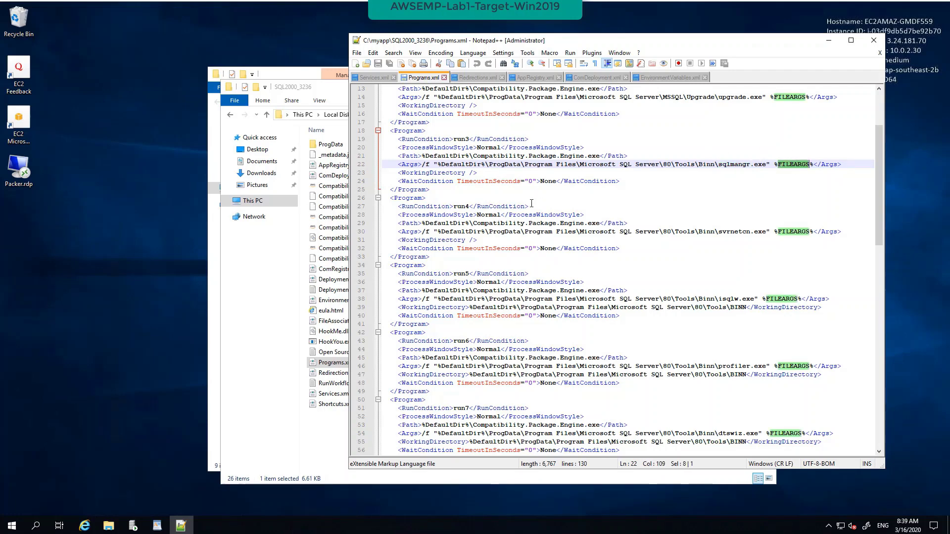
double_click(461, 206)
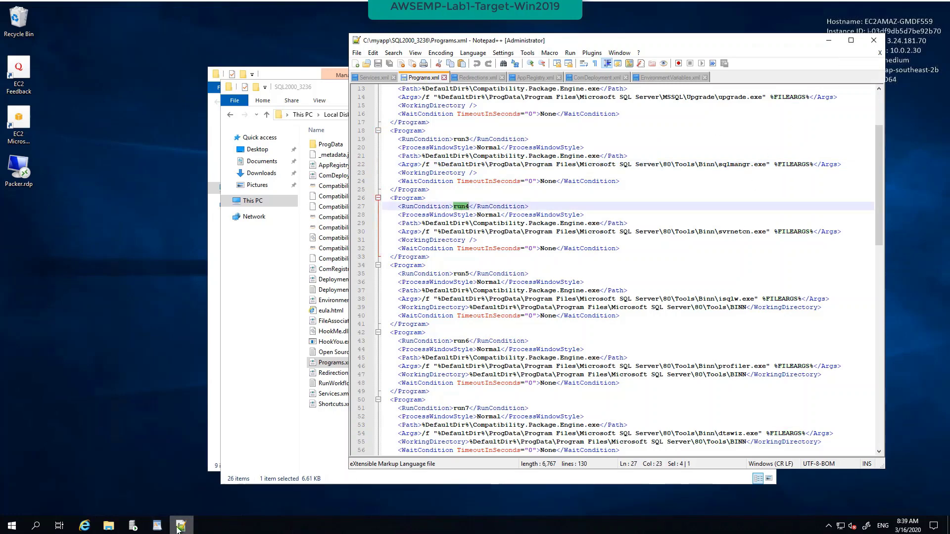
- Switch to the Microsoft SQL Server shortcuts folder and inspect the run condition in the Profiler shortcut's target
click(107, 529)
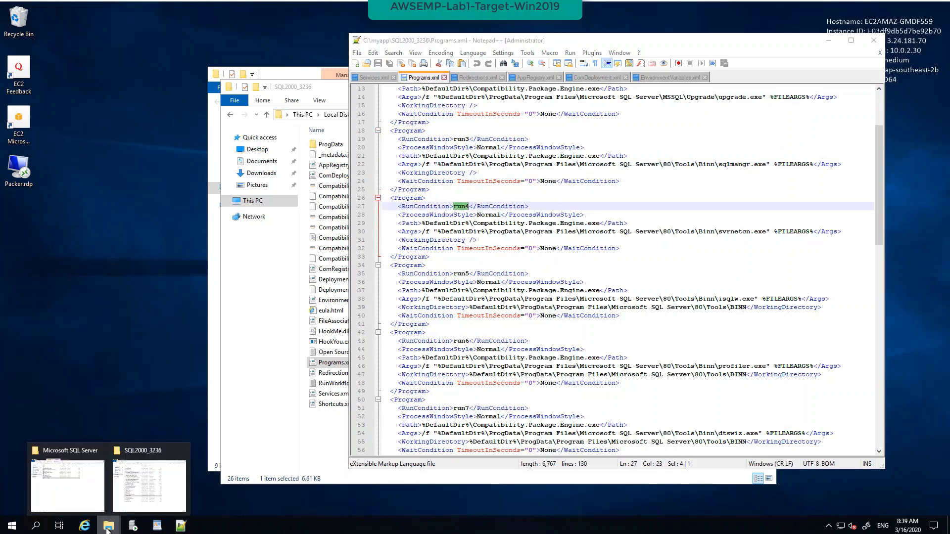
click(68, 482)
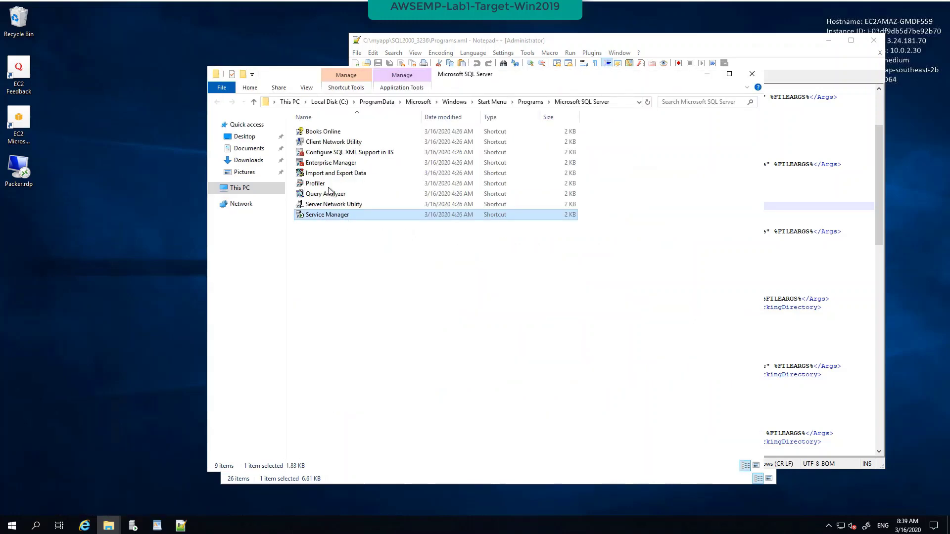
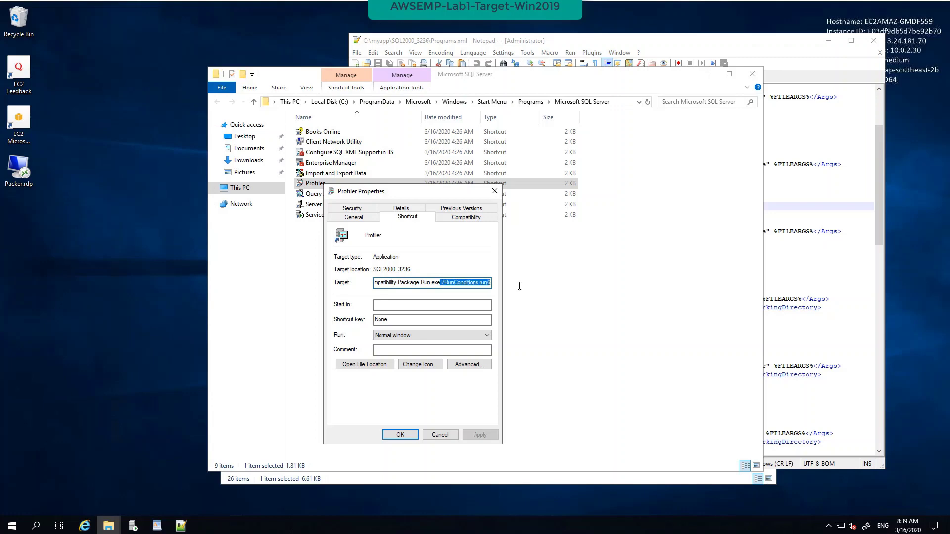
double_click(474, 283)
double_click(483, 283)
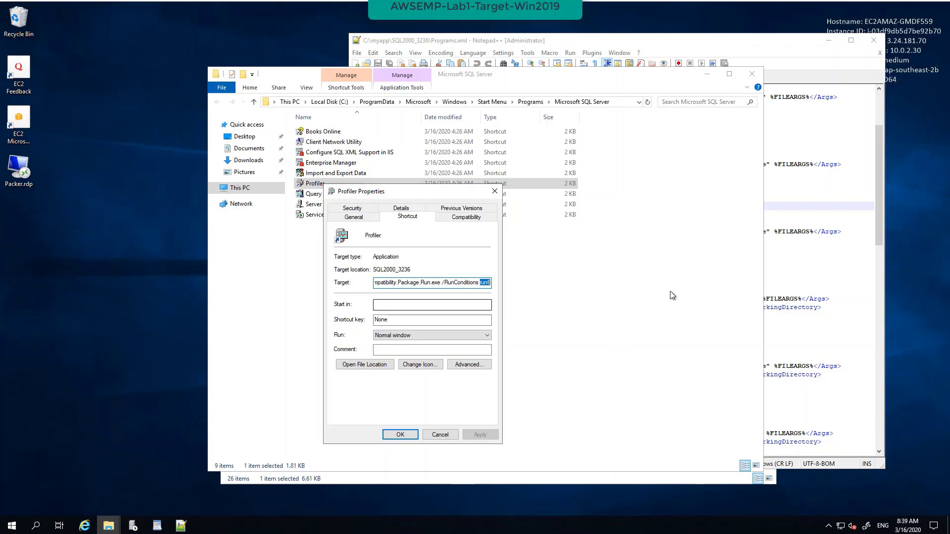
- Return to Programs.xml and examine the run6 program entry that matches the Profiler shortcut
click(783, 266)
scroll(782, 266, down, 5)
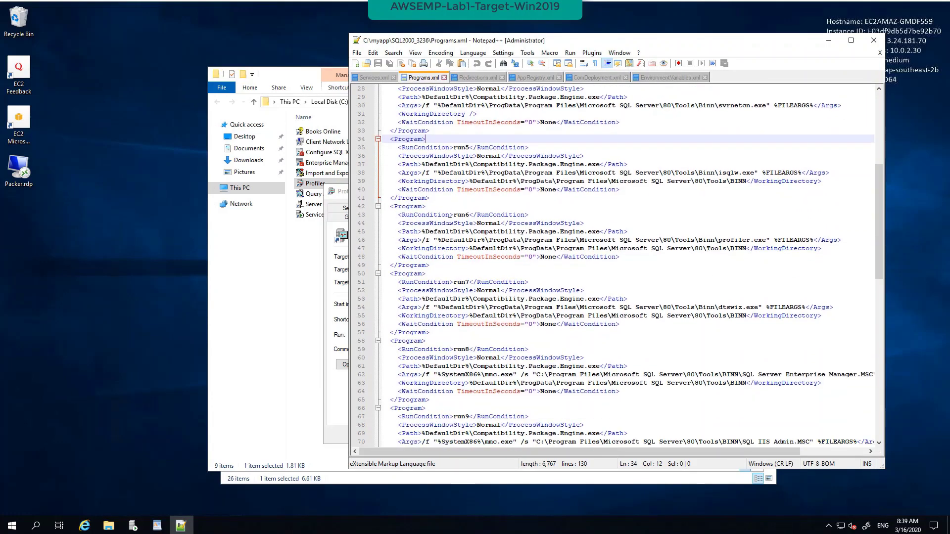
double_click(461, 215)
click(451, 266)
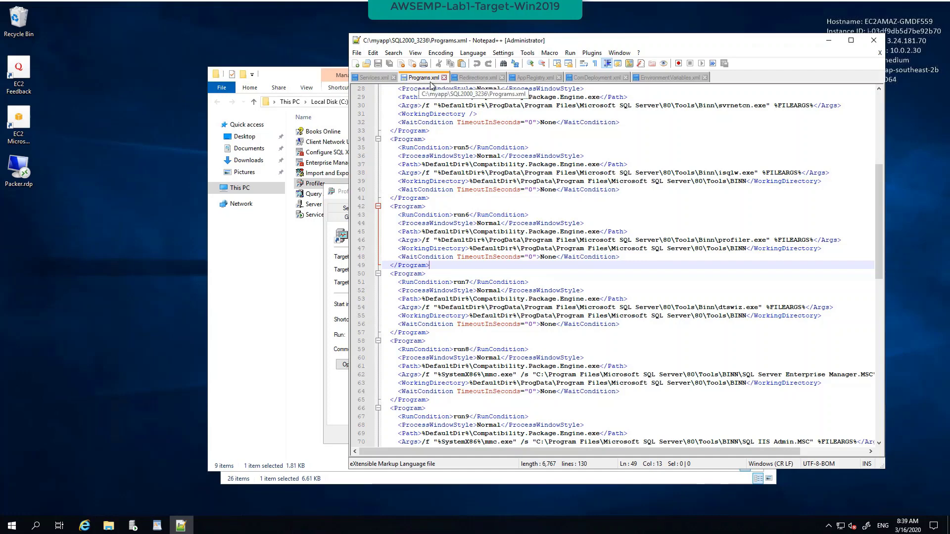
- Close Notepad++, the Profiler shortcut's properties and the Microsoft SQL Server shortcuts folder
click(874, 40)
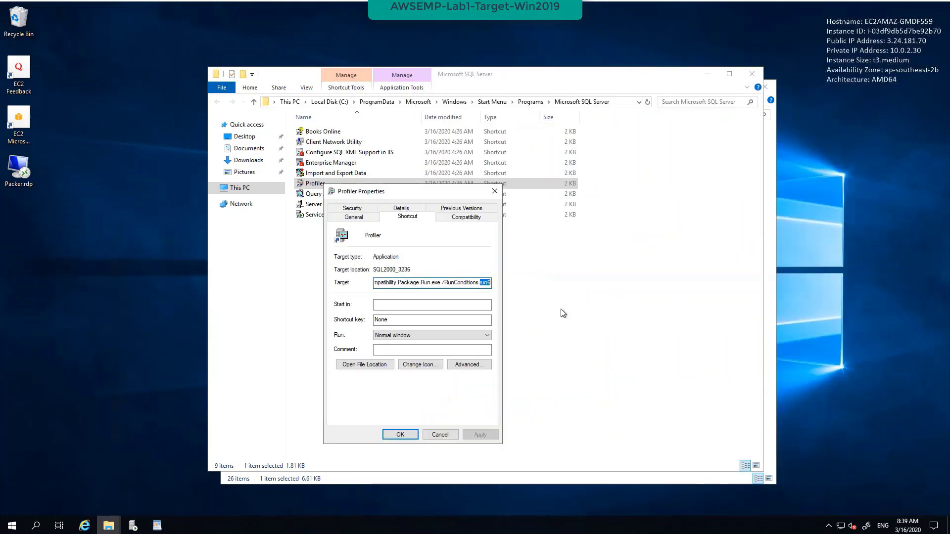
click(494, 190)
click(752, 73)
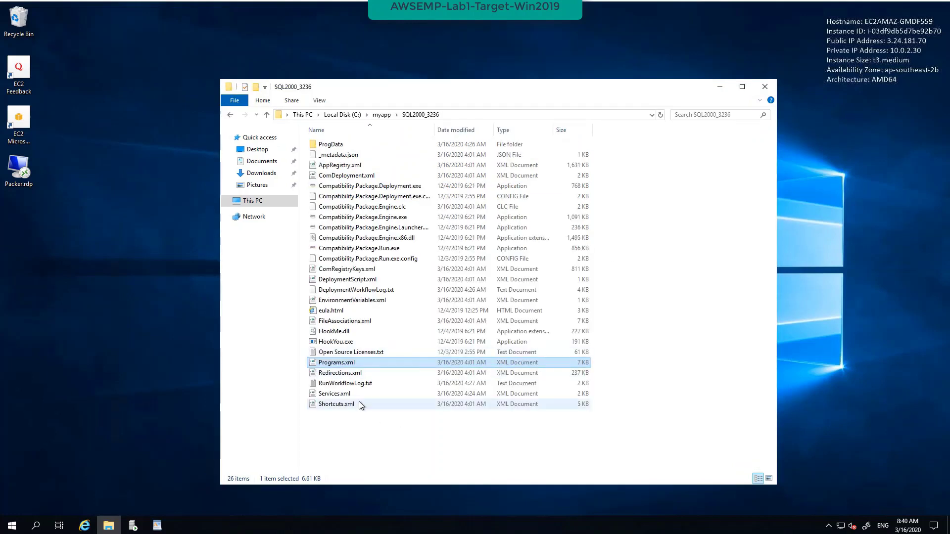
- Open Redirections.xml with Notepad++ and review it from the beginning down to the FileSystem redirection entries
click(341, 375)
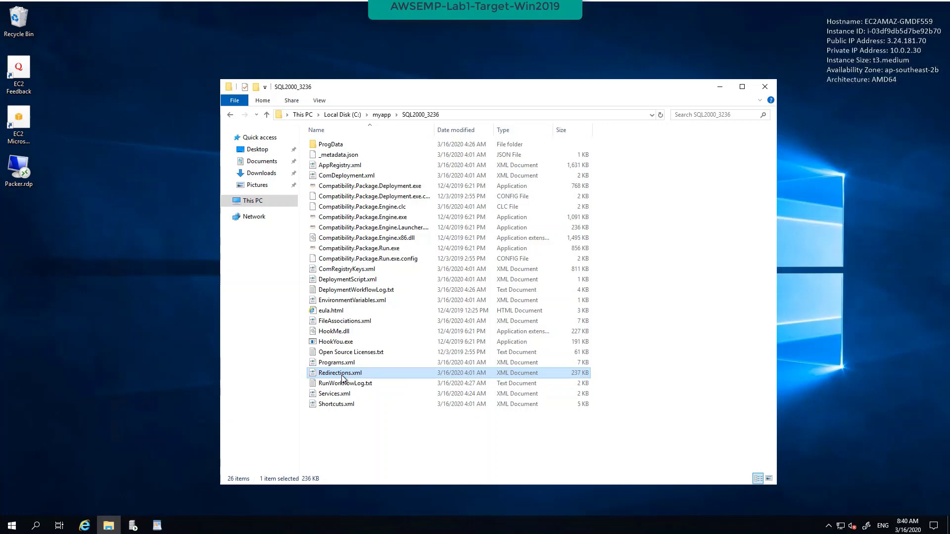
right_click(341, 378)
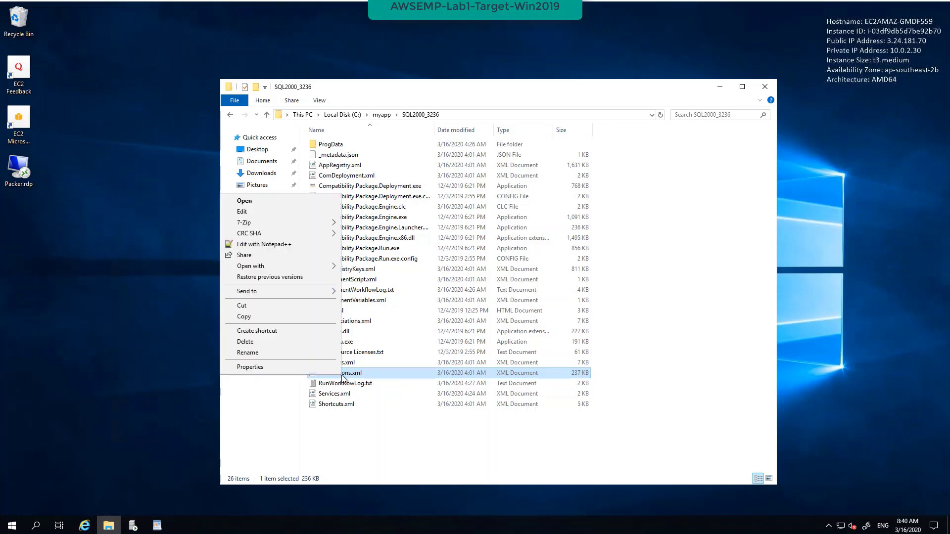
click(311, 246)
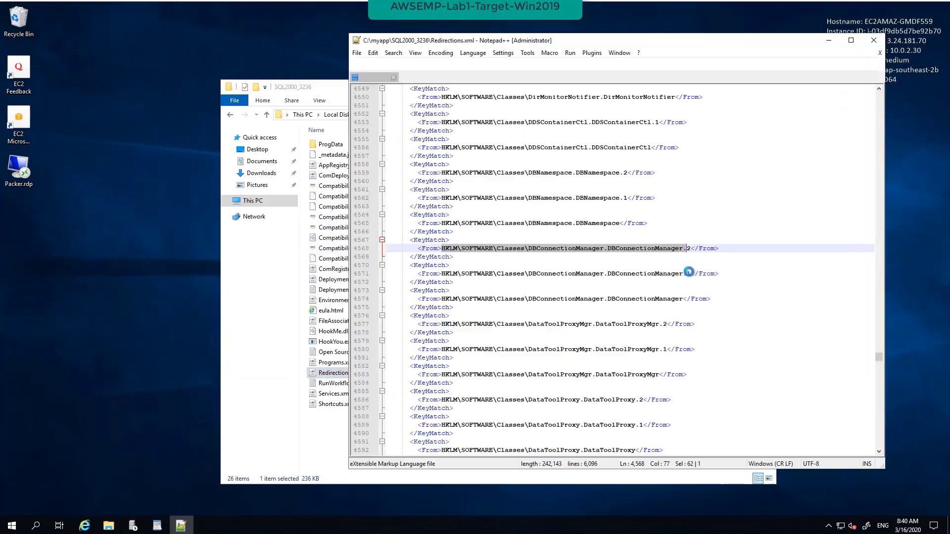
click(713, 207)
drag(877, 358, 889, 71)
scroll(770, 275, down, 6)
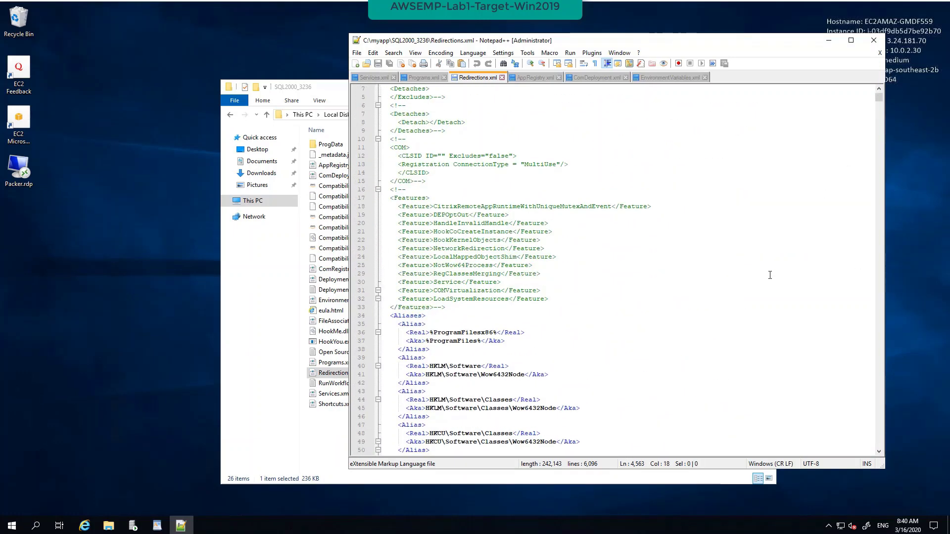
scroll(508, 300, down, 5)
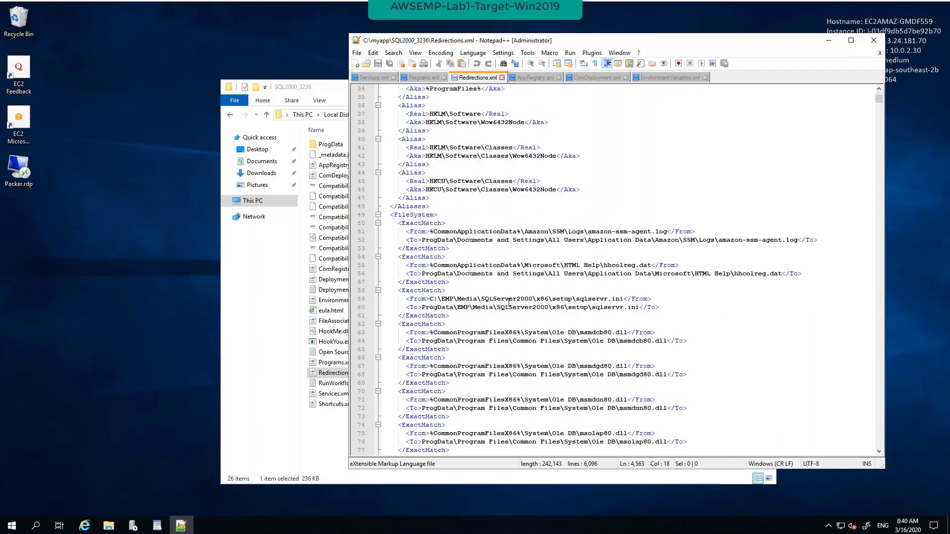
scroll(508, 300, down, 2)
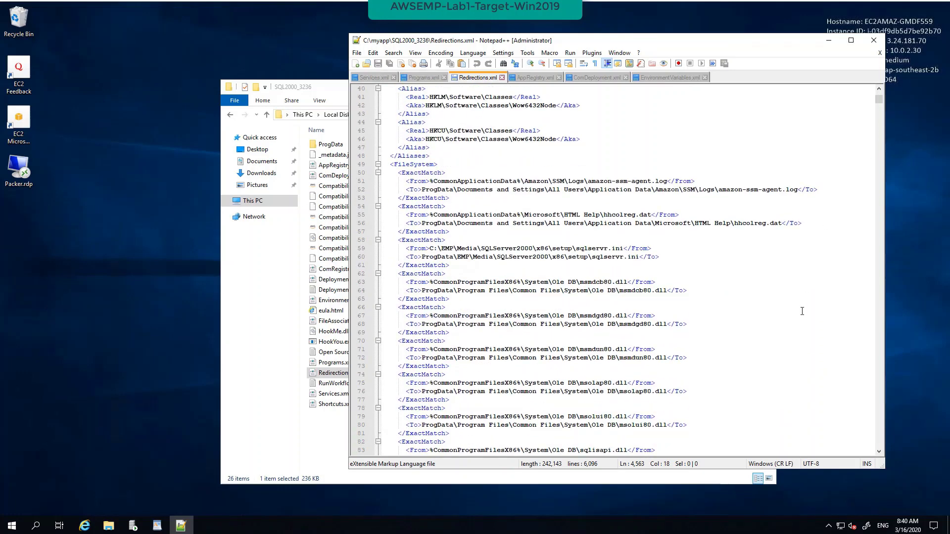
- Examine the From and To paths of the msmdcb80.dll redirection entry in Redirections.xml
click(567, 283)
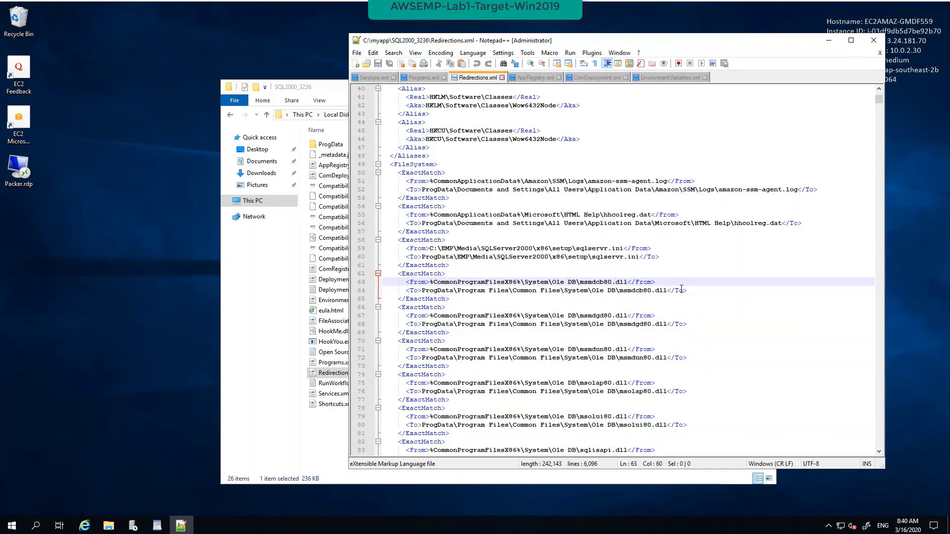
drag(433, 282, 629, 282)
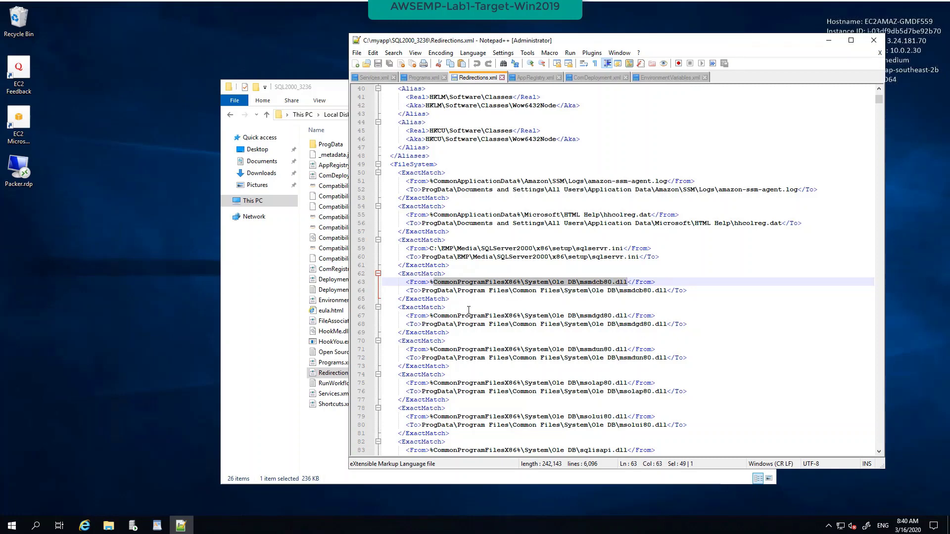
double_click(442, 291)
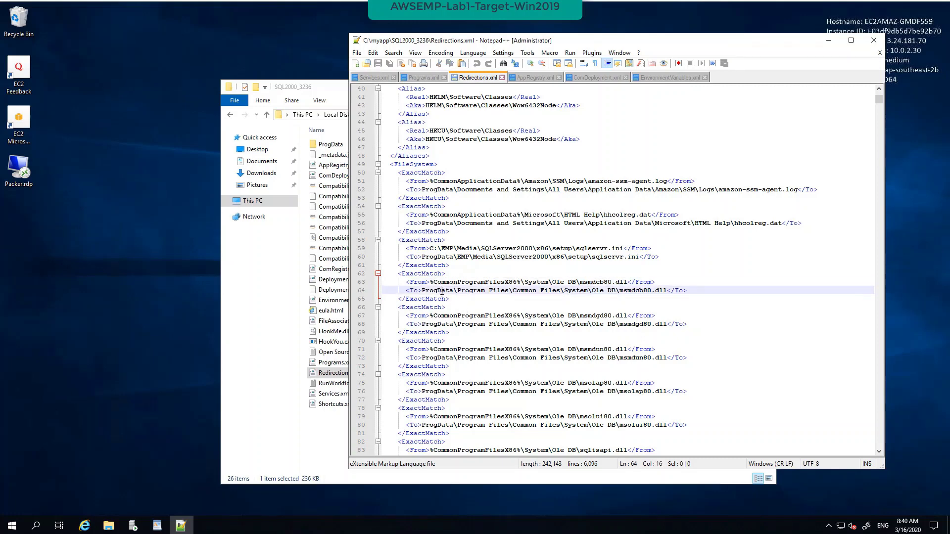
double_click(499, 291)
click(563, 292)
- Place the editor and folder windows side by side and locate msmdcb80.dll under ProgData\Program Files\Common Files\System\Ole DB
drag(577, 38, 749, 57)
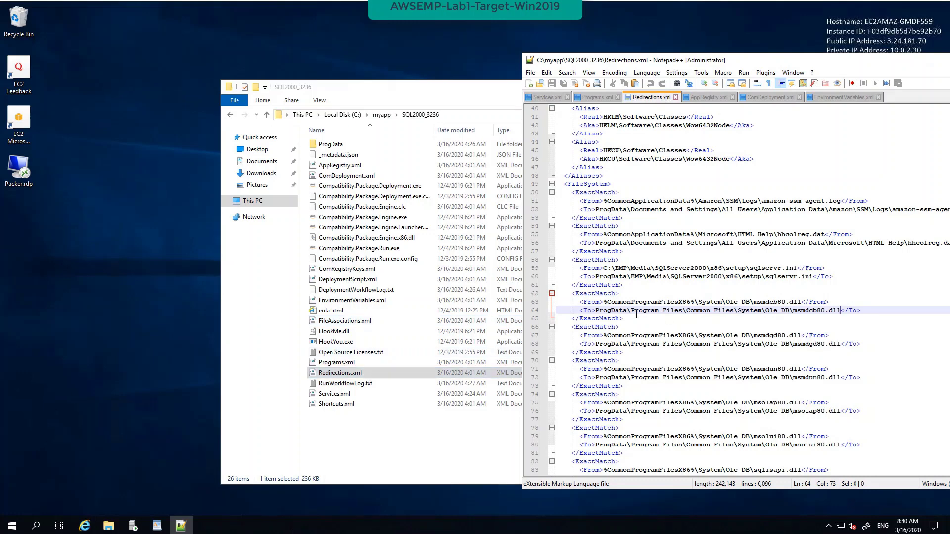
double_click(328, 144)
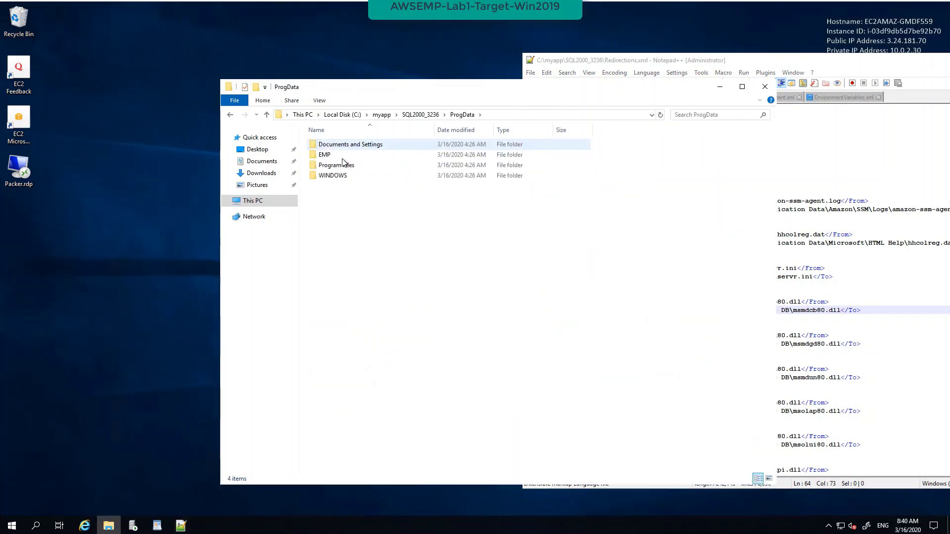
double_click(336, 165)
drag(387, 86, 191, 81)
double_click(162, 141)
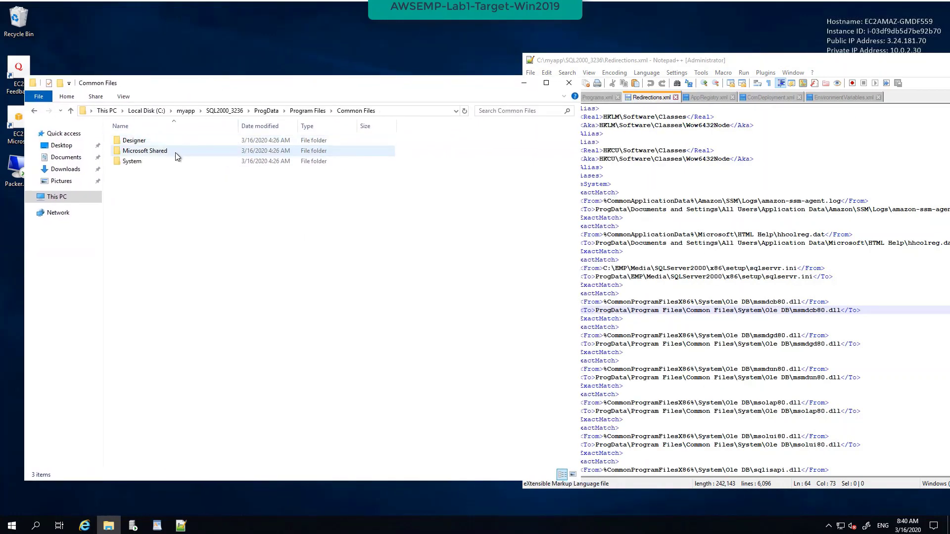
click(146, 165)
double_click(144, 162)
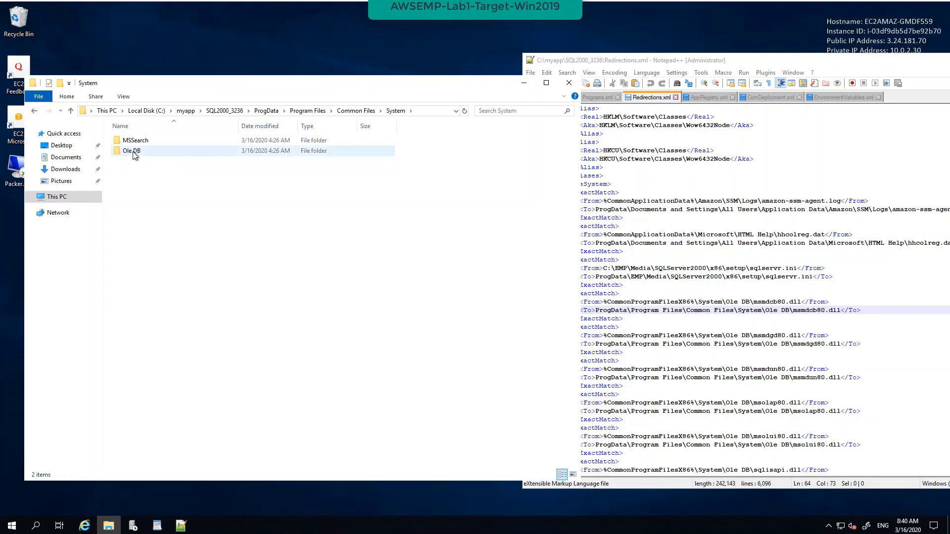
double_click(135, 151)
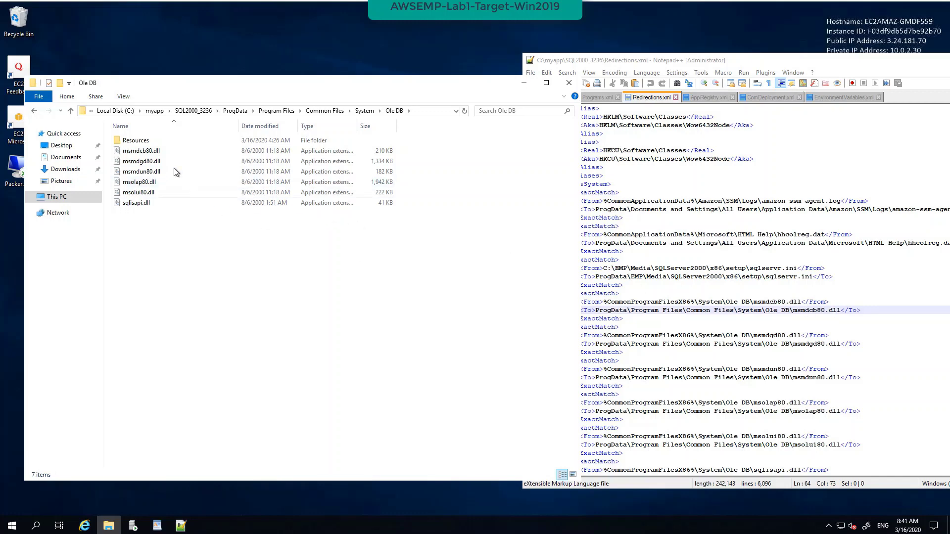
click(153, 154)
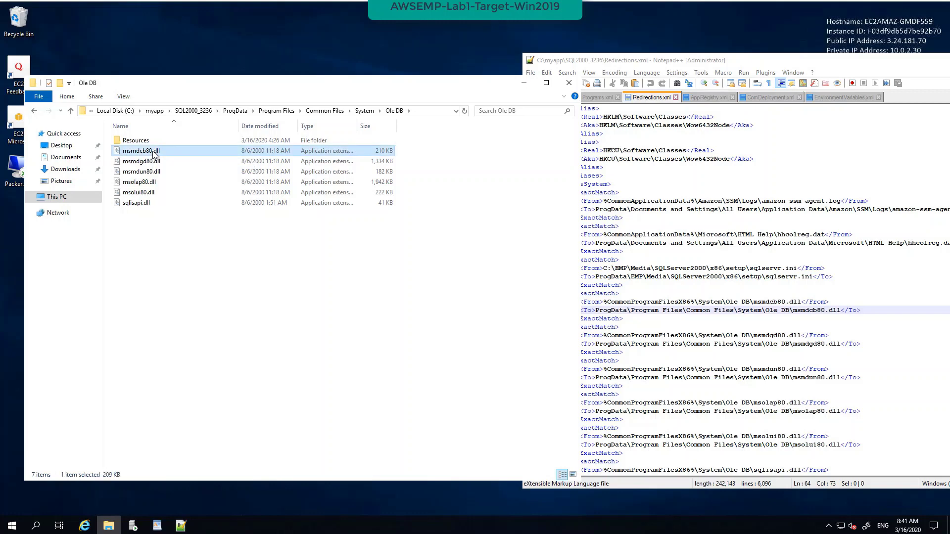
- Return to Redirections.xml and examine a KeyMatch entry for an HKLM\SOFTWARE\Classes\TypeLib registry key
click(862, 274)
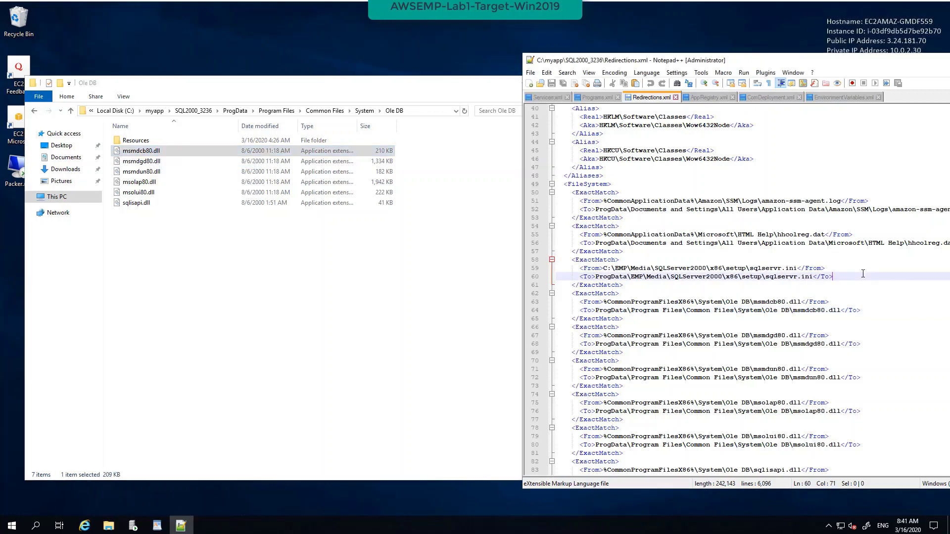
drag(874, 62, 635, 58)
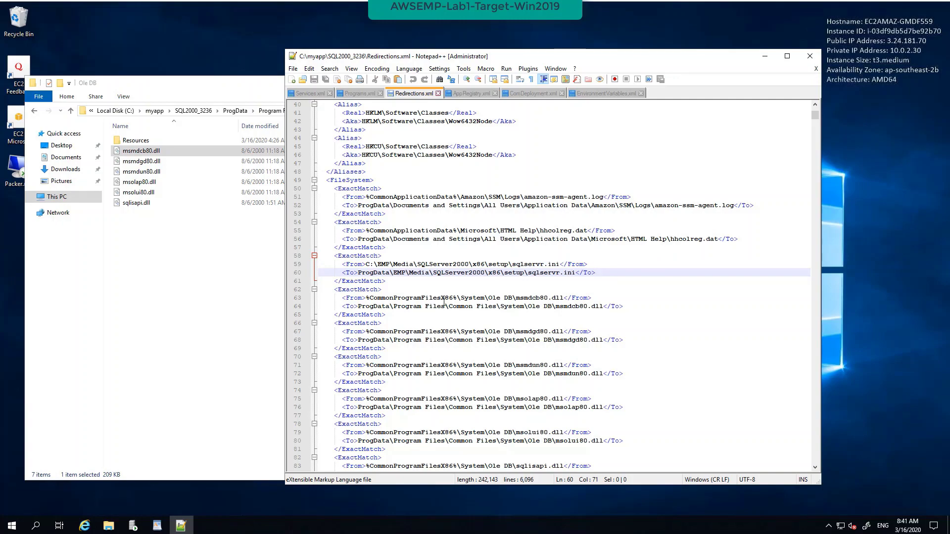
drag(814, 115, 817, 136)
click(770, 218)
click(397, 223)
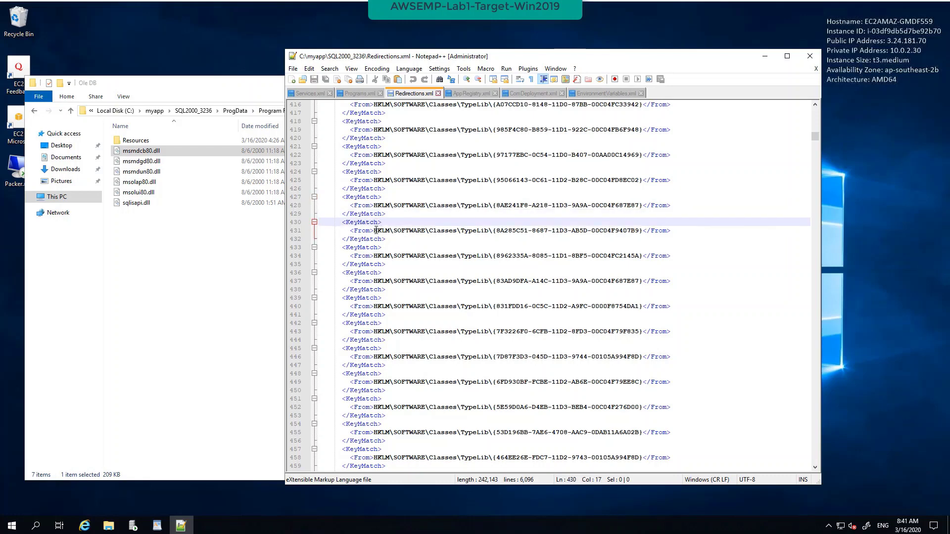
drag(375, 231, 642, 232)
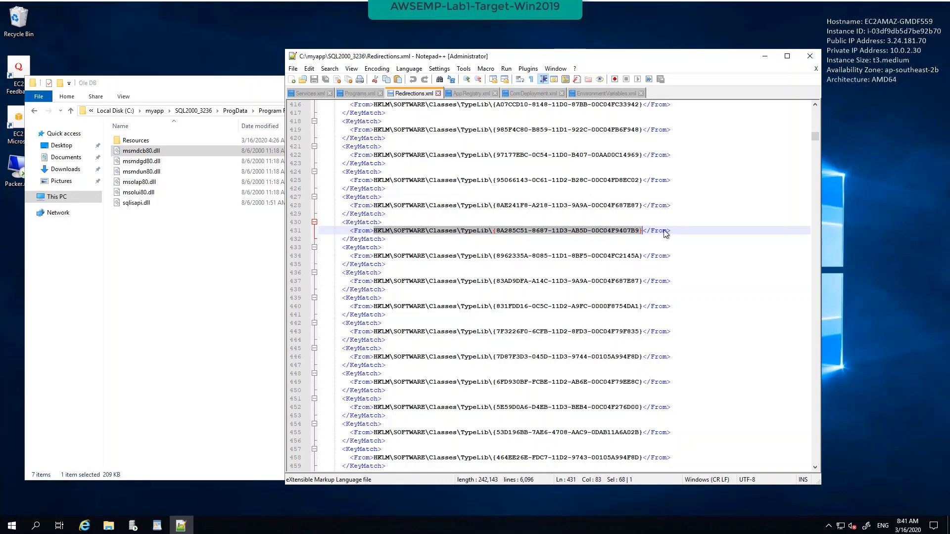
click(736, 229)
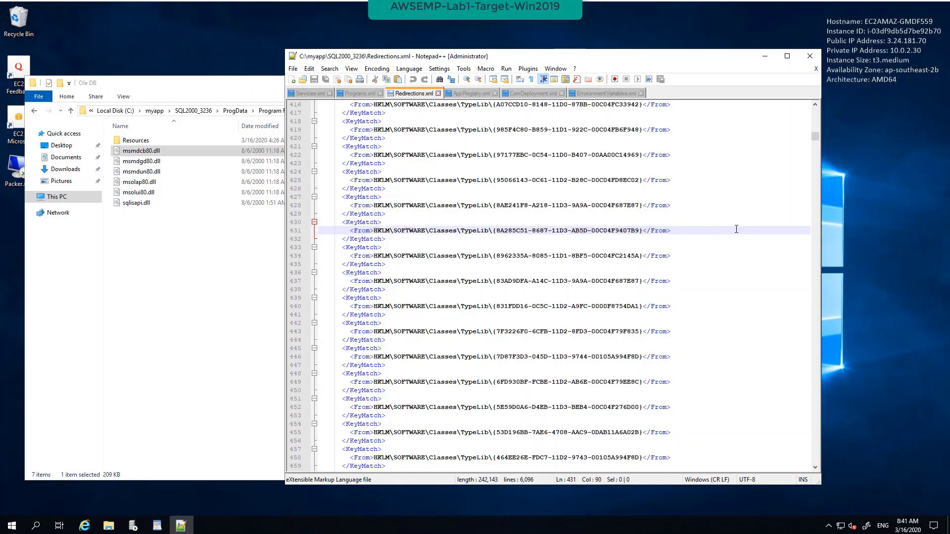
click(44, 520)
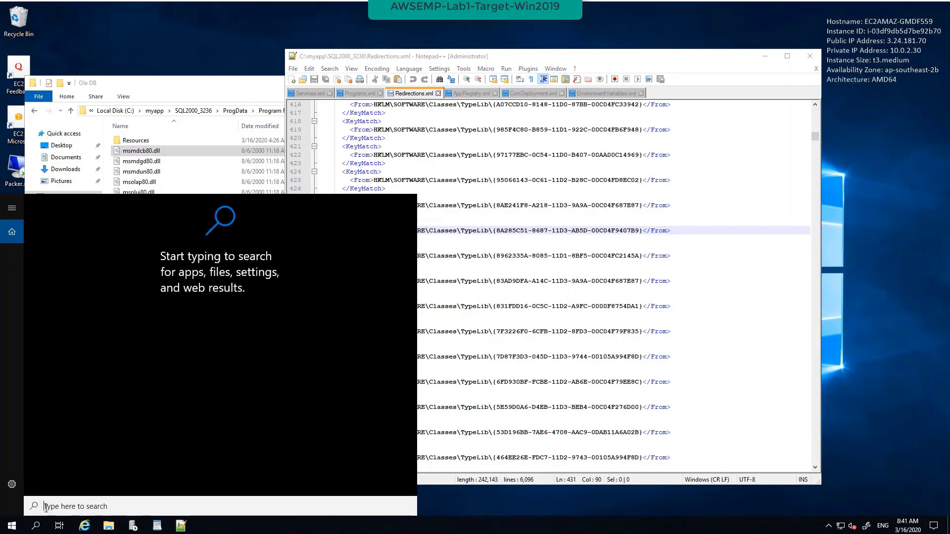
text(regedit)
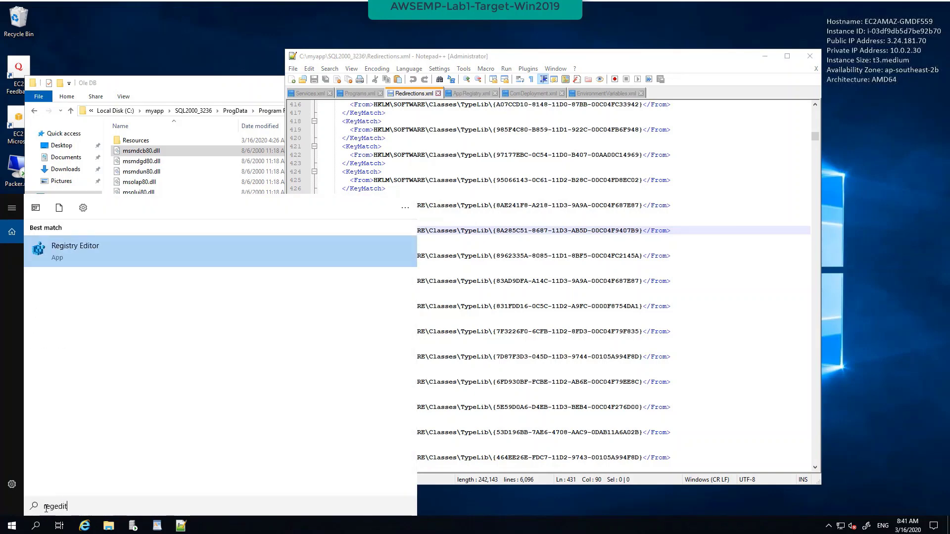
click(15, 526)
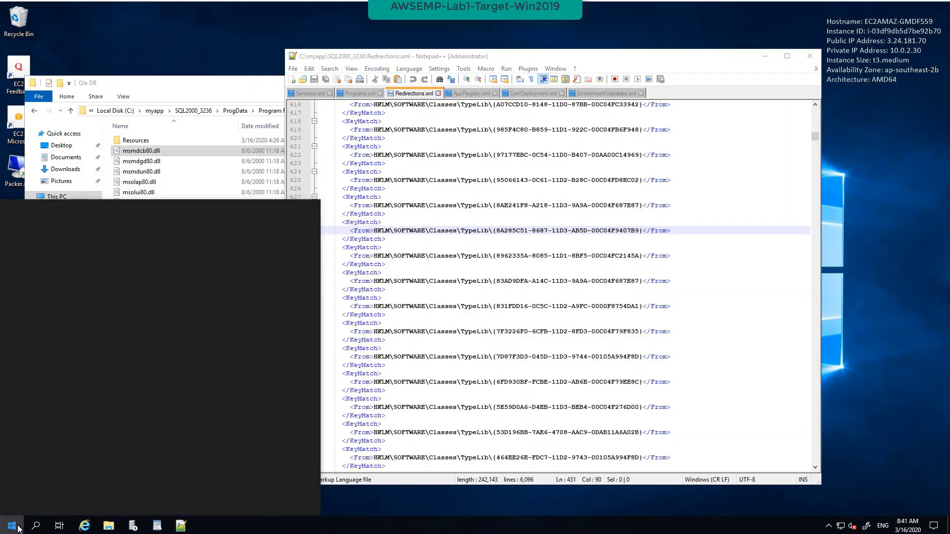
- Launch the Registry Editor with regedit, close the Ole DB folder window, and place the Registry Editor over the Redirections.xml editor
click(36, 525)
text(run)
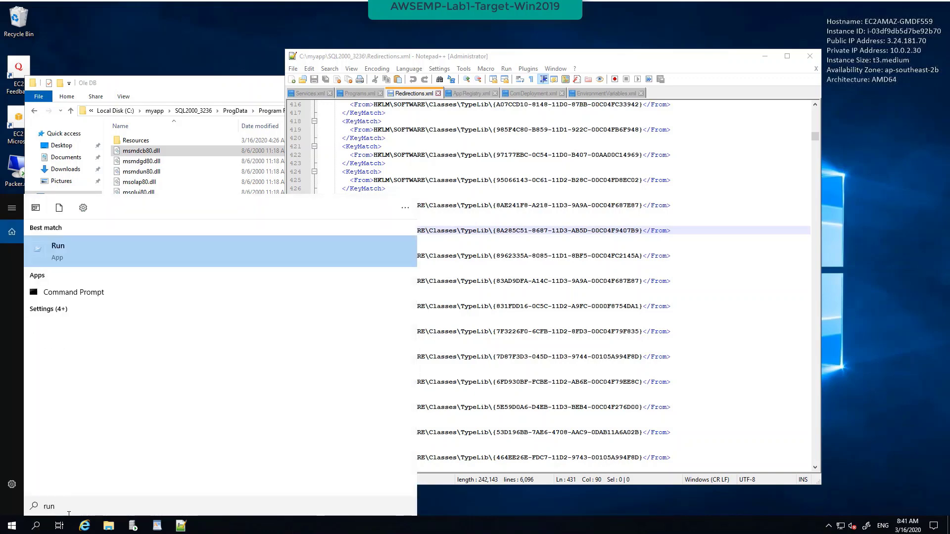
key(Return)
text(regedit)
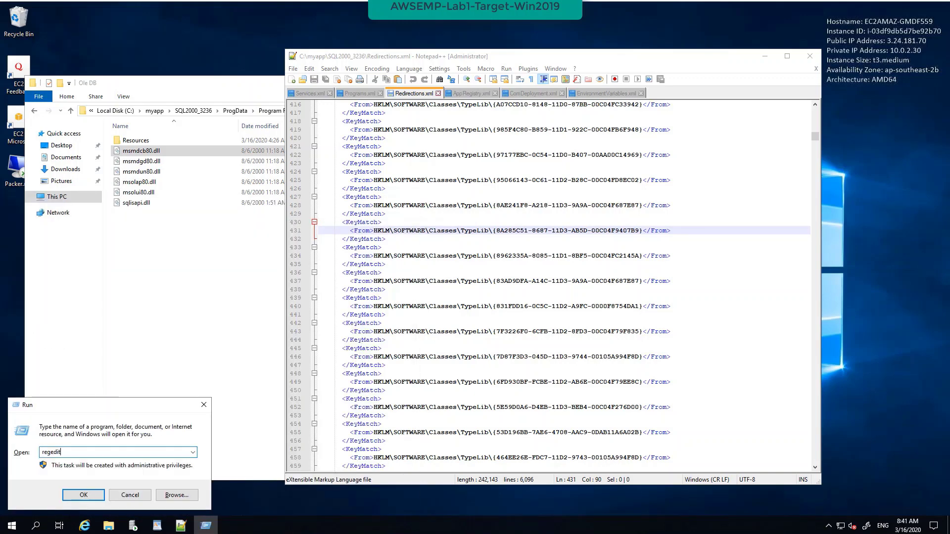
key(Return)
click(242, 87)
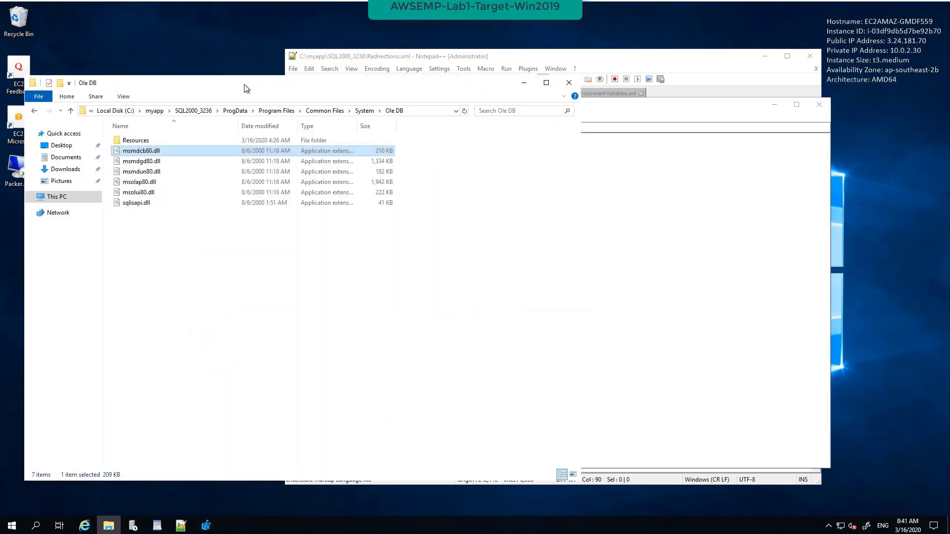
click(573, 82)
drag(615, 112, 584, 147)
- Browse the registry to HKEY_CURRENT_USER\Software\AWSEMP\Compatibility.Package
click(116, 280)
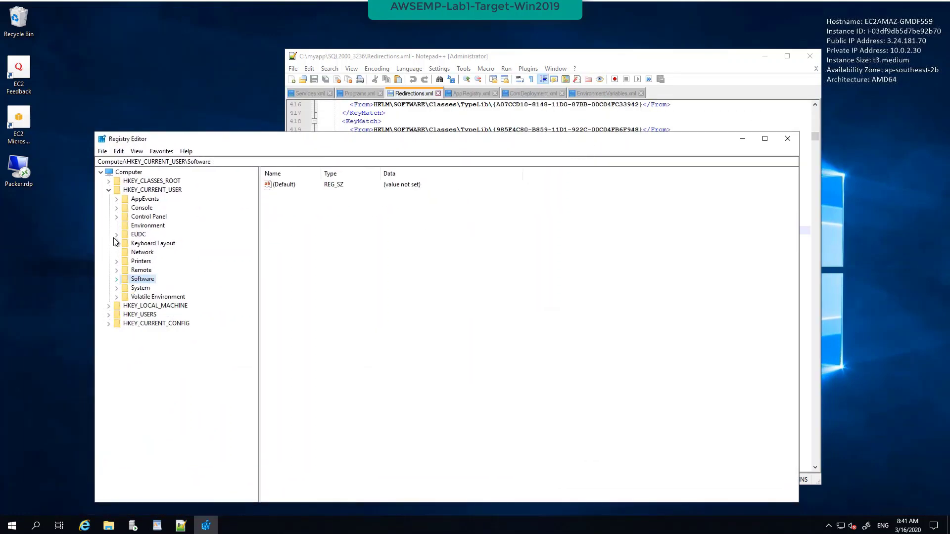
click(109, 190)
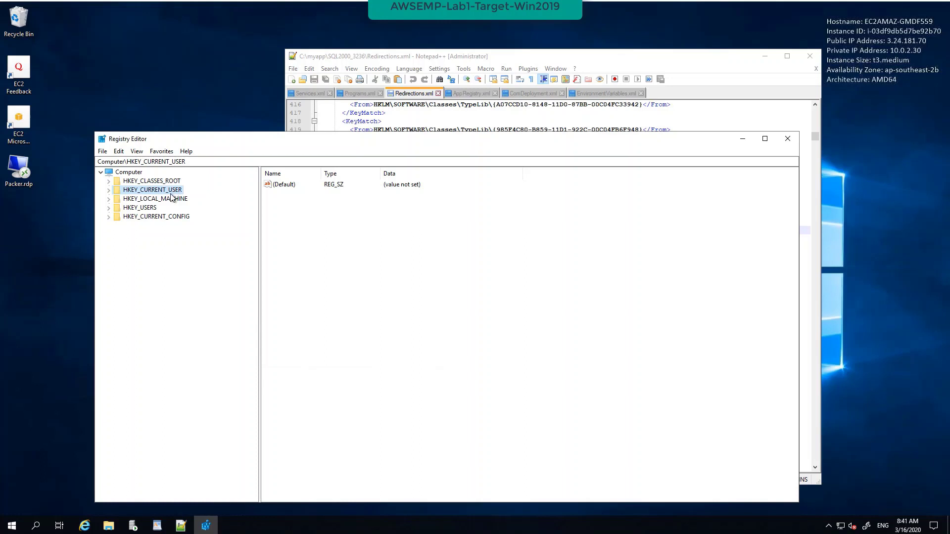
click(108, 190)
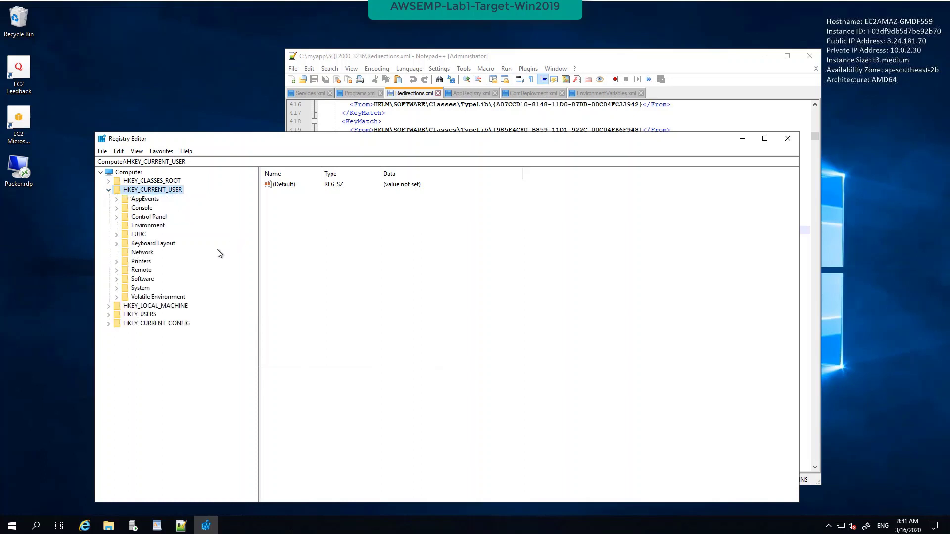
click(117, 279)
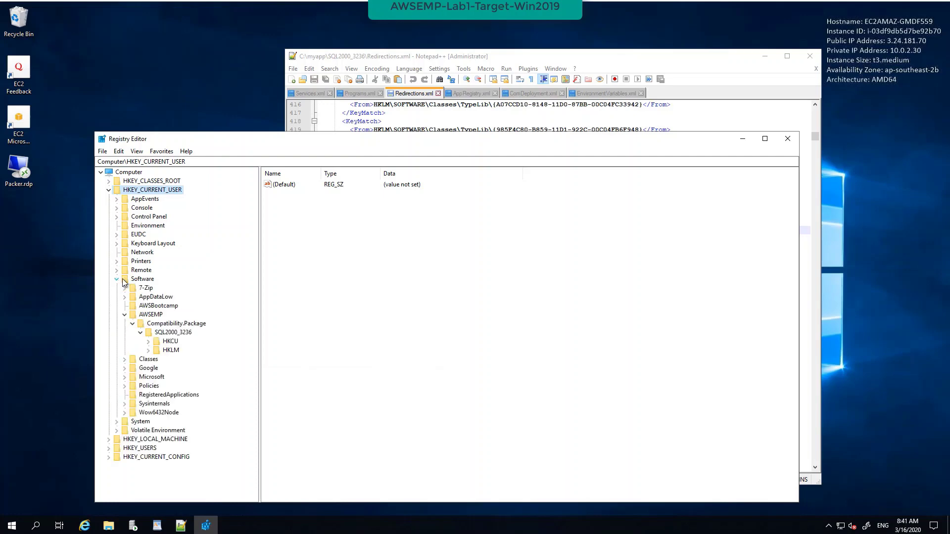
click(156, 315)
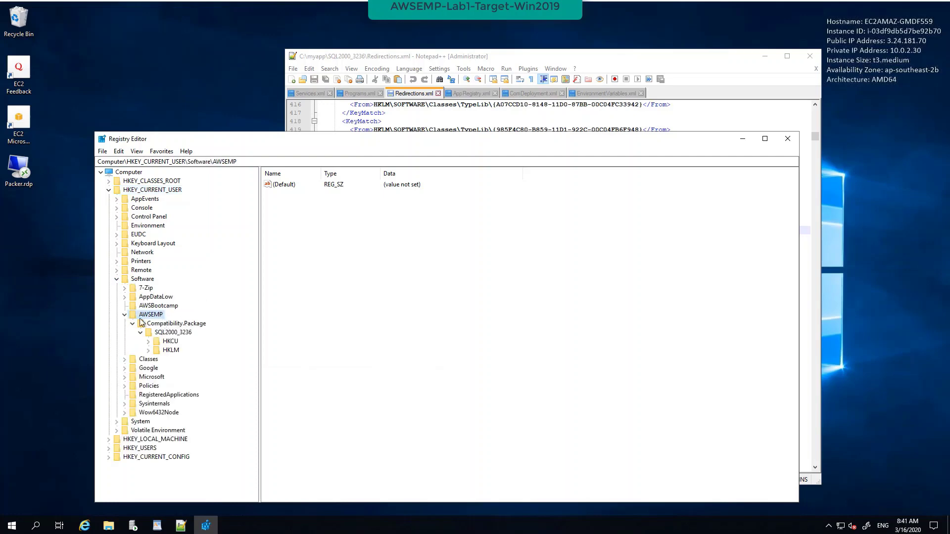
click(173, 324)
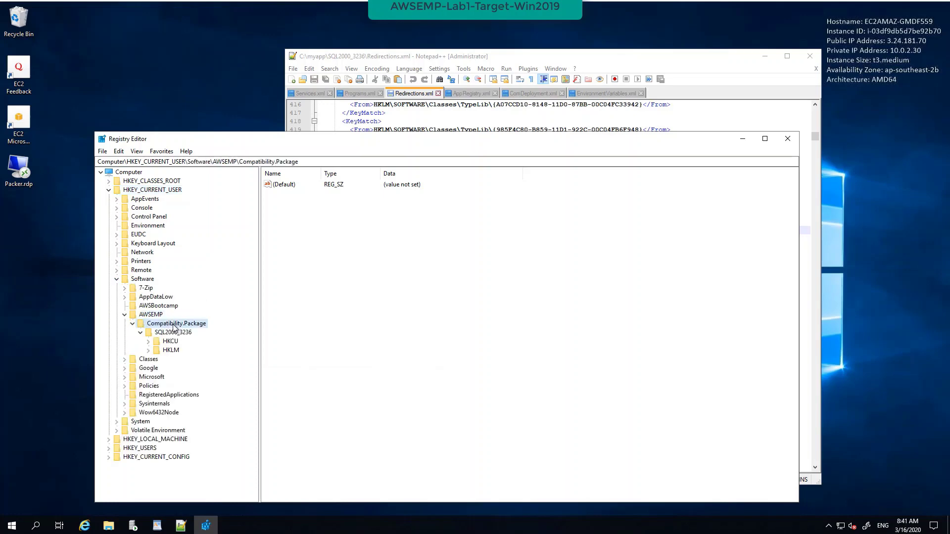
- Examine the HKCU and HKLM subkeys under SQL2000_3236, down to their Software and SYSTEM keys
click(141, 332)
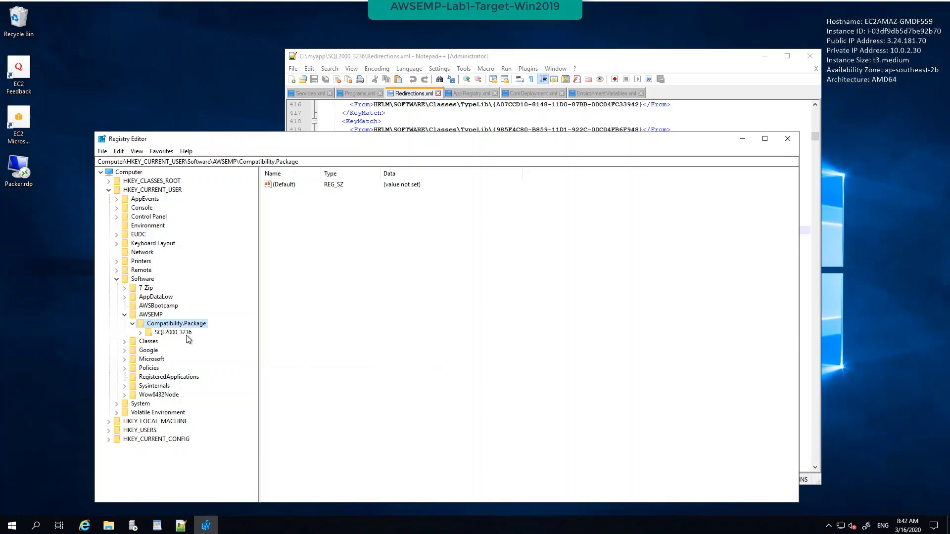
click(140, 332)
click(174, 341)
click(171, 350)
click(147, 342)
click(148, 359)
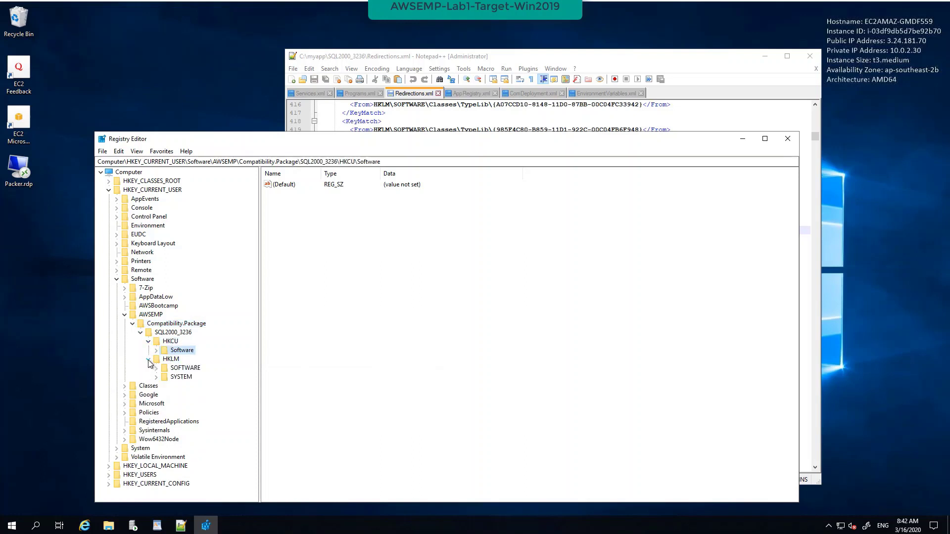
click(175, 368)
- Compare the HKLM KeyMatch entries in Redirections.xml with the package's redirected keys under HKEY_CURRENT_USER\Software
click(610, 55)
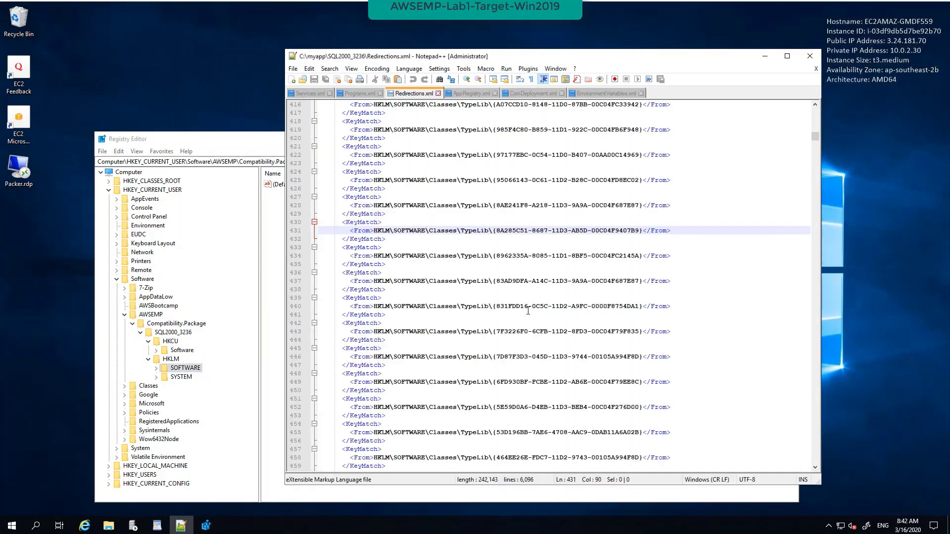
click(182, 350)
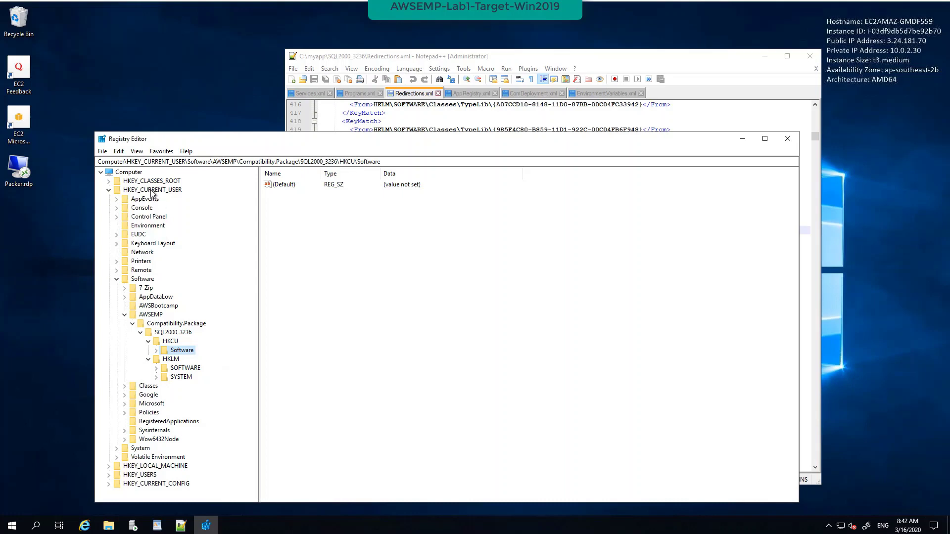
click(117, 279)
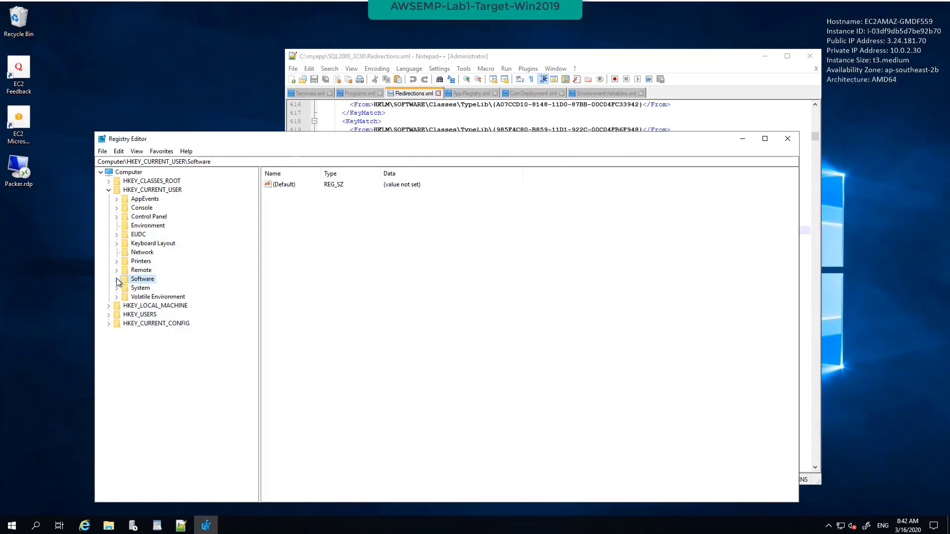
click(117, 279)
click(515, 52)
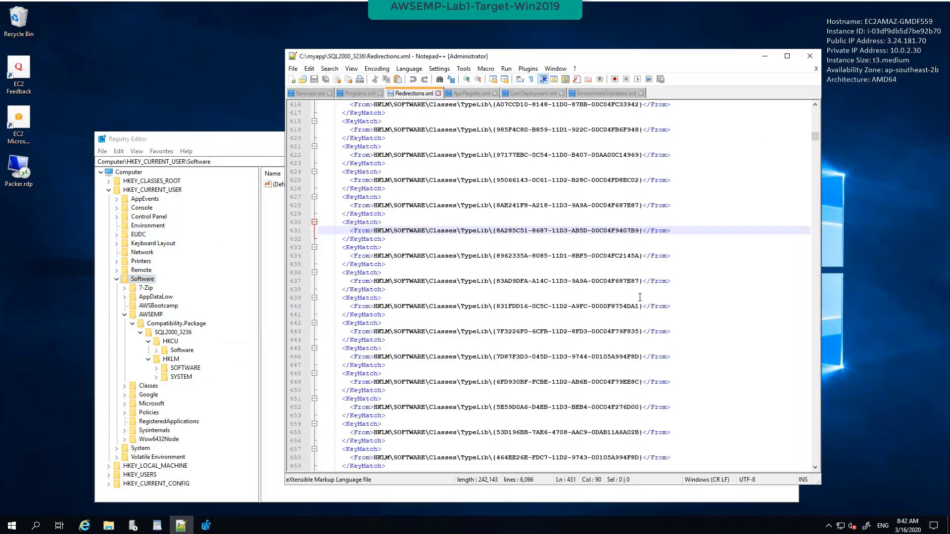
- Examine the values of HKEY_LOCAL_MACHINE\SOFTWARE\AWSEMP\Compatibility.Package\SQL2000_3236 in the registry
click(117, 279)
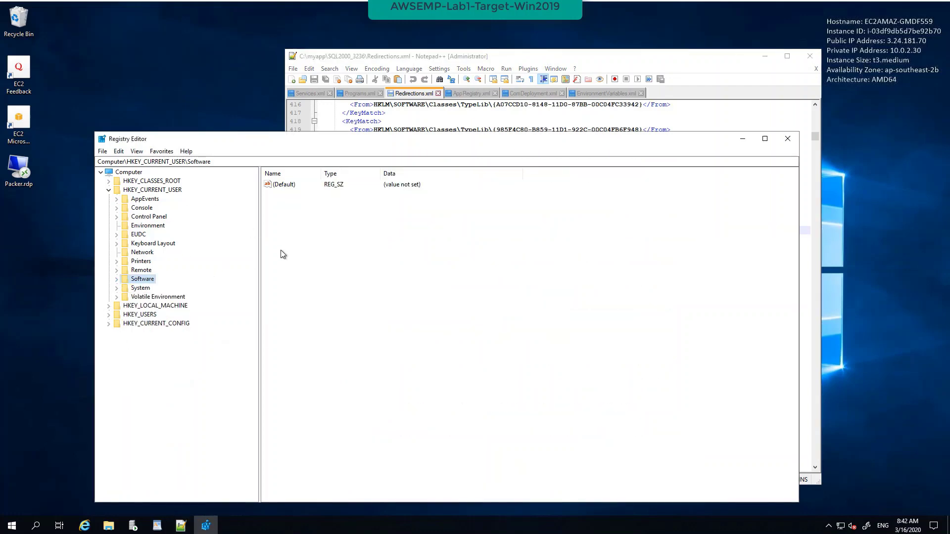
click(107, 190)
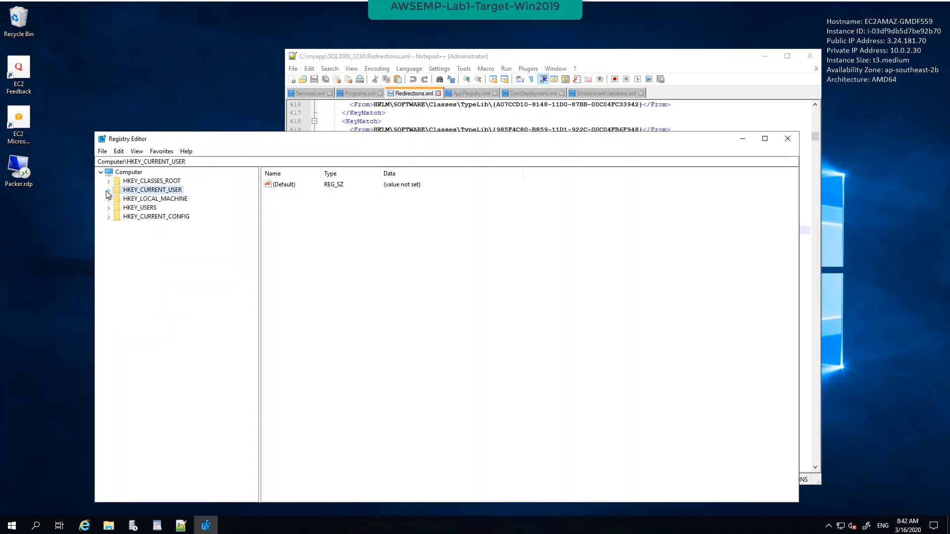
click(109, 198)
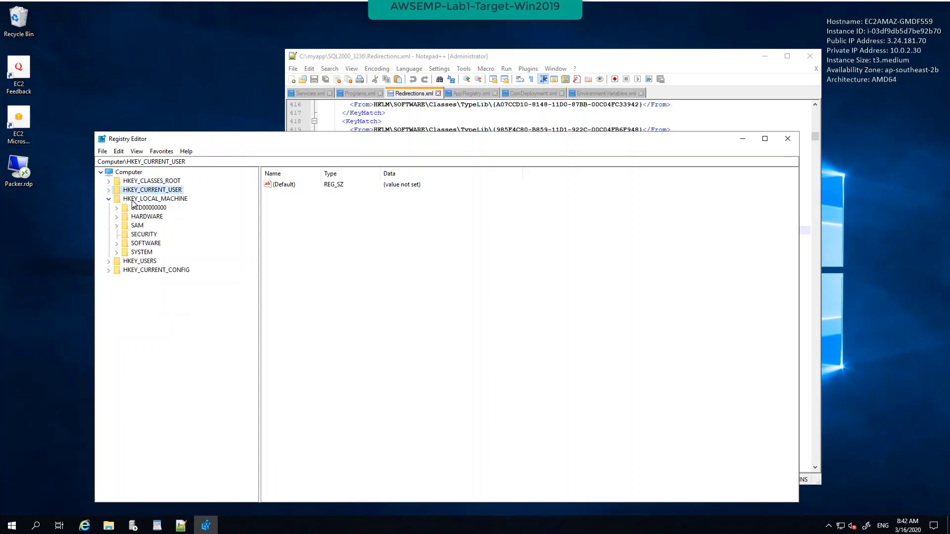
click(116, 244)
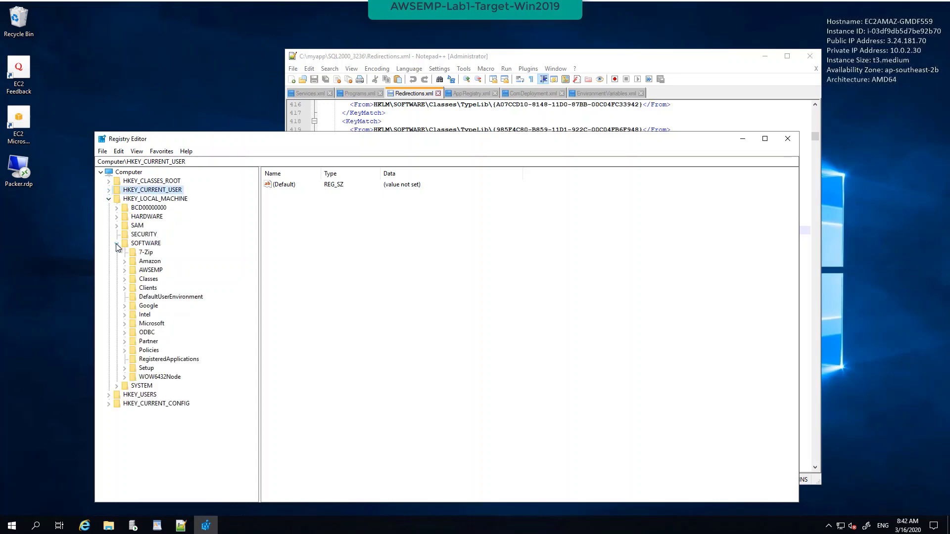
click(146, 271)
click(124, 270)
click(133, 279)
click(171, 288)
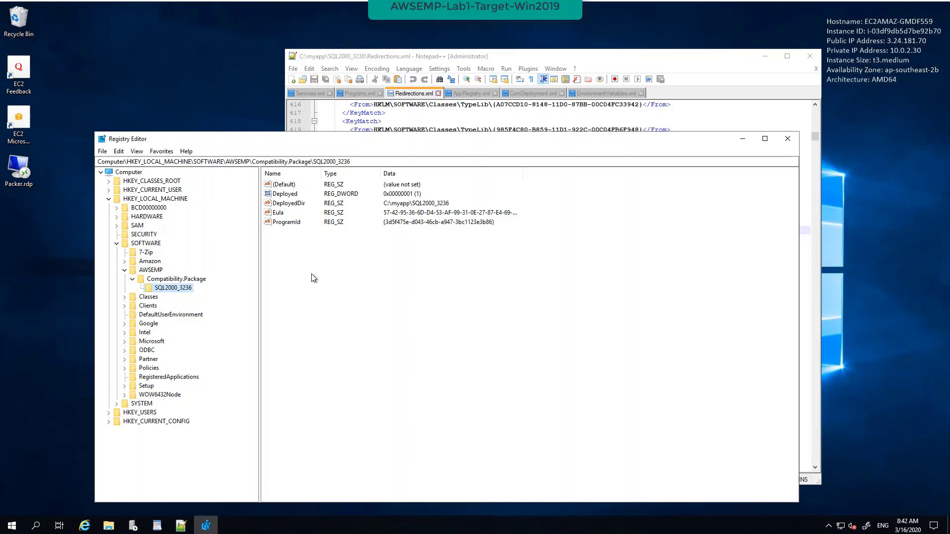
- Move the Registry Editor clear of Redirections.xml and go back to the Aliases and first FileSystem entries, comparing them with the SQL2000_3236 key
drag(492, 142, 453, 333)
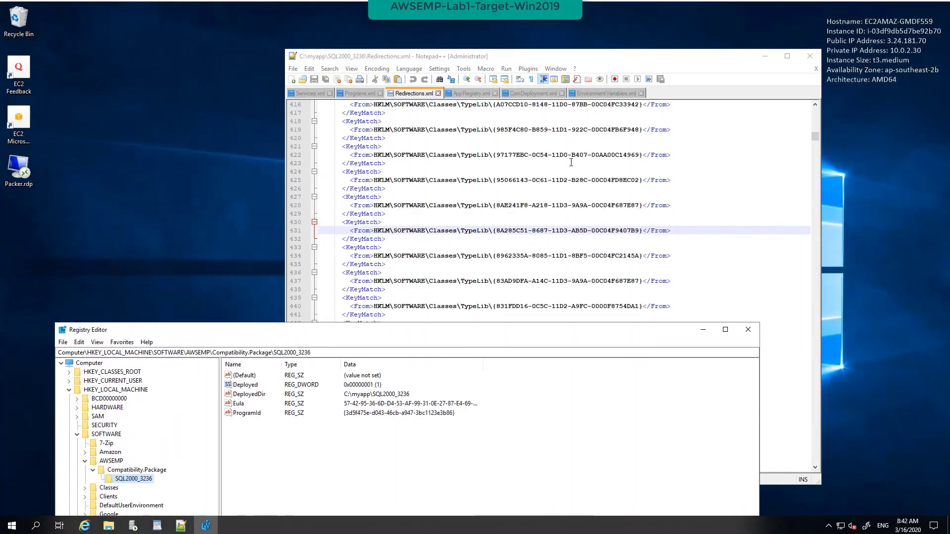
click(572, 55)
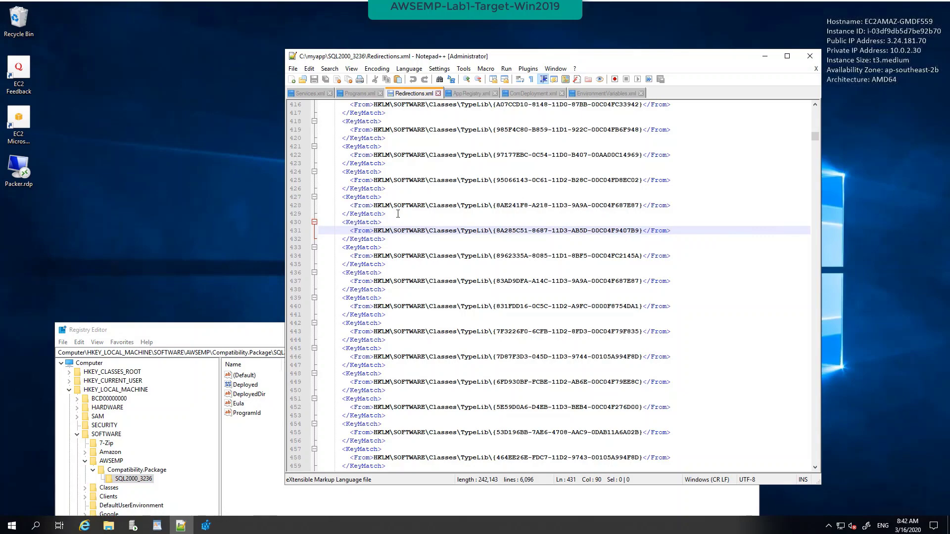
click(456, 225)
drag(814, 138, 815, 114)
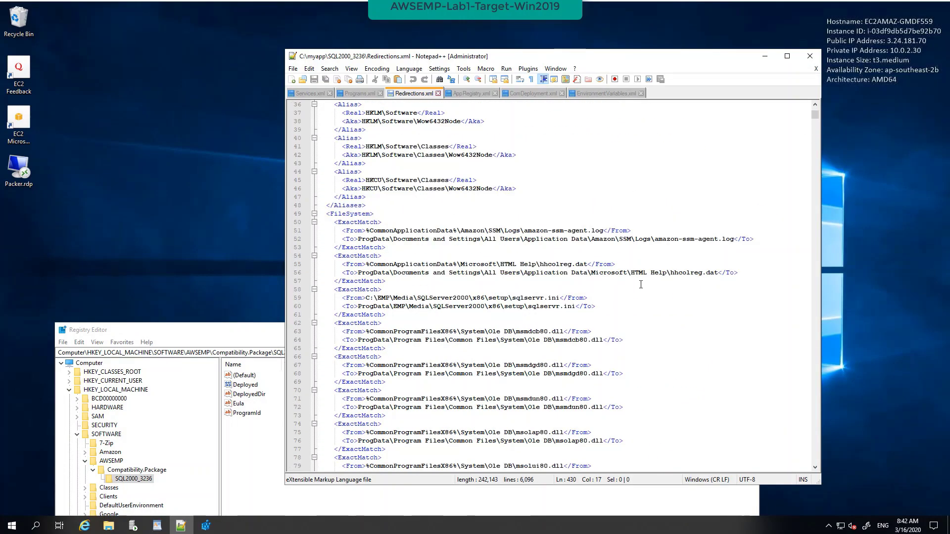
drag(261, 334, 291, 166)
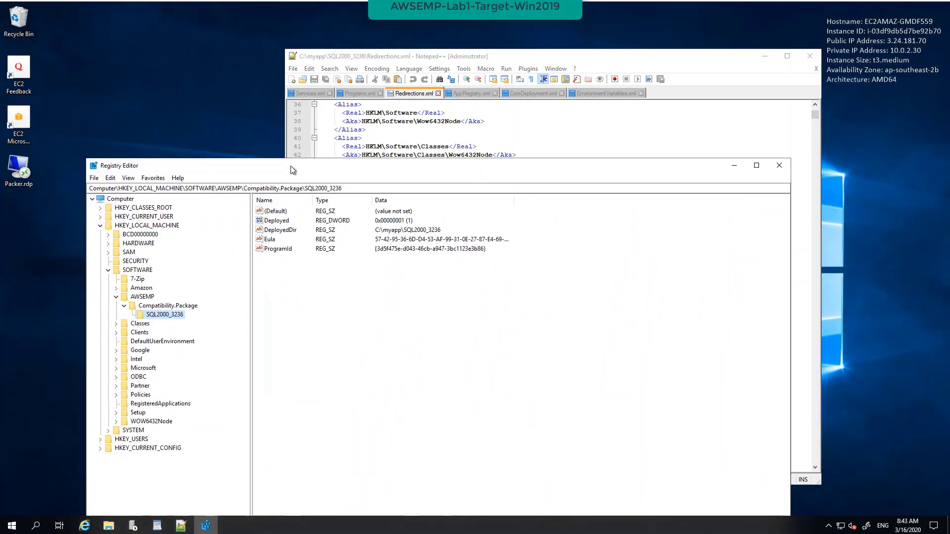
drag(291, 166, 292, 136)
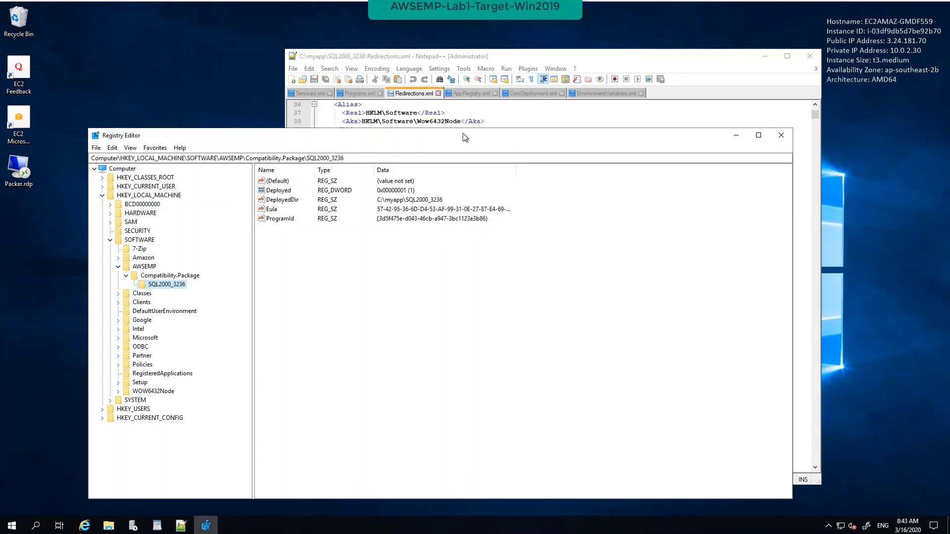
drag(465, 134, 455, 310)
click(486, 231)
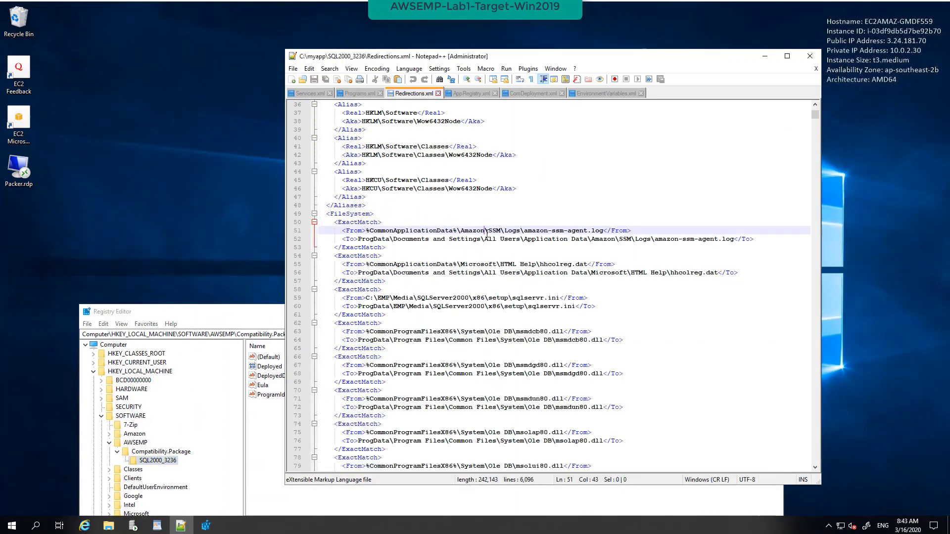
- Examine the From and To paths of the msmdgd80.dll redirection entry in Redirections.xml
scroll(654, 307, down, 6)
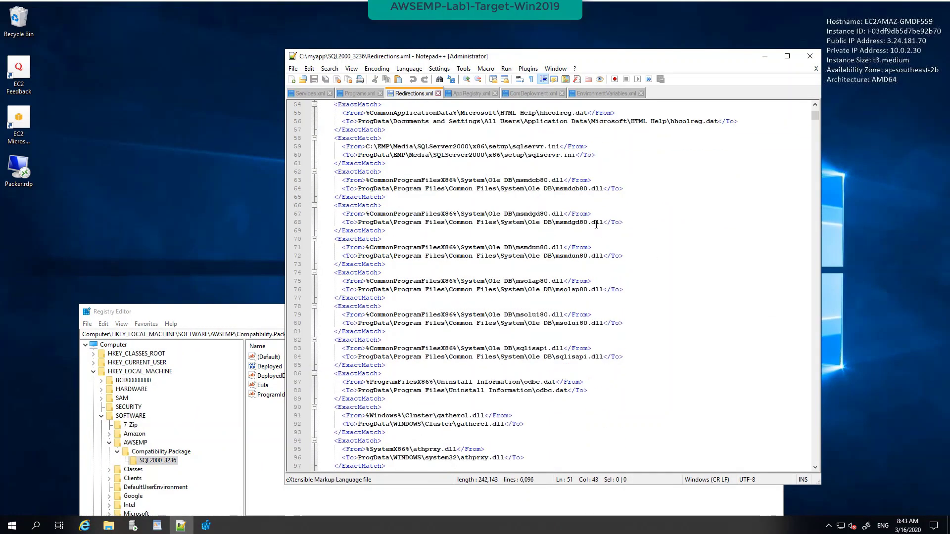
double_click(573, 223)
drag(629, 222, 303, 215)
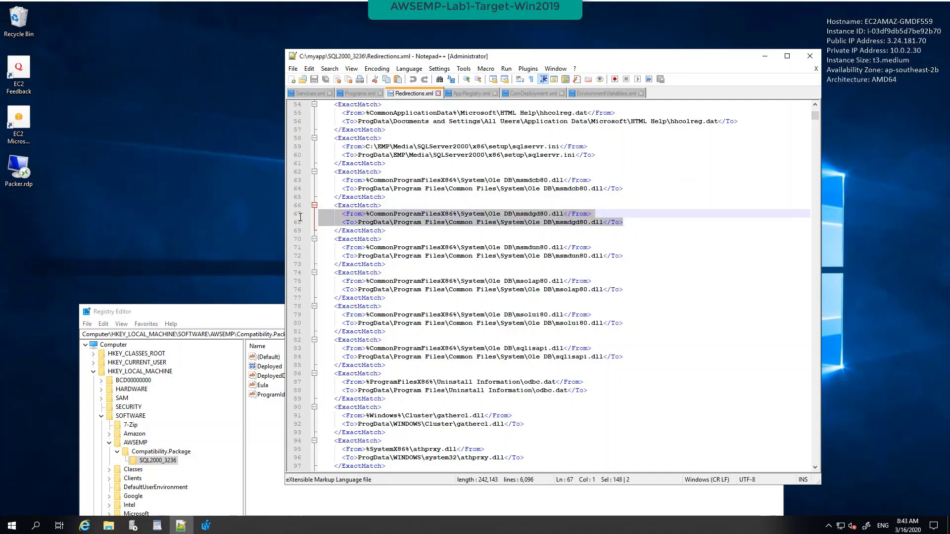
click(454, 204)
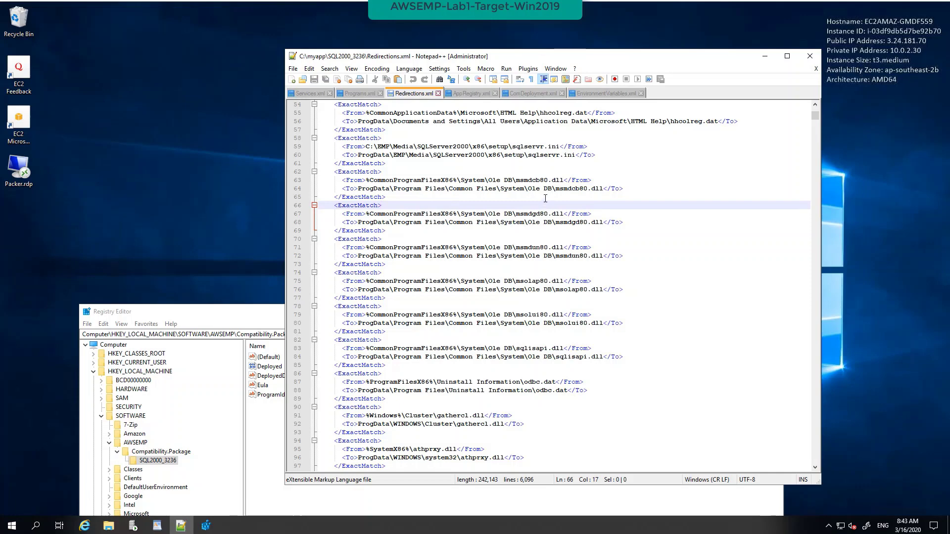
double_click(540, 214)
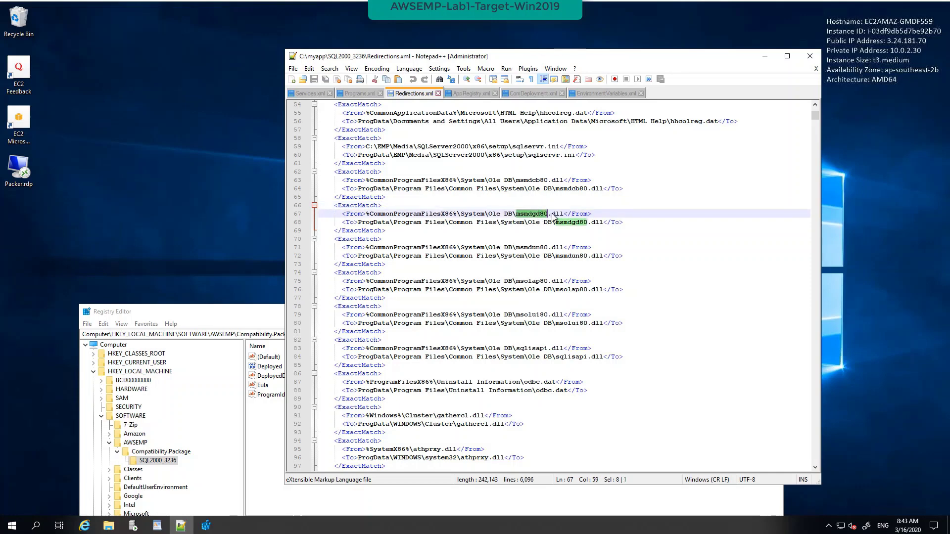
click(496, 223)
drag(626, 222, 319, 214)
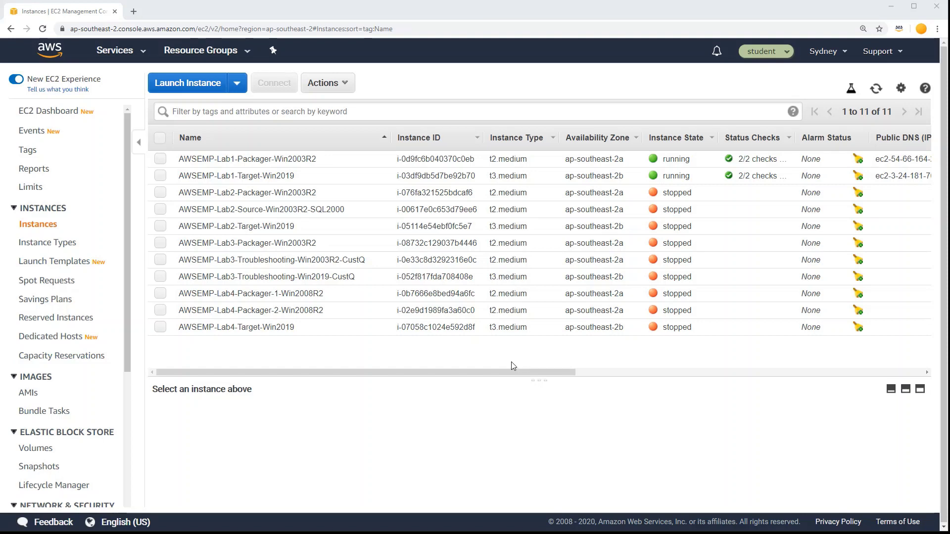
- In the EC2 console, stop the AWSEMP-Lab1-Packager-Win2003R2 and AWSEMP-Lab1-Target-Win2019 instances
click(160, 158)
click(160, 176)
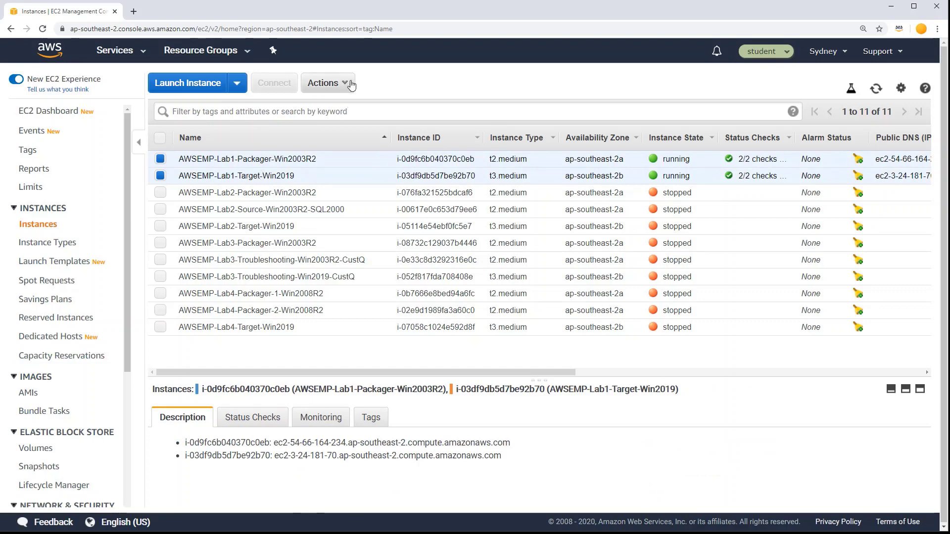
click(342, 83)
mouse_move(370, 170)
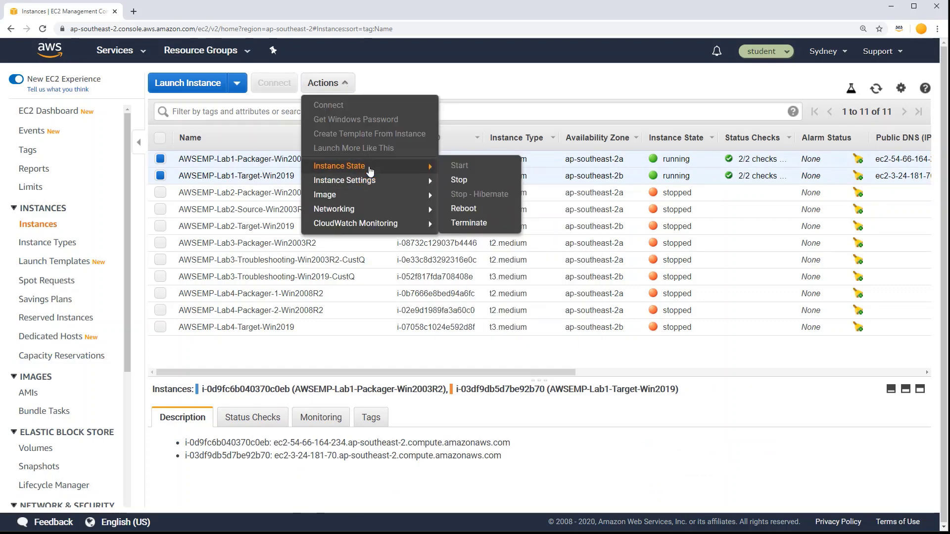
click(468, 183)
click(624, 371)
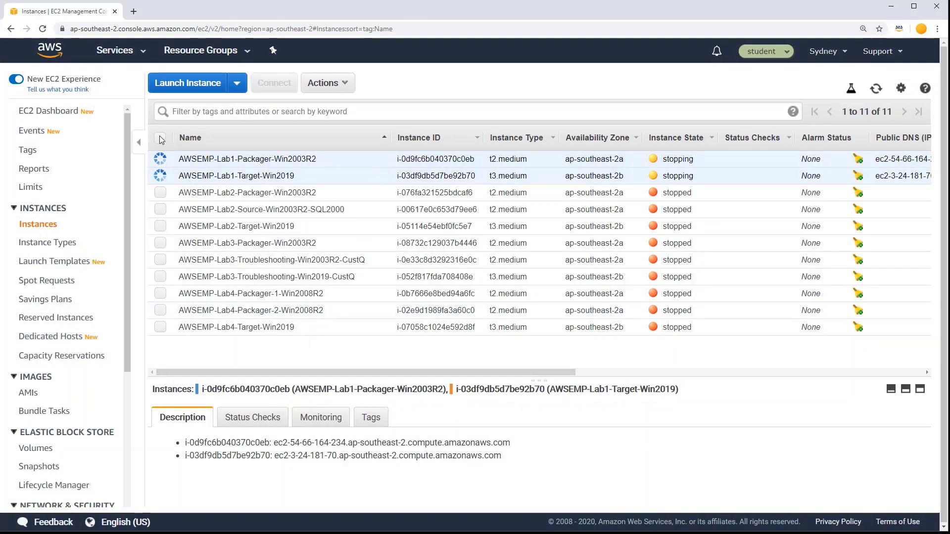
- Clear the Lab1 selection and start the AWSEMP-Lab2-Packager-Win2003R2, AWSEMP-Lab2-Source-Win2003R2-SQL2000 and AWSEMP-Lab2-Target-Win2019 instances
click(159, 136)
click(159, 136)
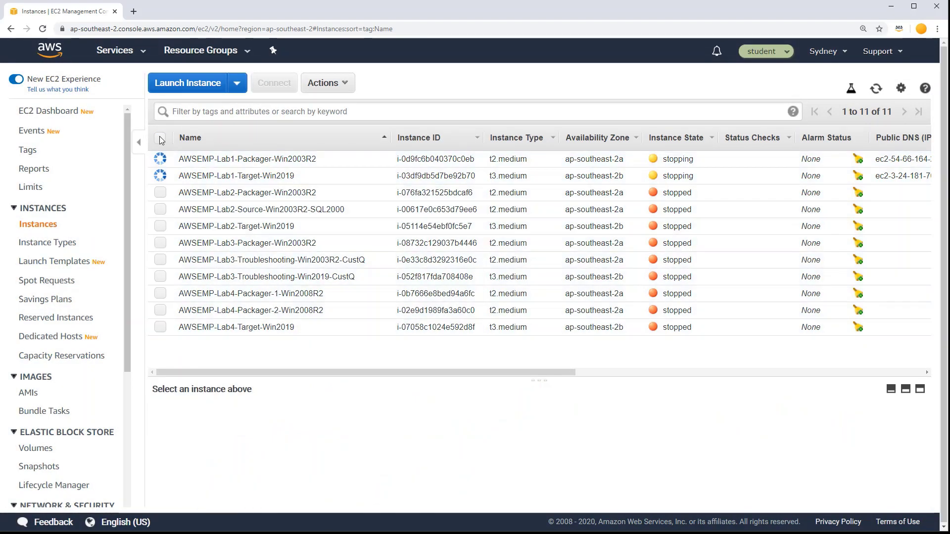
click(160, 193)
click(159, 210)
click(160, 226)
click(323, 83)
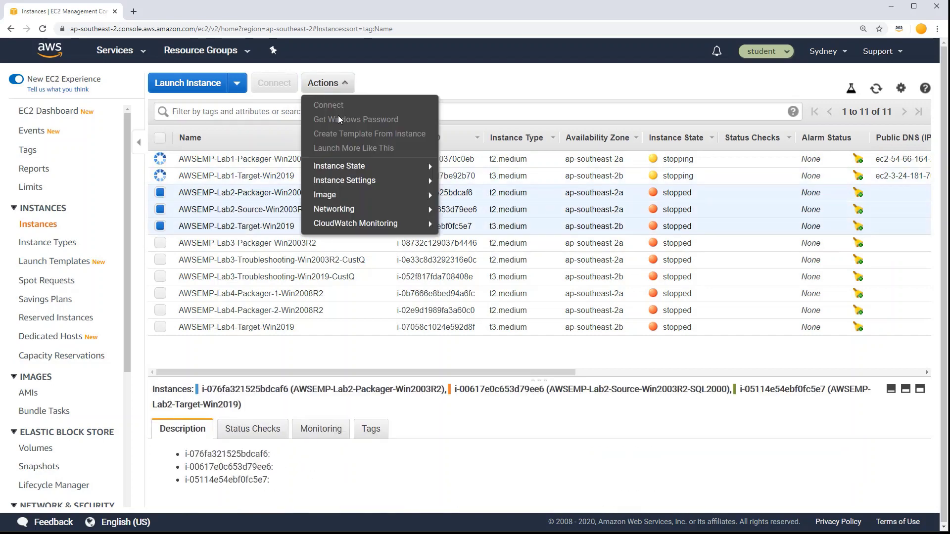
mouse_move(364, 166)
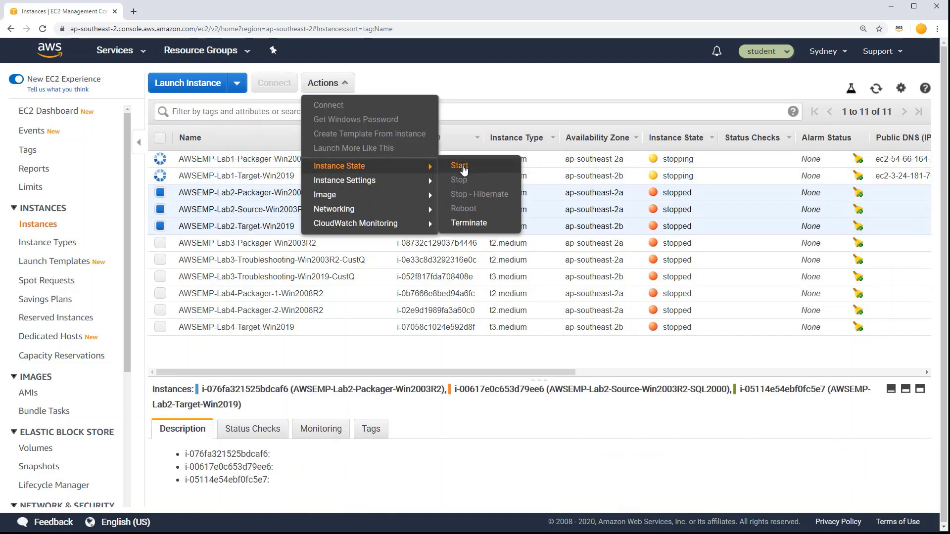
click(462, 168)
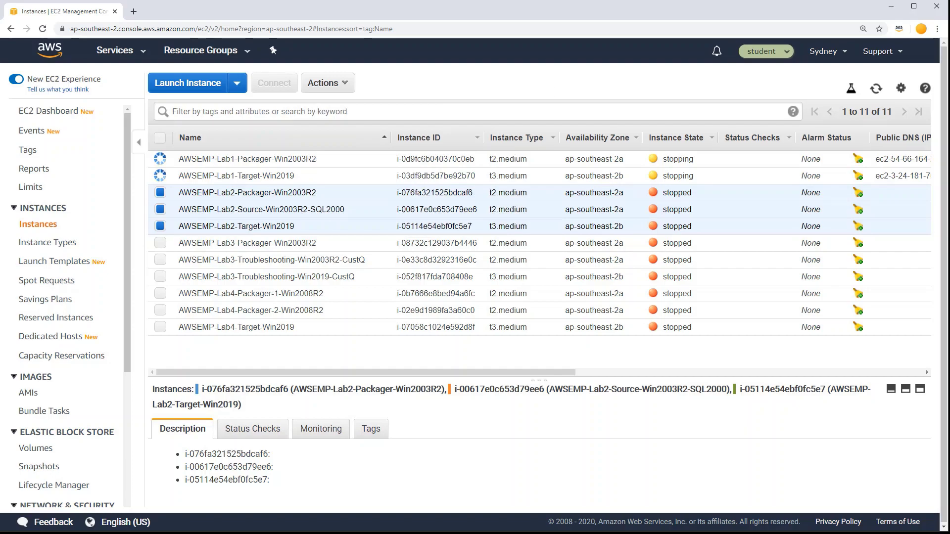